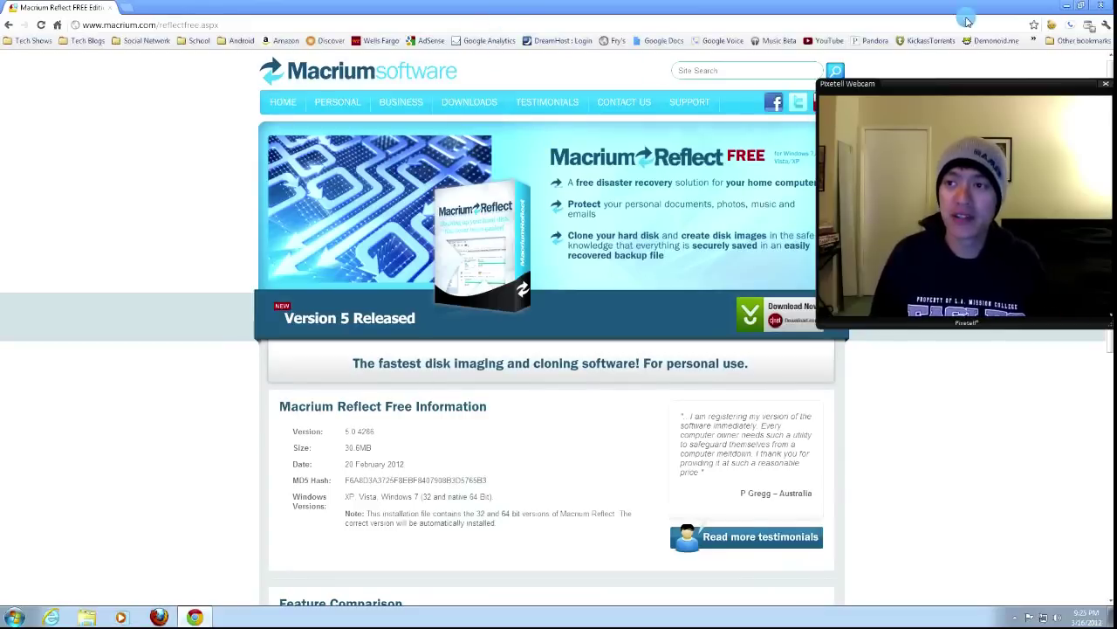
Check the used and free space of Local Disk (C:) in its properties.
{"action": "left_click", "coordinate": [1071, 11]}
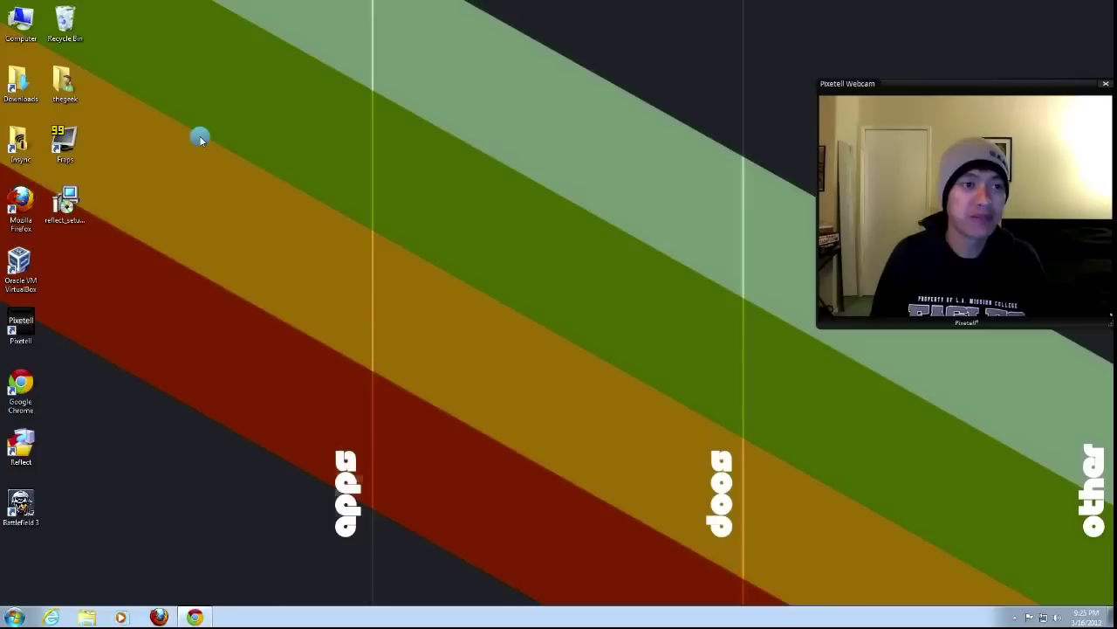
{"action": "double_click", "coordinate": [21, 19]}
{"action": "left_click_drag", "start_coordinate": [509, 73], "coordinate": [355, 62]}
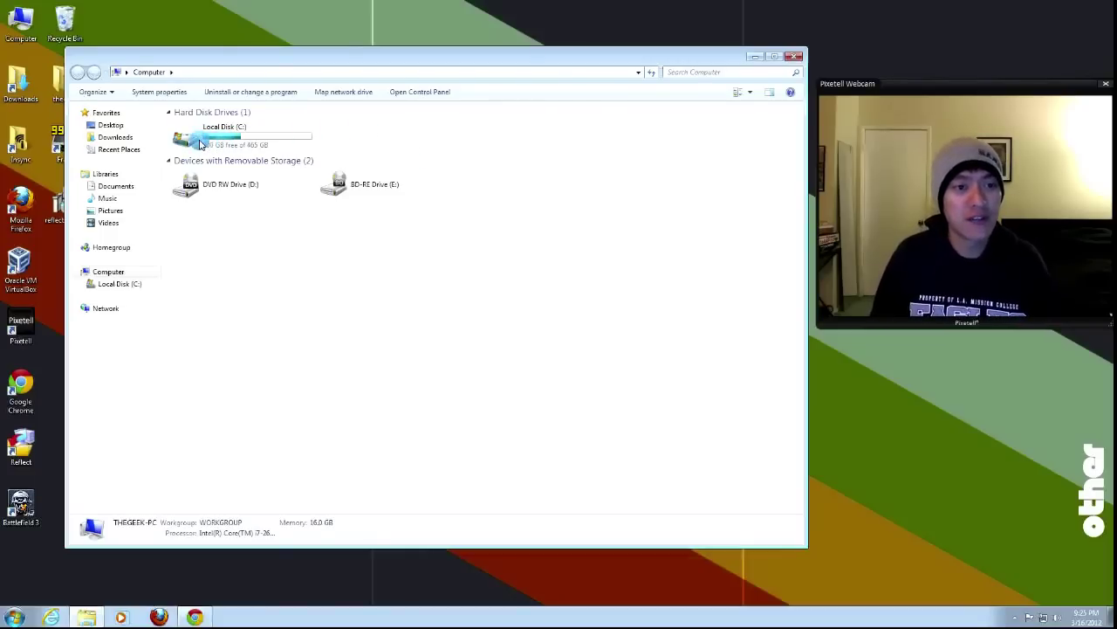
{"action": "left_click", "coordinate": [247, 152]}
{"action": "right_click", "coordinate": [247, 152]}
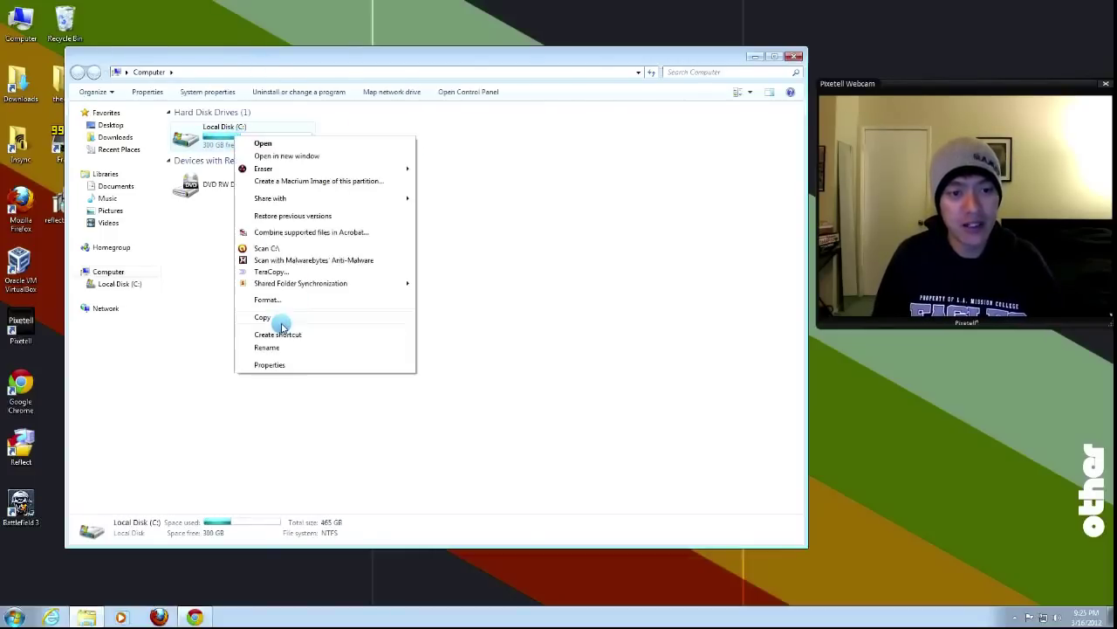
{"action": "left_click", "coordinate": [291, 366]}
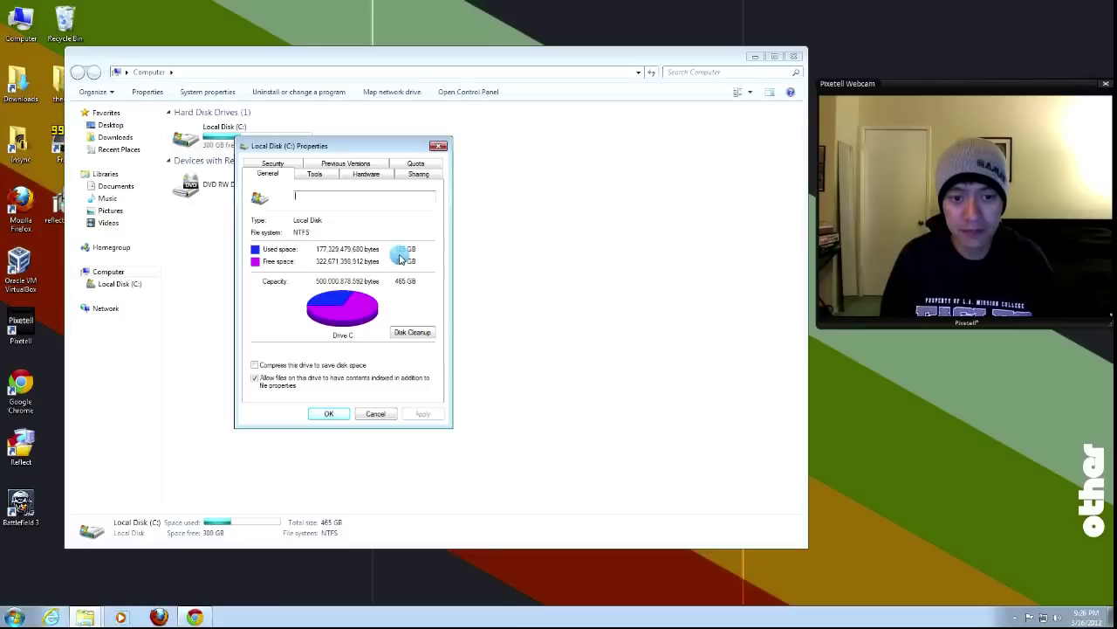
{"action": "left_click", "coordinate": [439, 147]}
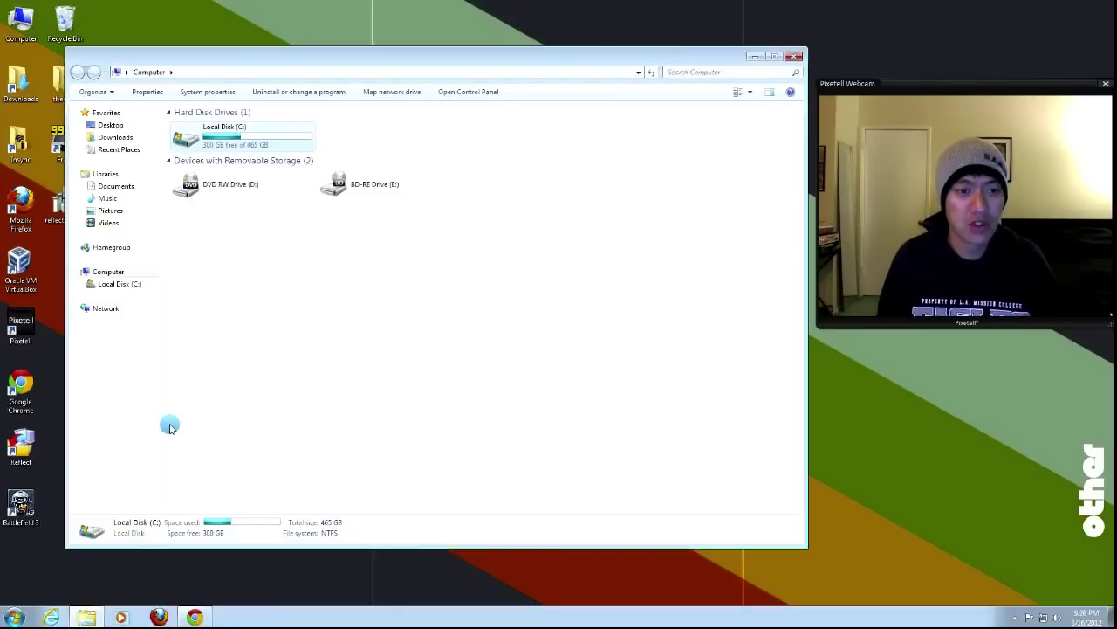
{"action": "left_click_drag", "start_coordinate": [367, 55], "coordinate": [541, 34]}
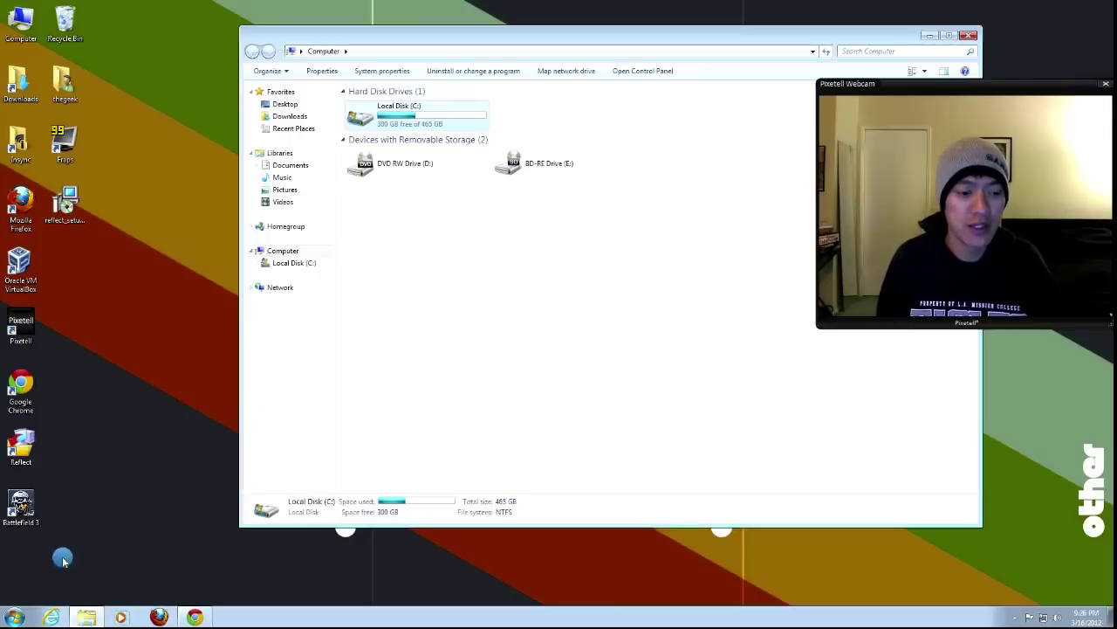
Open Computer Management and display Disk Management.
{"action": "left_click", "coordinate": [14, 617]}
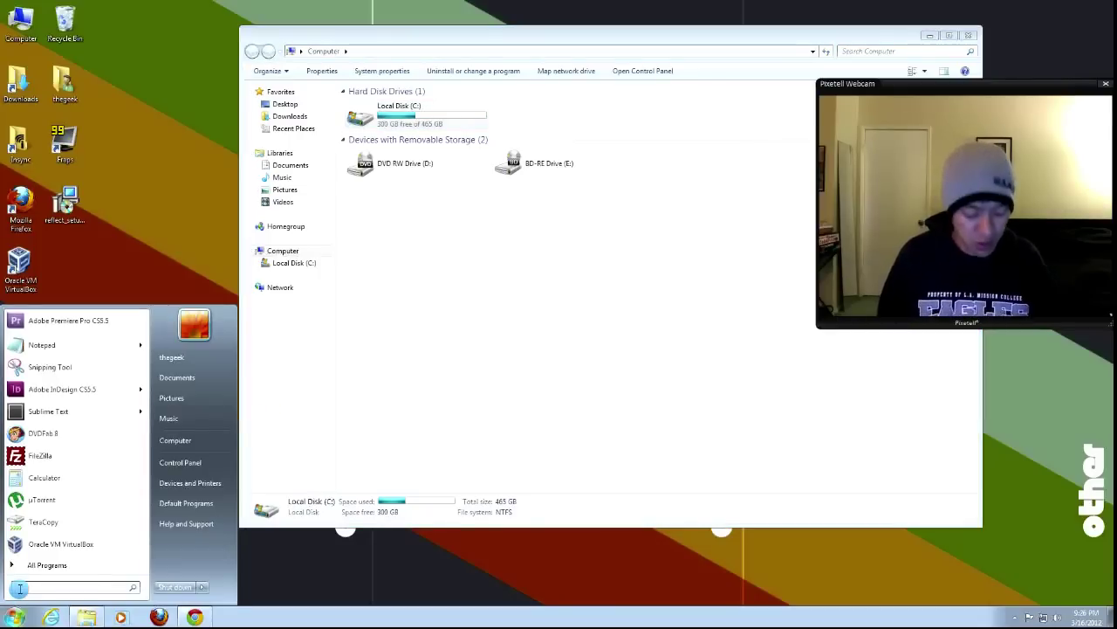
{"action": "type", "text": "p"}
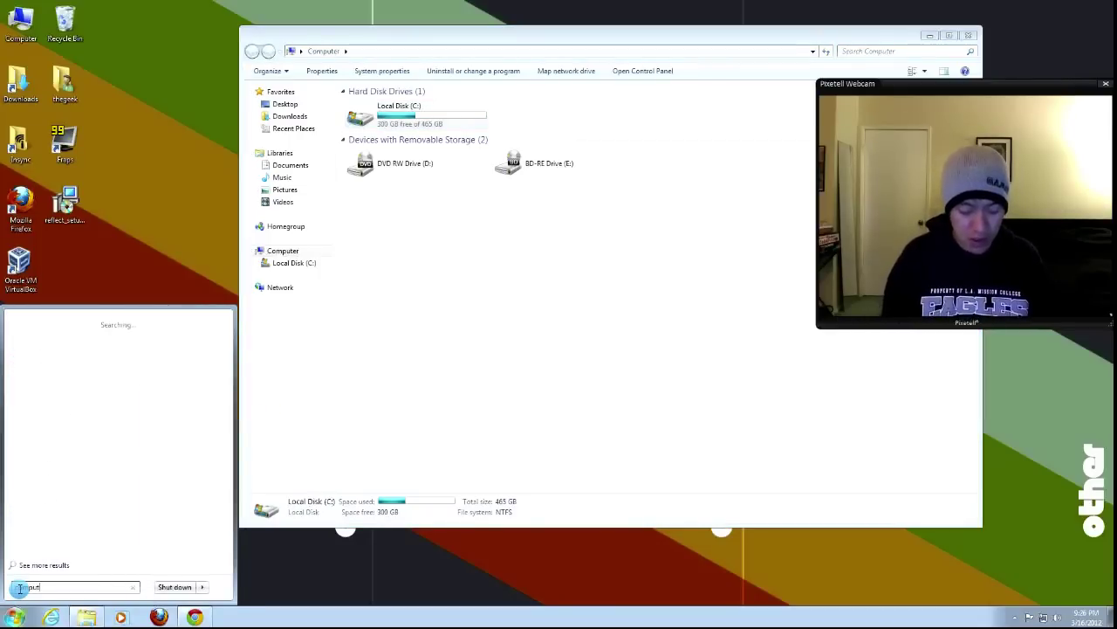
{"action": "type", "text": "ut"}
{"action": "key", "text": "Return"}
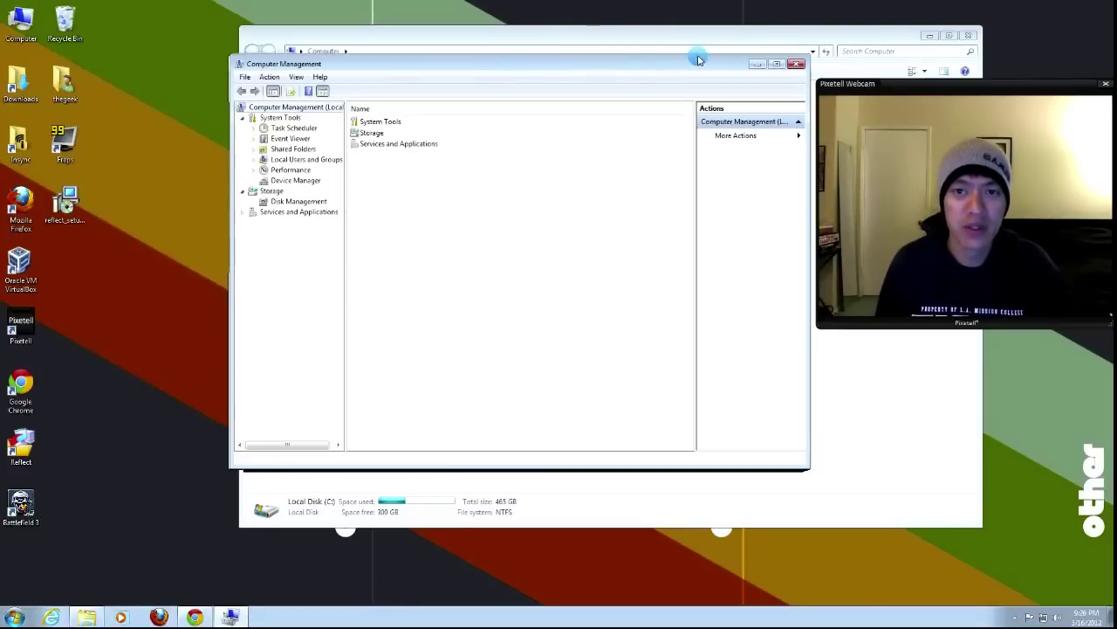
{"action": "left_click", "coordinate": [318, 192]}
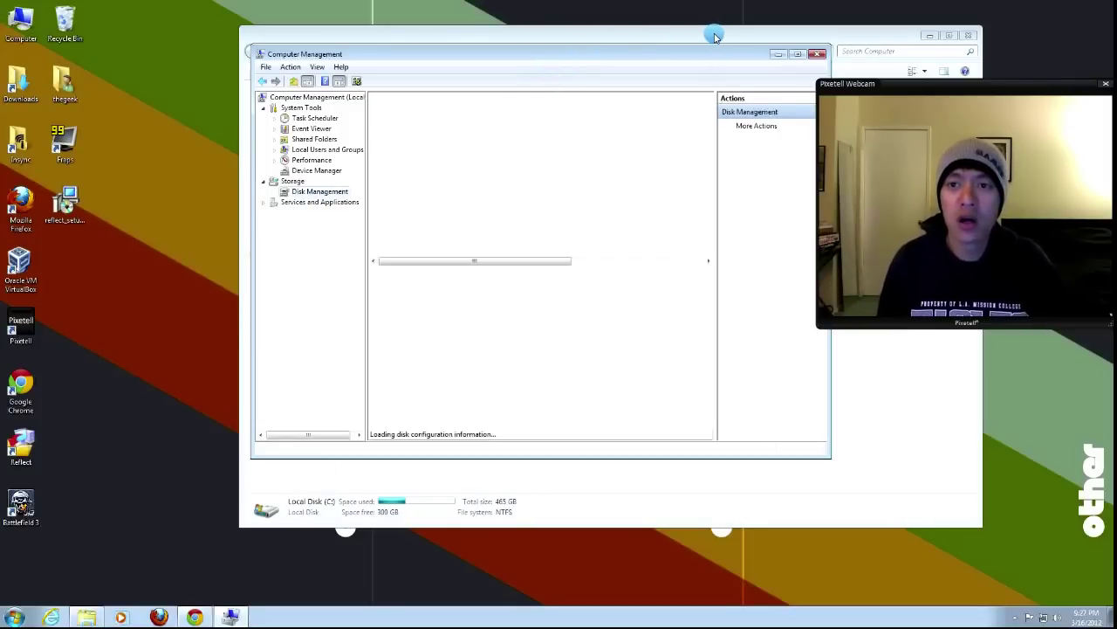
Initialize Disk 0 with the MBR (Master Boot Record) partition style.
{"action": "left_click_drag", "start_coordinate": [713, 35], "coordinate": [664, 31]}
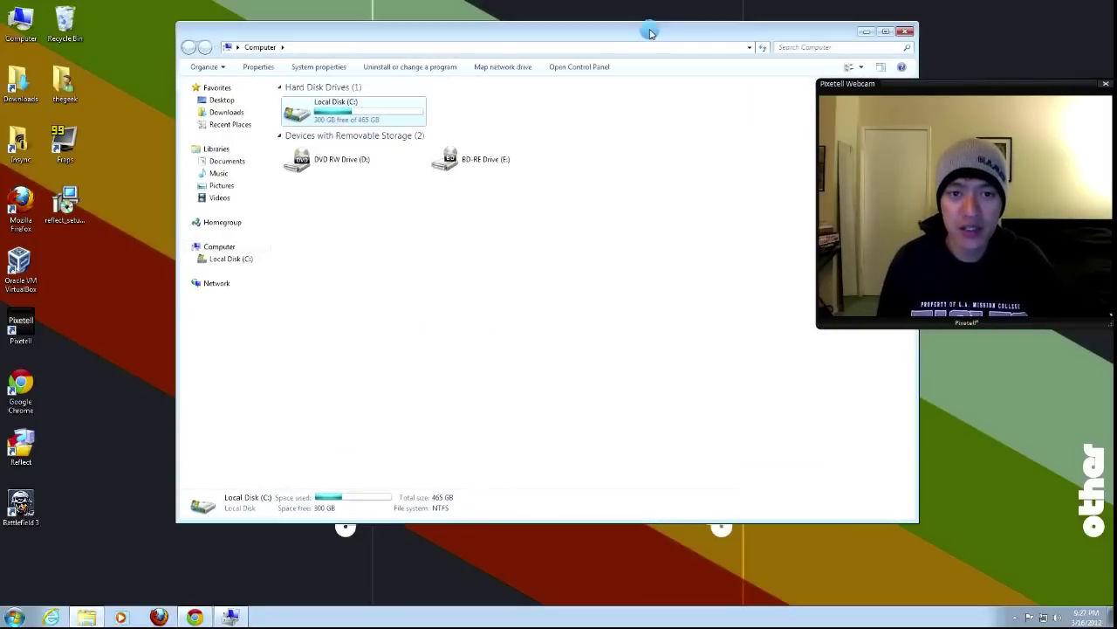
{"action": "left_click", "coordinate": [339, 106]}
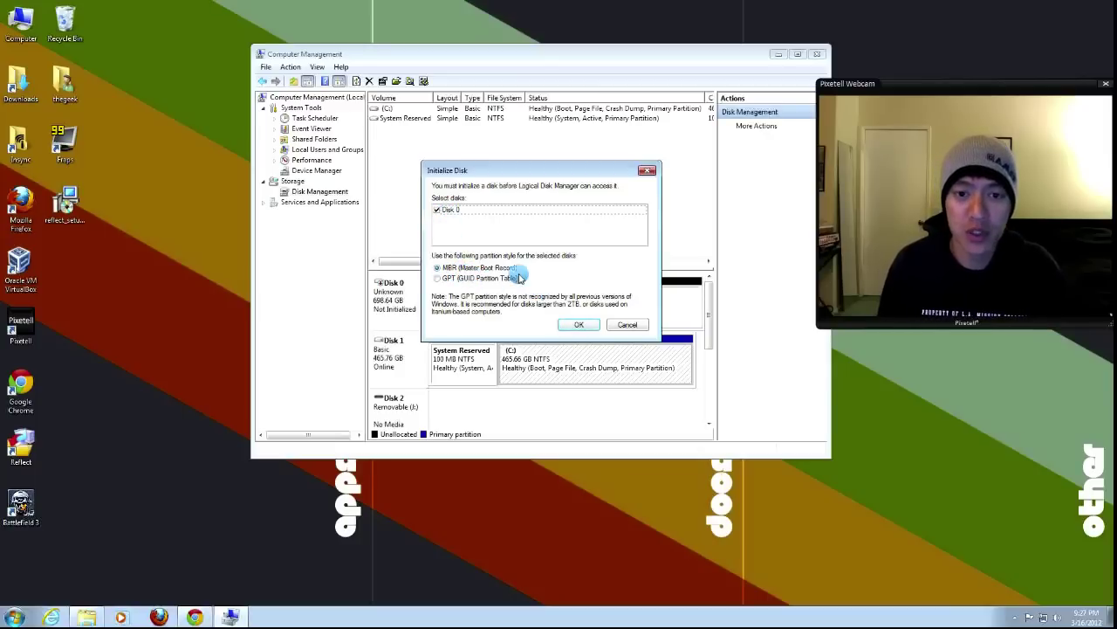
{"action": "left_click", "coordinate": [583, 326]}
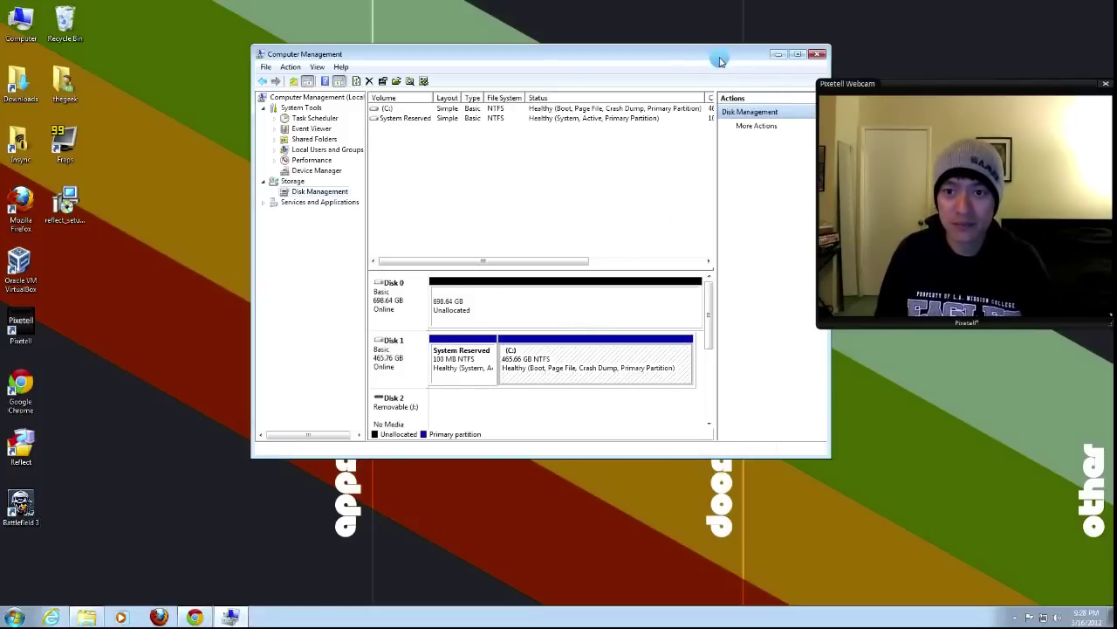
Create a 715402 MB simple volume on Disk 0 with drive letter F and NTFS quick format, and view the new volume's folder.
{"action": "left_click_drag", "start_coordinate": [720, 57], "coordinate": [626, 46]}
{"action": "left_click_drag", "start_coordinate": [732, 443], "coordinate": [810, 499]}
{"action": "left_click", "coordinate": [393, 299]}
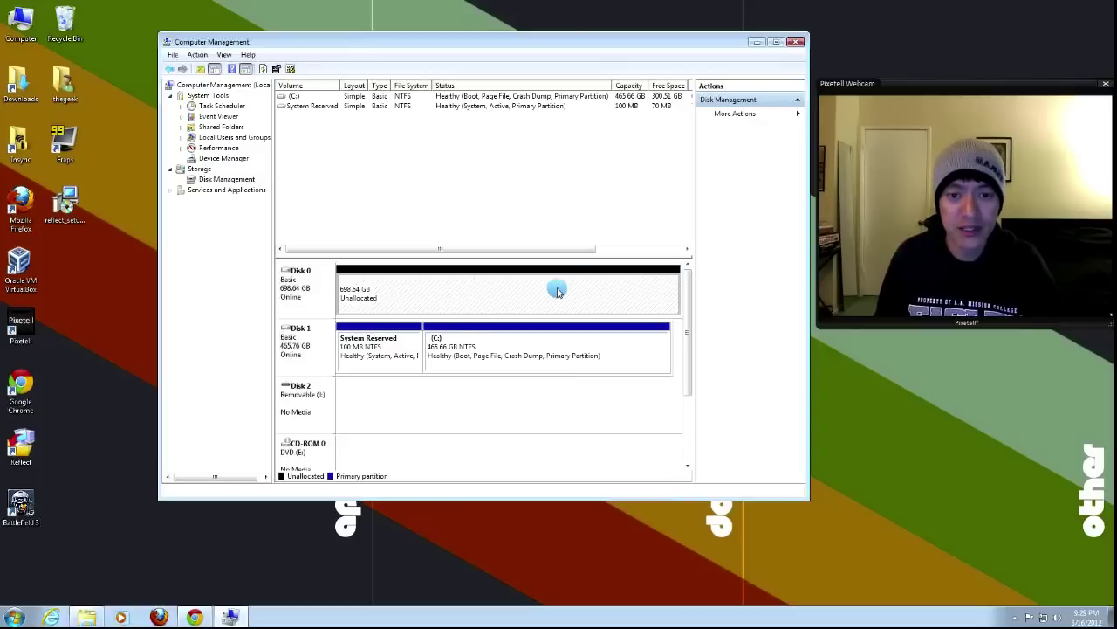
{"action": "right_click", "coordinate": [433, 291]}
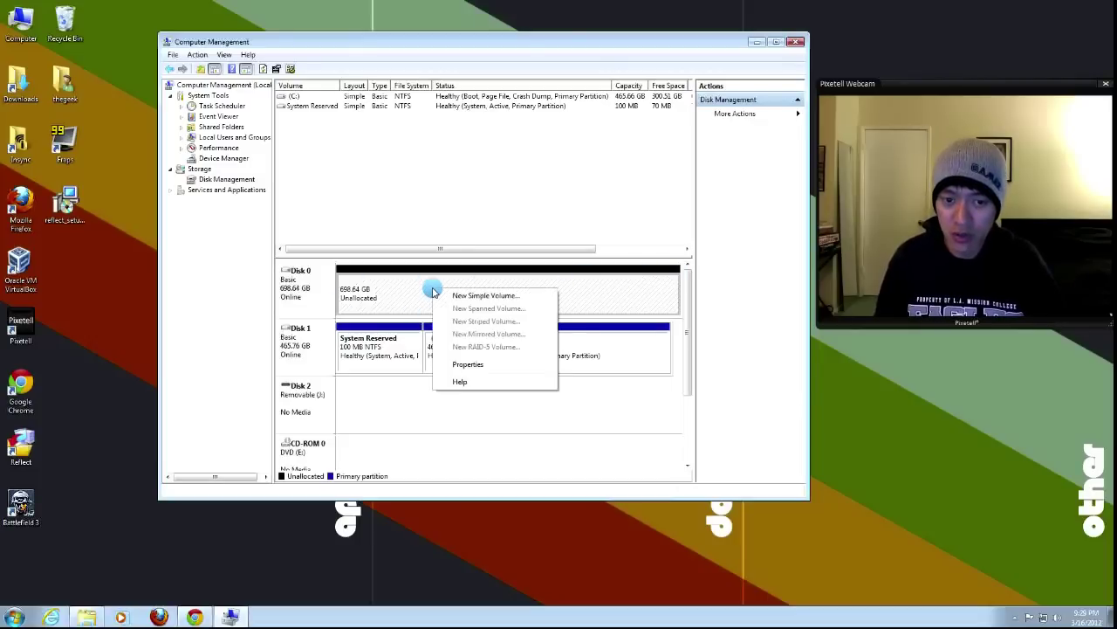
{"action": "left_click", "coordinate": [468, 297]}
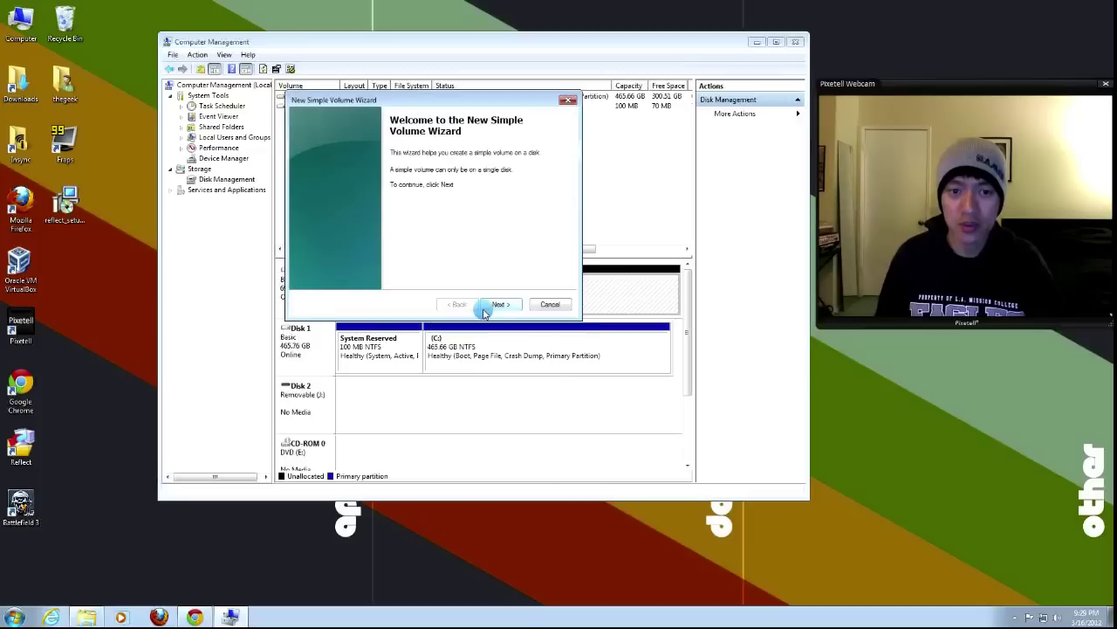
{"action": "left_click", "coordinate": [522, 304]}
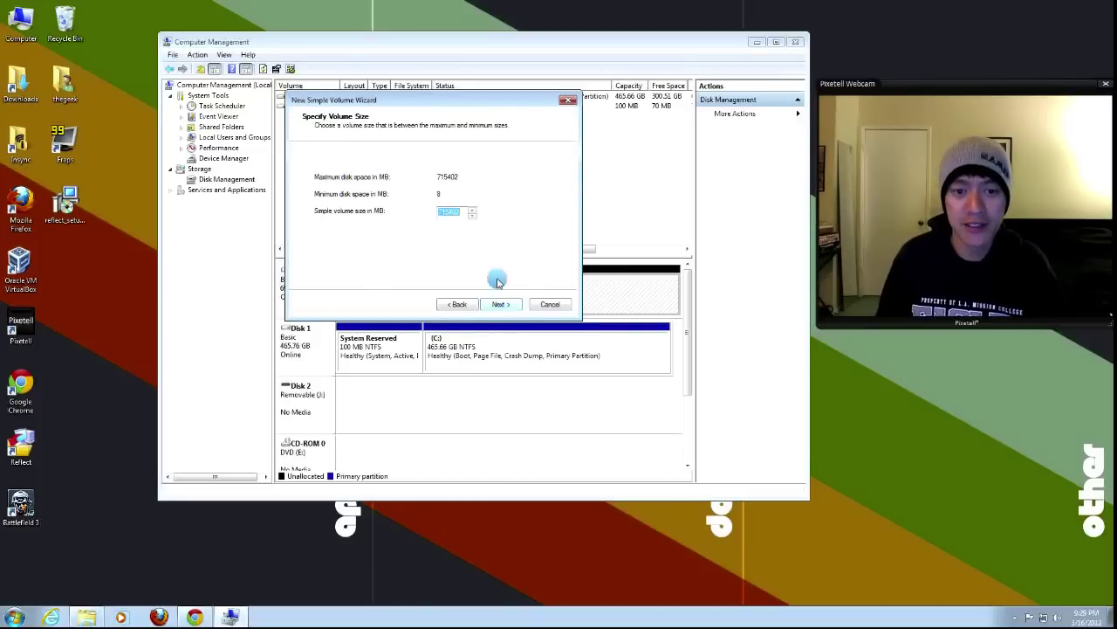
{"action": "left_click", "coordinate": [497, 305]}
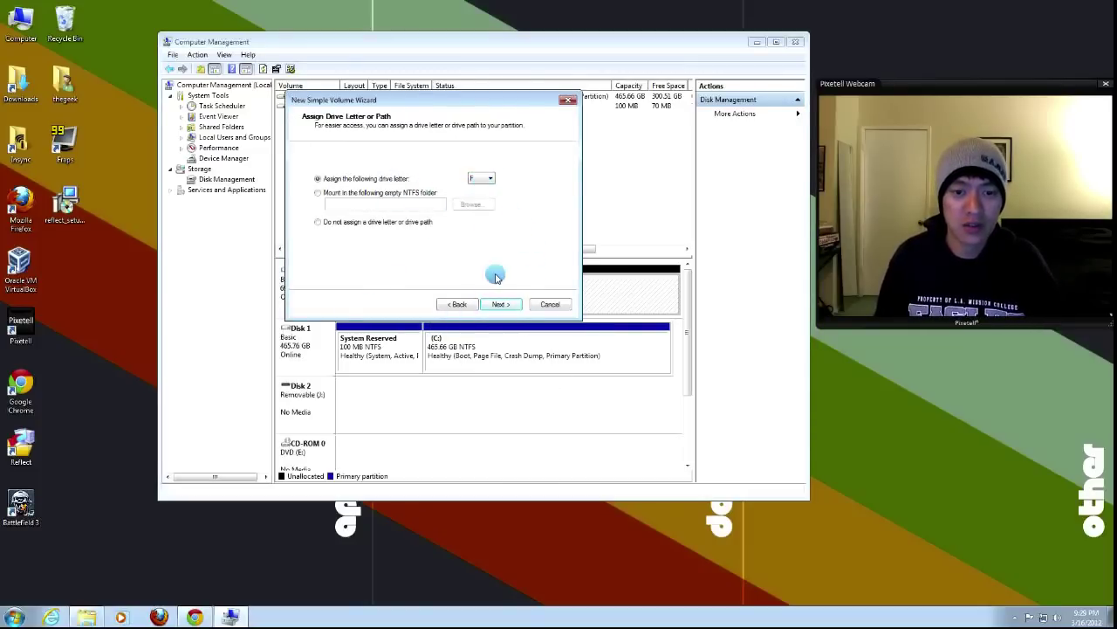
{"action": "left_click", "coordinate": [498, 305]}
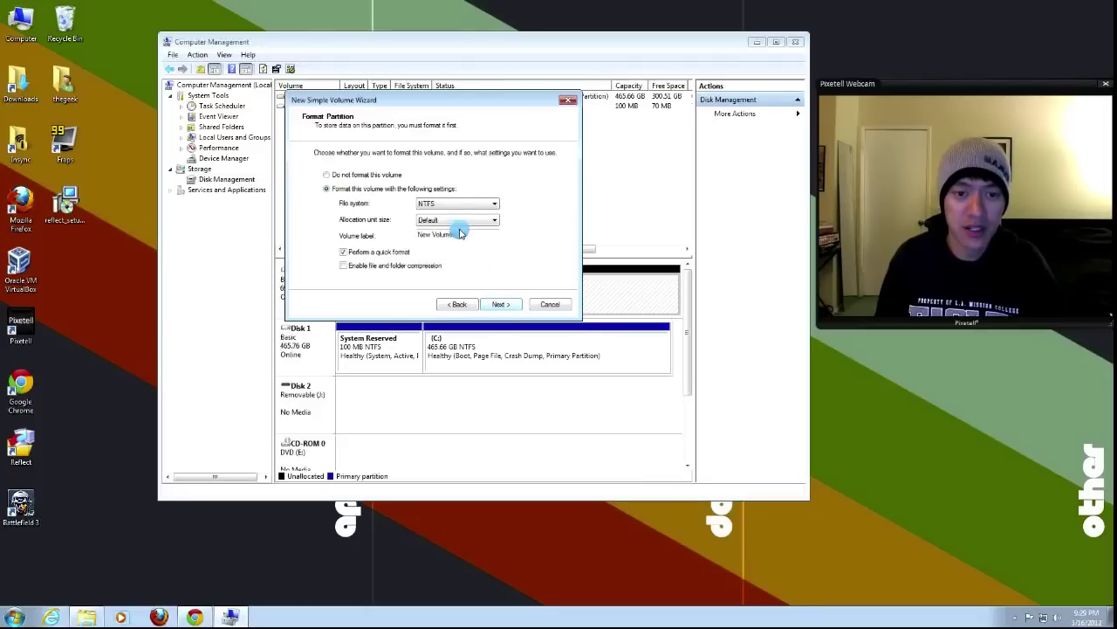
{"action": "left_click", "coordinate": [503, 305]}
{"action": "left_click", "coordinate": [499, 303]}
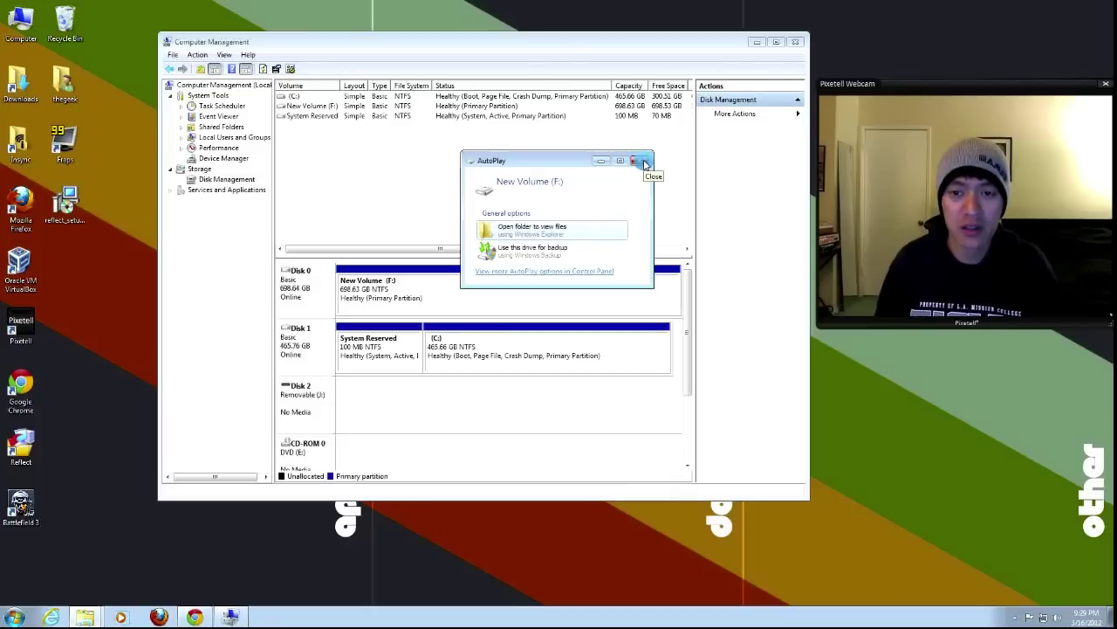
{"action": "left_click", "coordinate": [546, 232]}
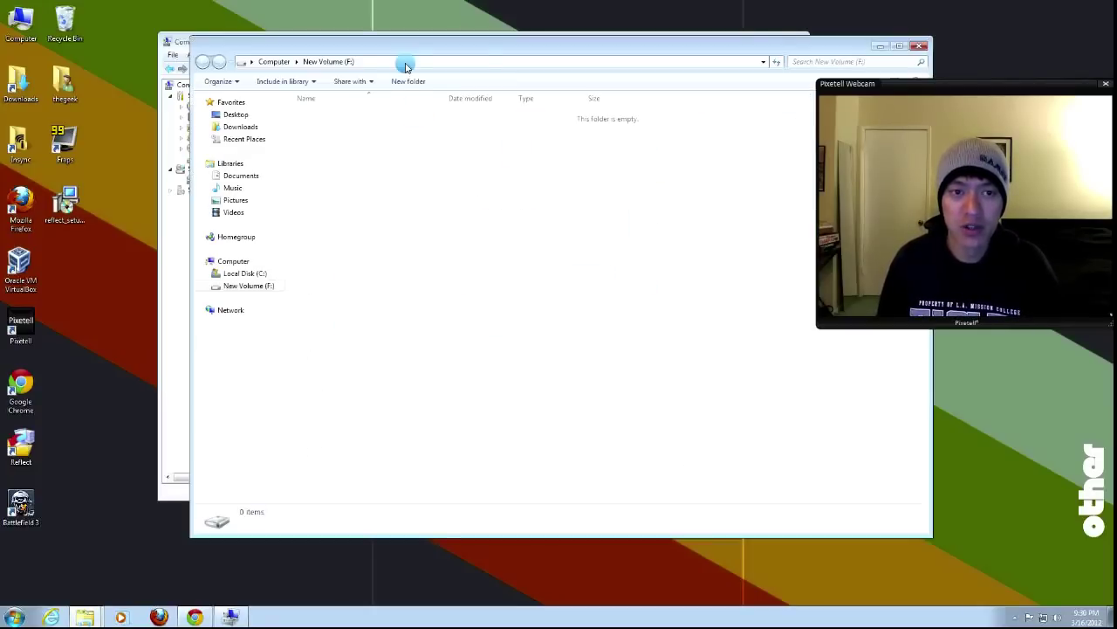
{"action": "left_click", "coordinate": [919, 45]}
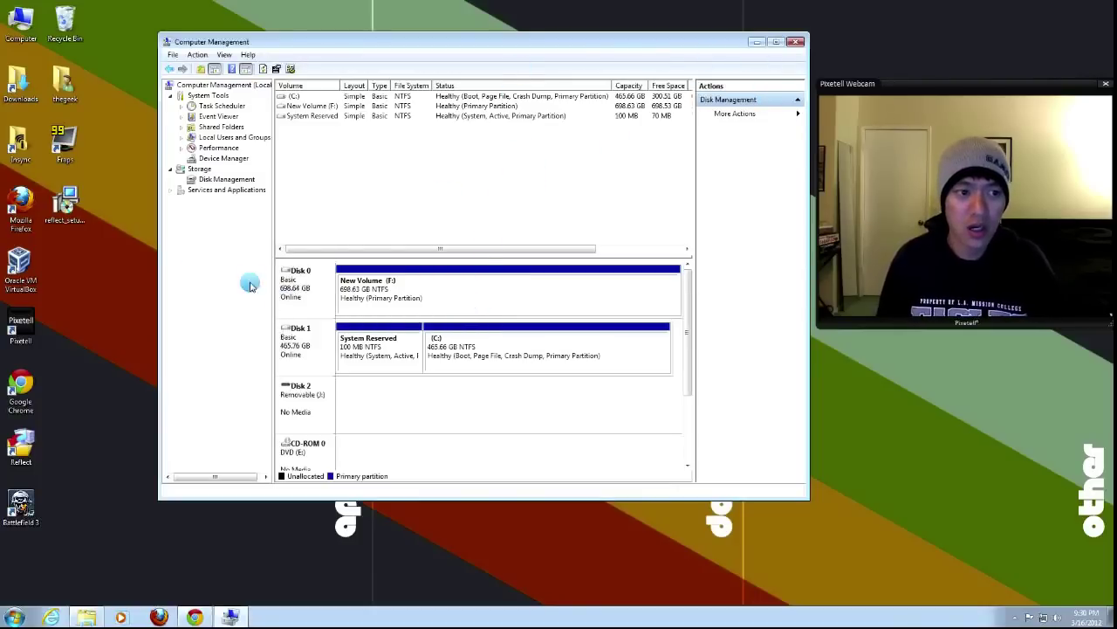
Switch to Chrome and download the Macrium Reflect Free installer from the Macrium site's CNET download page.
{"action": "left_click", "coordinate": [197, 620]}
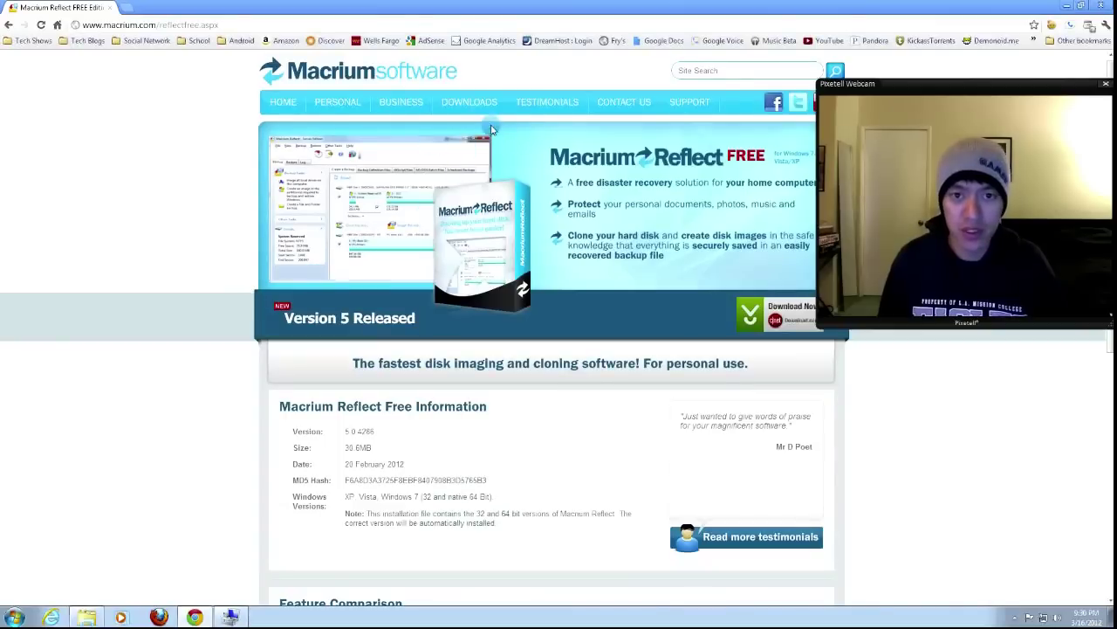
{"action": "left_click", "coordinate": [465, 114]}
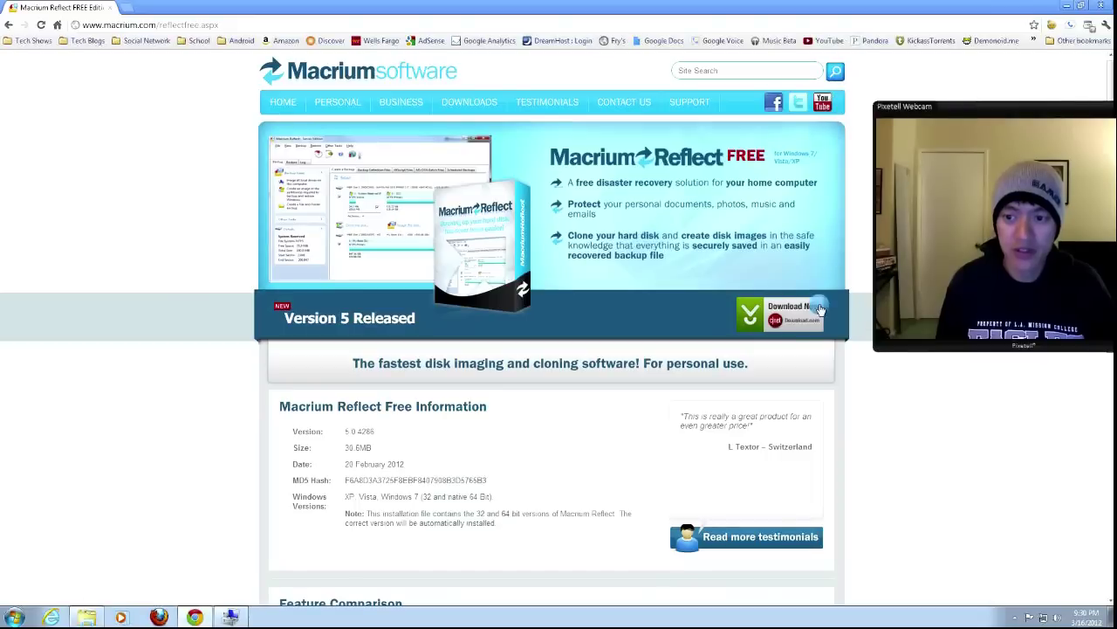
{"action": "left_click", "coordinate": [788, 318]}
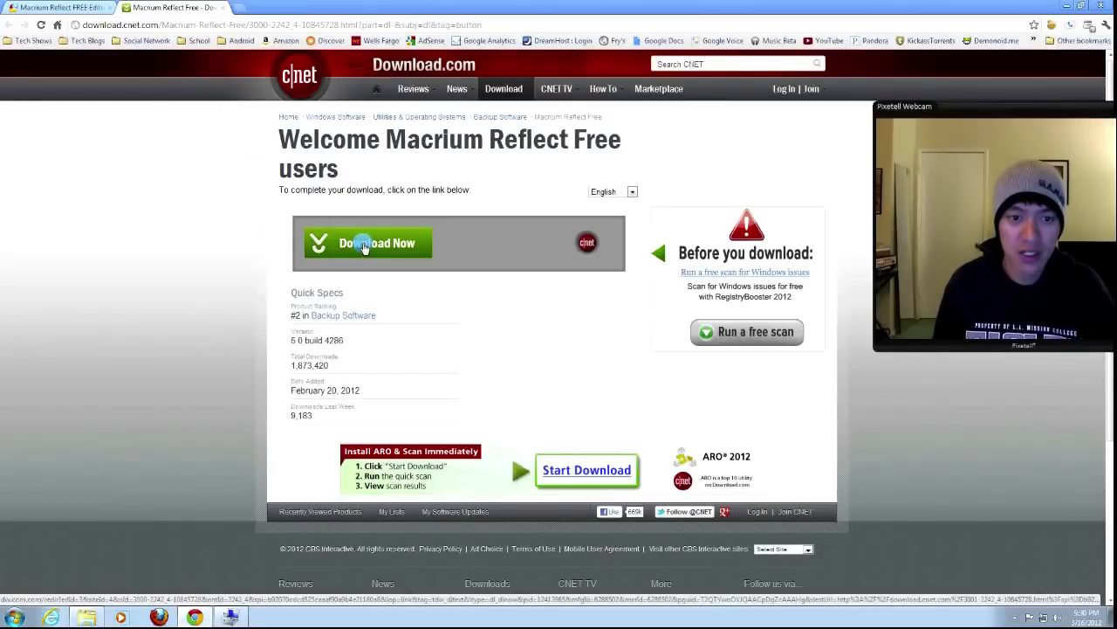
{"action": "left_click", "coordinate": [364, 247]}
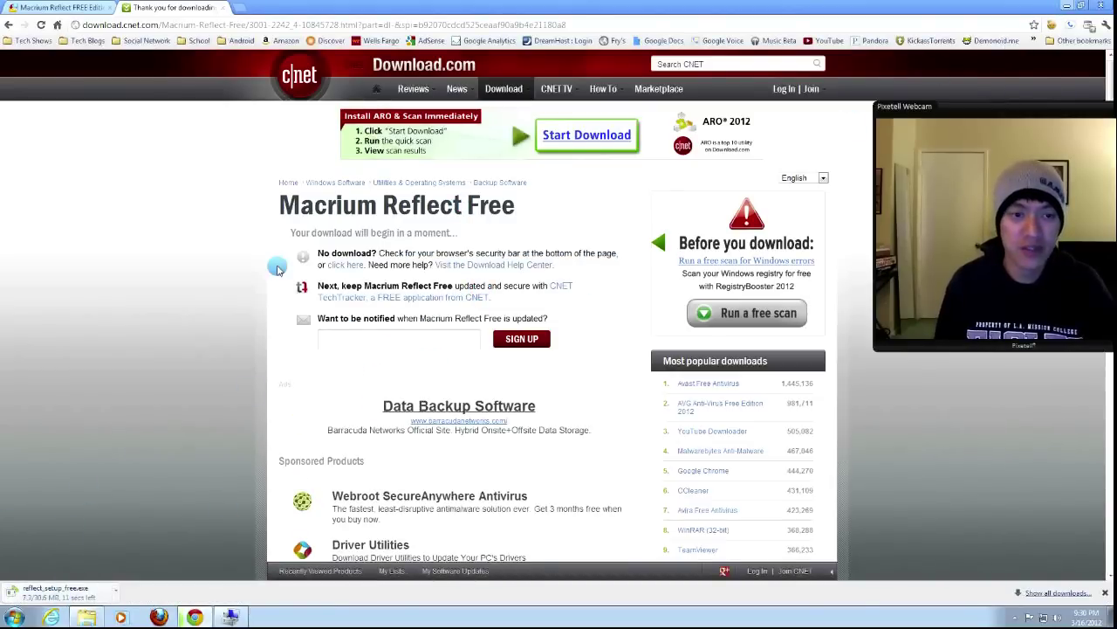
Close Computer Management and run the Reflect setup file from the desktop, installing Macrium Reflect Free Edition for all users.
{"action": "left_click", "coordinate": [1066, 9]}
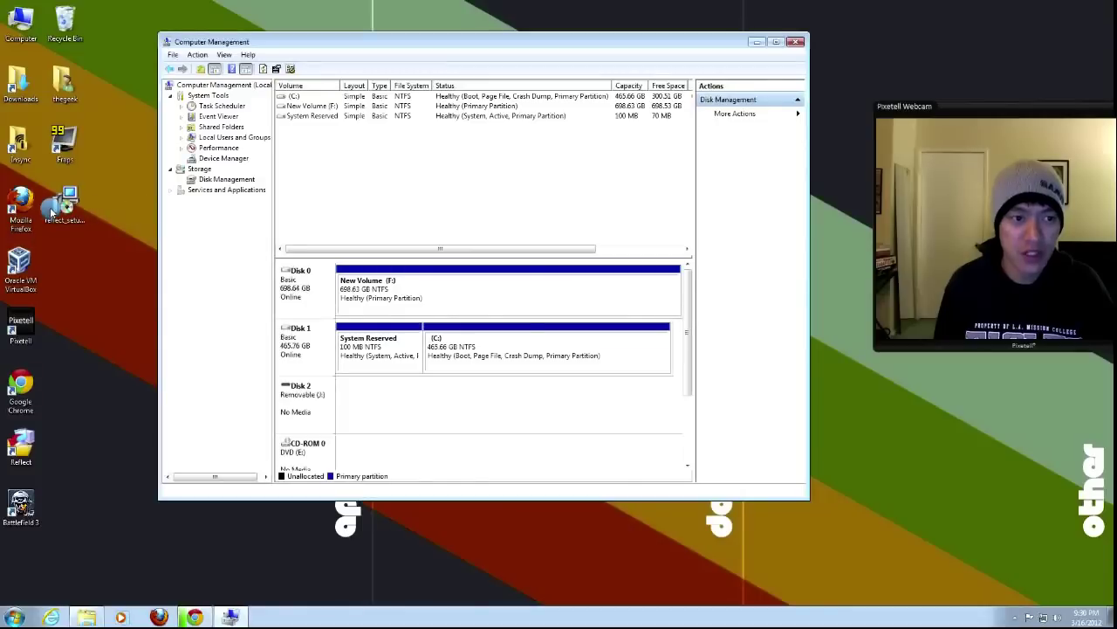
{"action": "left_click", "coordinate": [797, 42]}
{"action": "left_click_drag", "start_coordinate": [64, 205], "coordinate": [421, 145]}
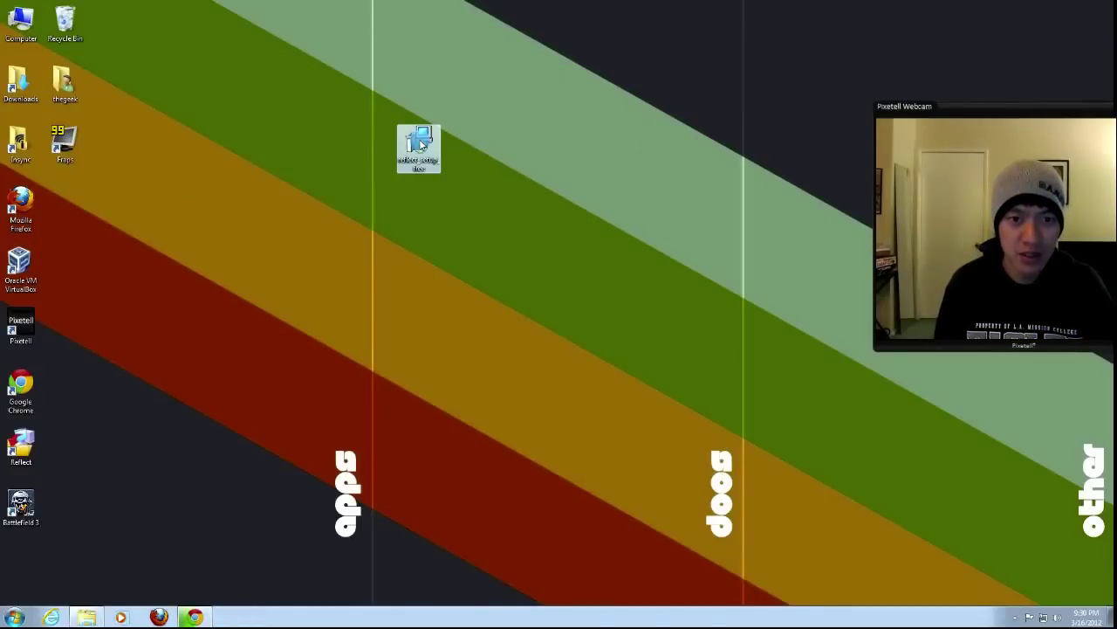
{"action": "double_click", "coordinate": [420, 146]}
{"action": "left_click", "coordinate": [592, 319]}
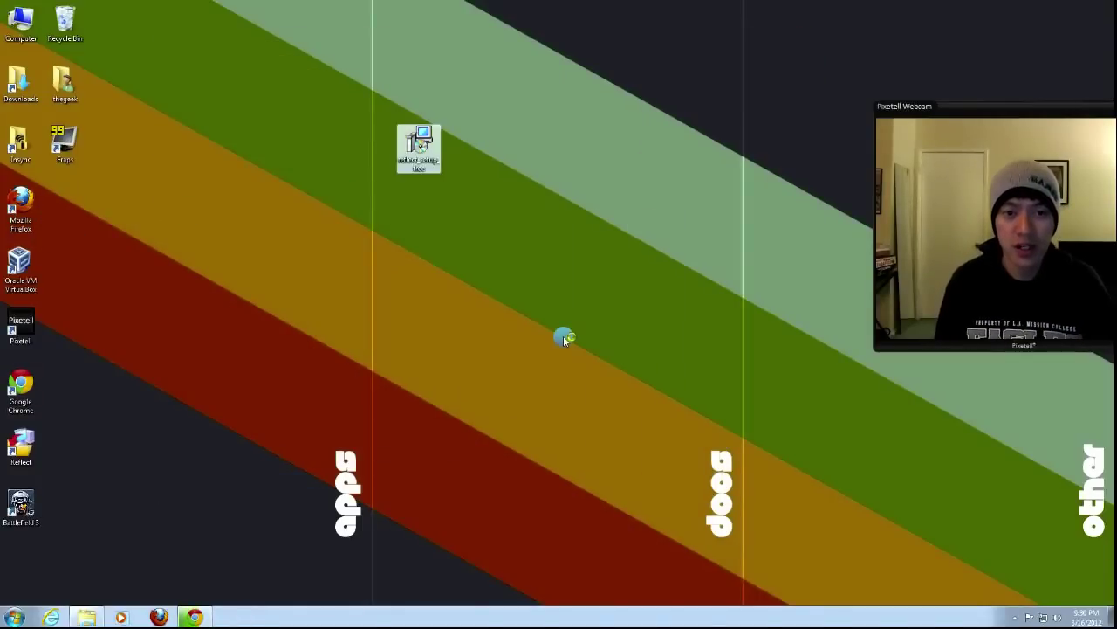
{"action": "left_click", "coordinate": [615, 382]}
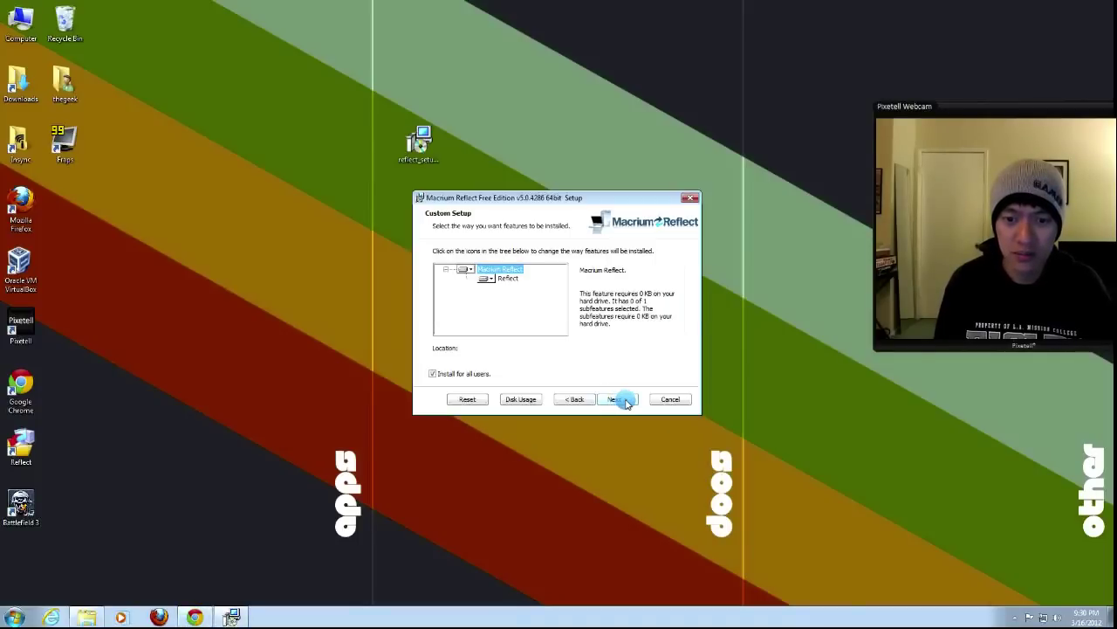
{"action": "left_click", "coordinate": [625, 397]}
{"action": "left_click", "coordinate": [625, 395]}
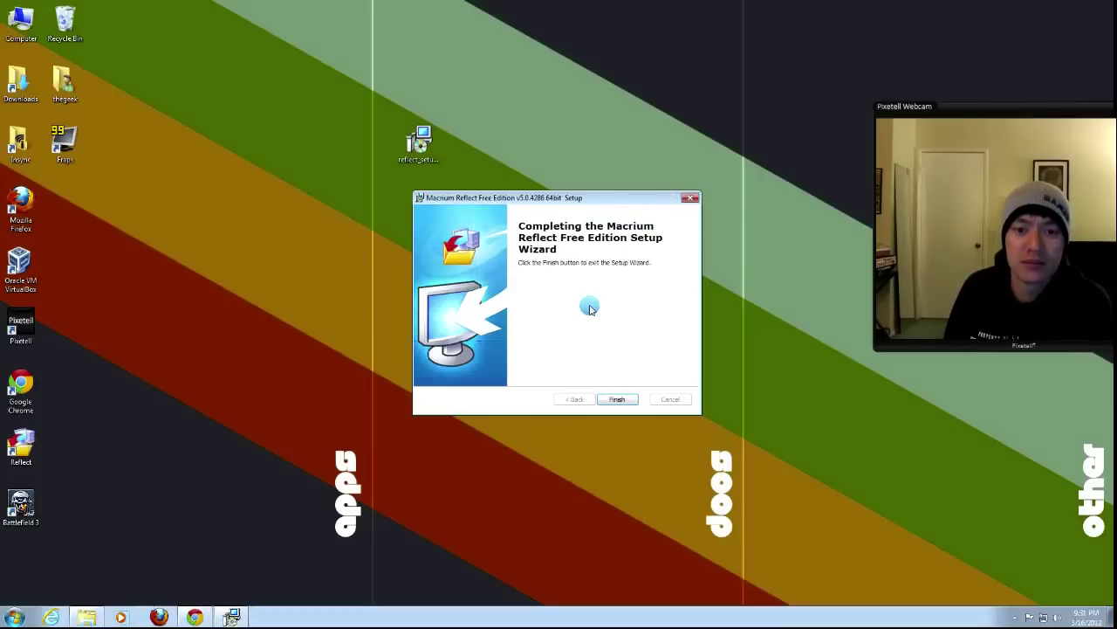
{"action": "left_click", "coordinate": [619, 399]}
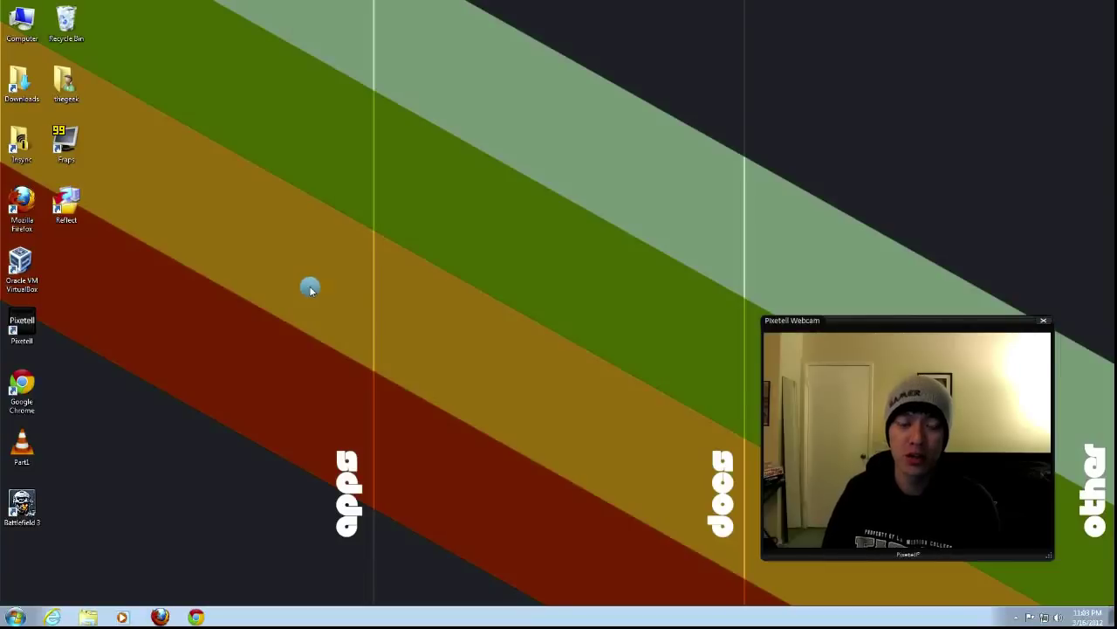
Launch Macrium Reflect from the desktop and decline creating rescue media.
{"action": "double_click", "coordinate": [65, 203]}
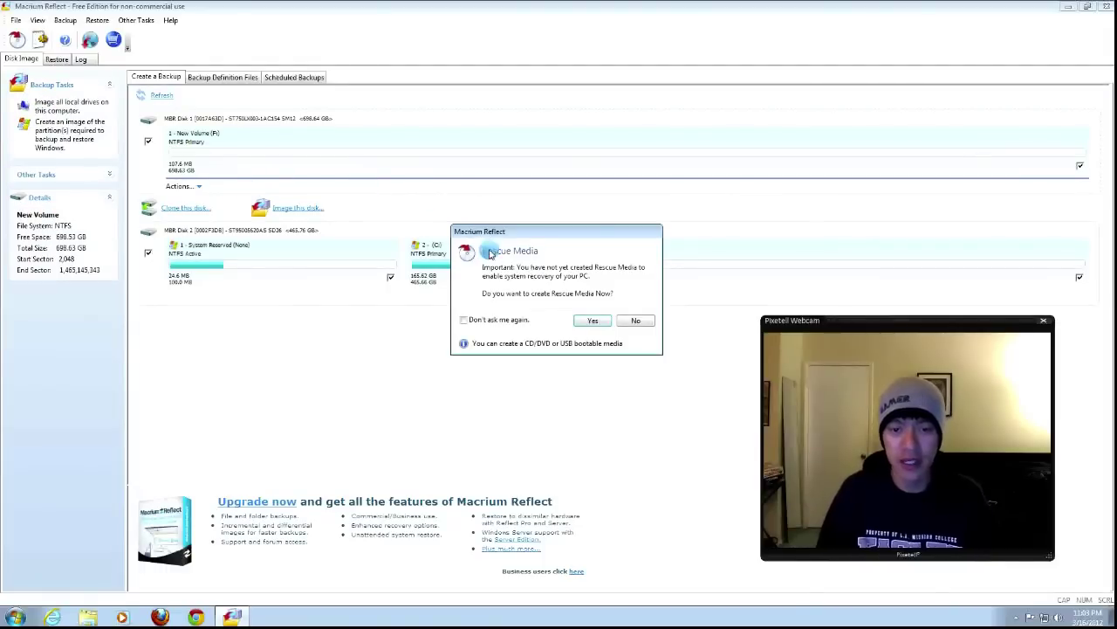
{"action": "left_click_drag", "start_coordinate": [581, 235], "coordinate": [536, 157]}
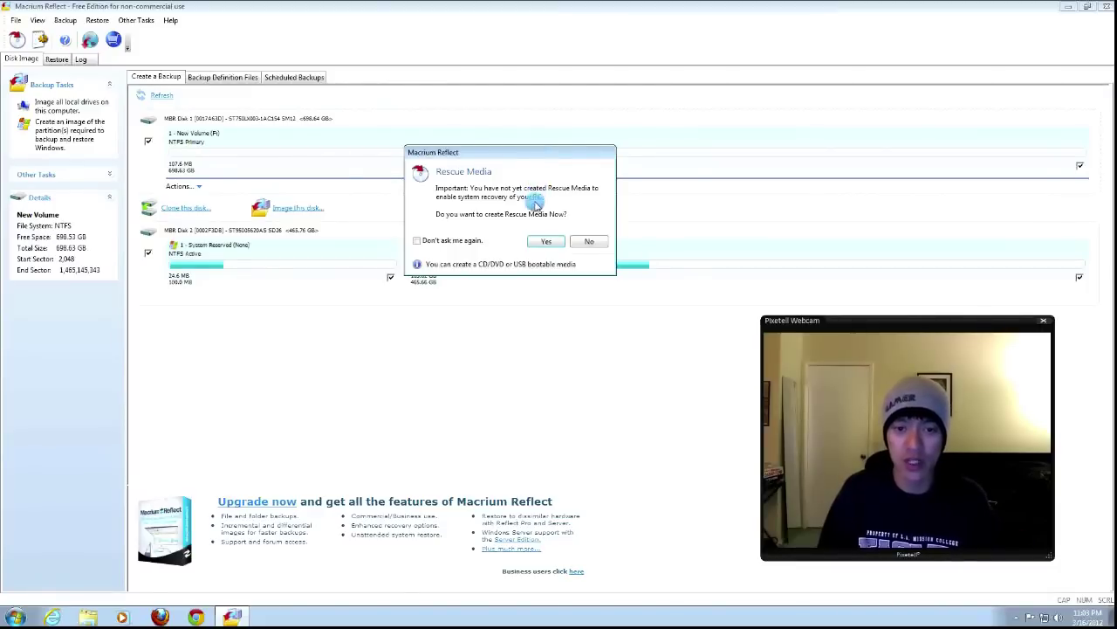
{"action": "left_click", "coordinate": [587, 243]}
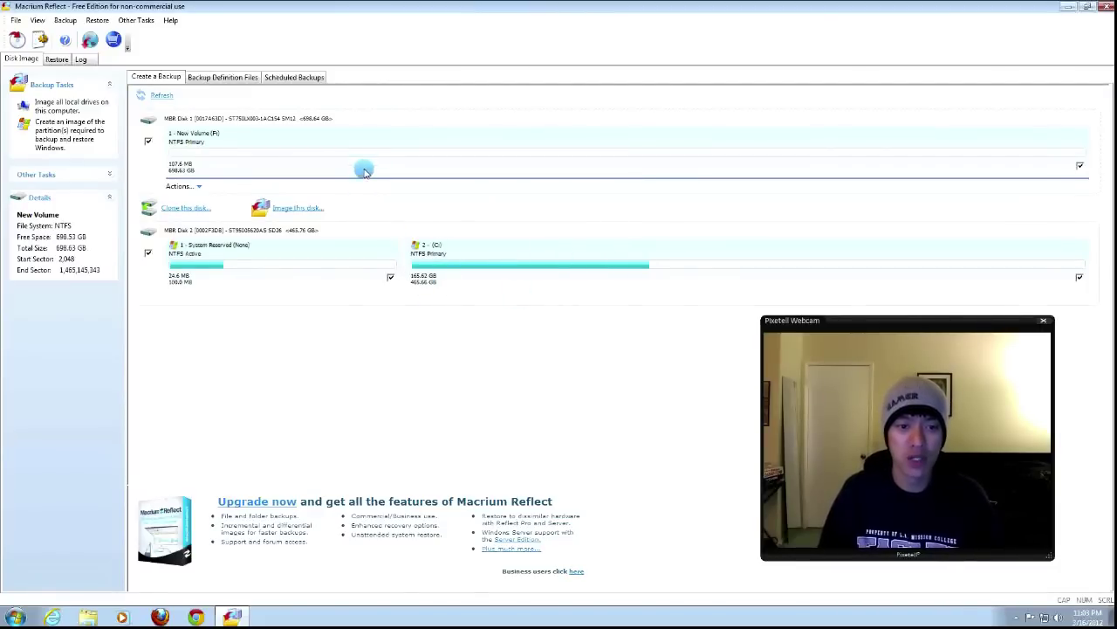
Compare the partition details of the new 698.64 GB disk with those of the existing 465.76 GB system disk.
{"action": "left_click", "coordinate": [375, 252]}
{"action": "left_click", "coordinate": [378, 166]}
{"action": "left_click", "coordinate": [362, 250]}
{"action": "left_click", "coordinate": [357, 167]}
{"action": "left_click", "coordinate": [371, 241]}
{"action": "left_click", "coordinate": [369, 166]}
{"action": "left_click", "coordinate": [365, 231]}
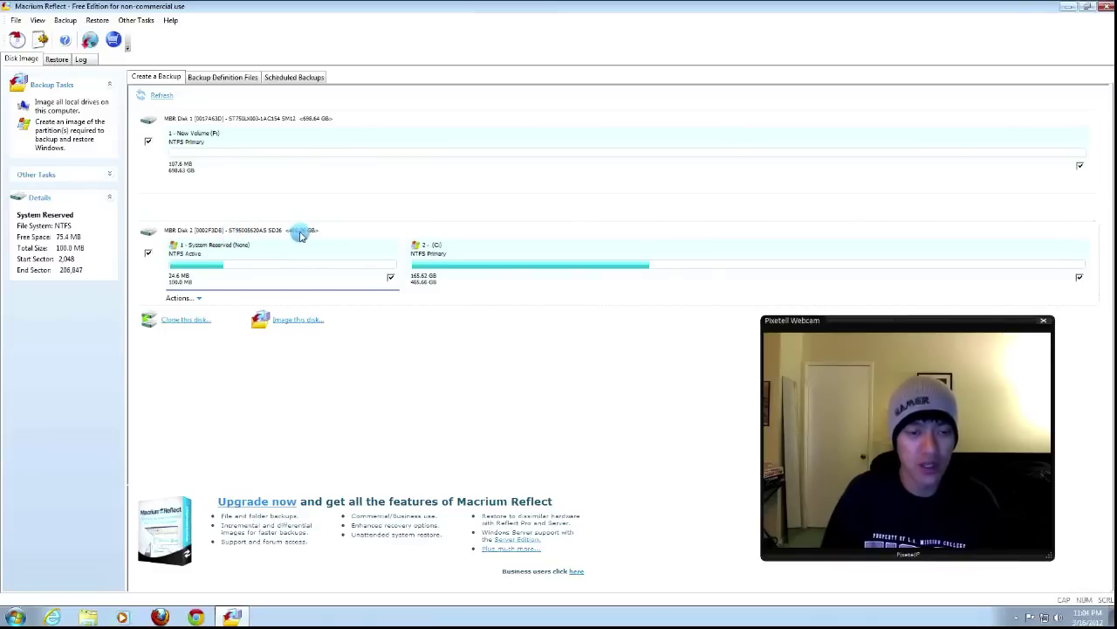
{"action": "left_click", "coordinate": [281, 158]}
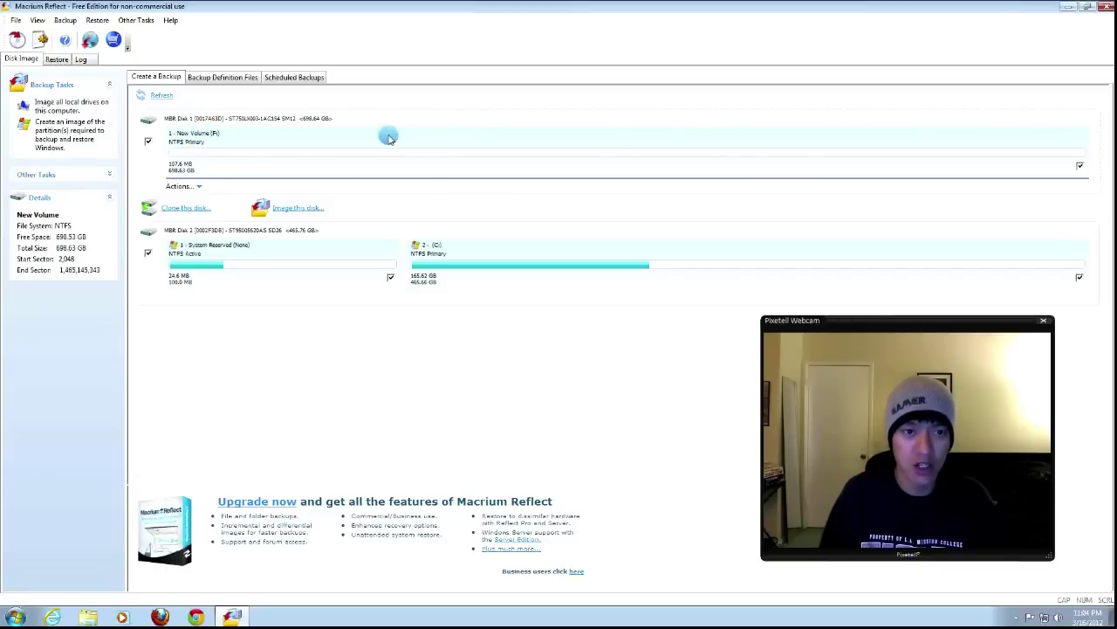
{"action": "left_click", "coordinate": [257, 250]}
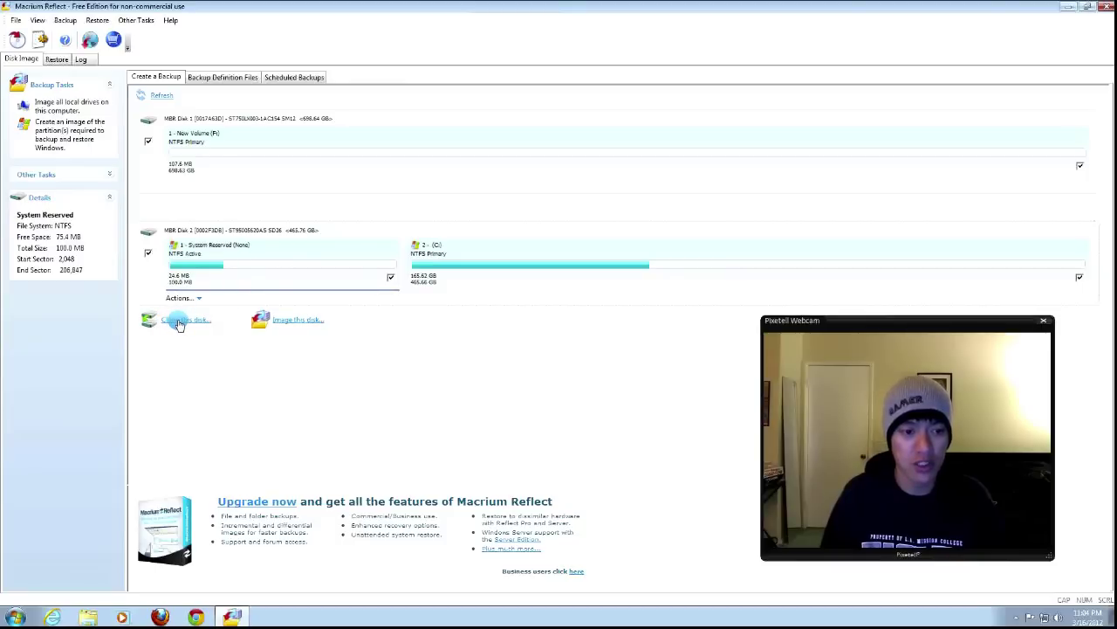
{"action": "left_click", "coordinate": [242, 270]}
{"action": "left_click", "coordinate": [148, 253]}
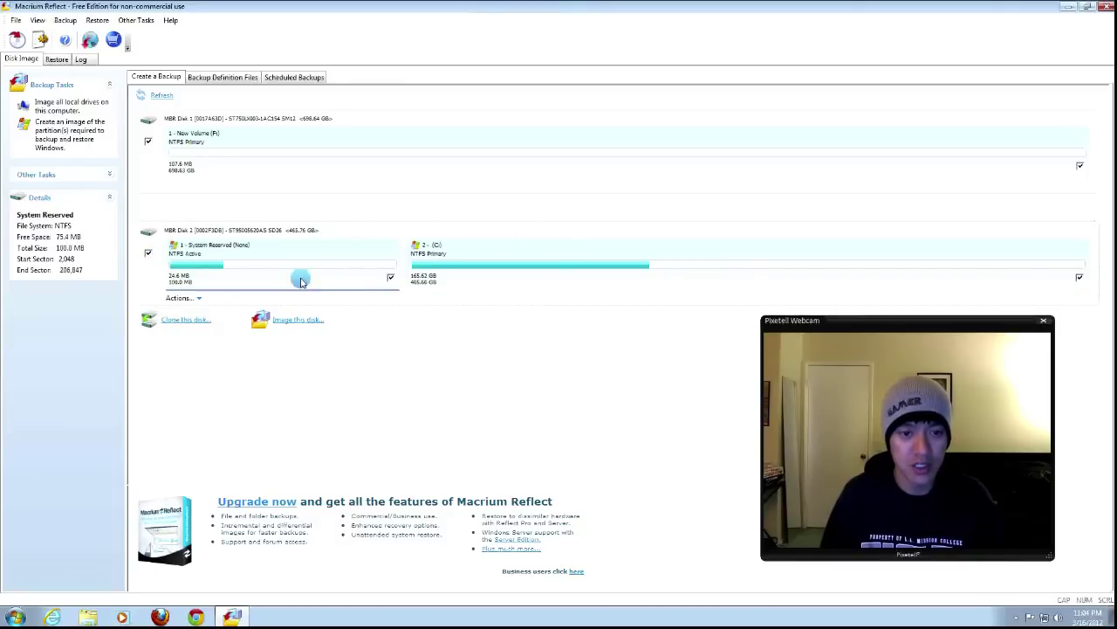
{"action": "left_click", "coordinate": [259, 252]}
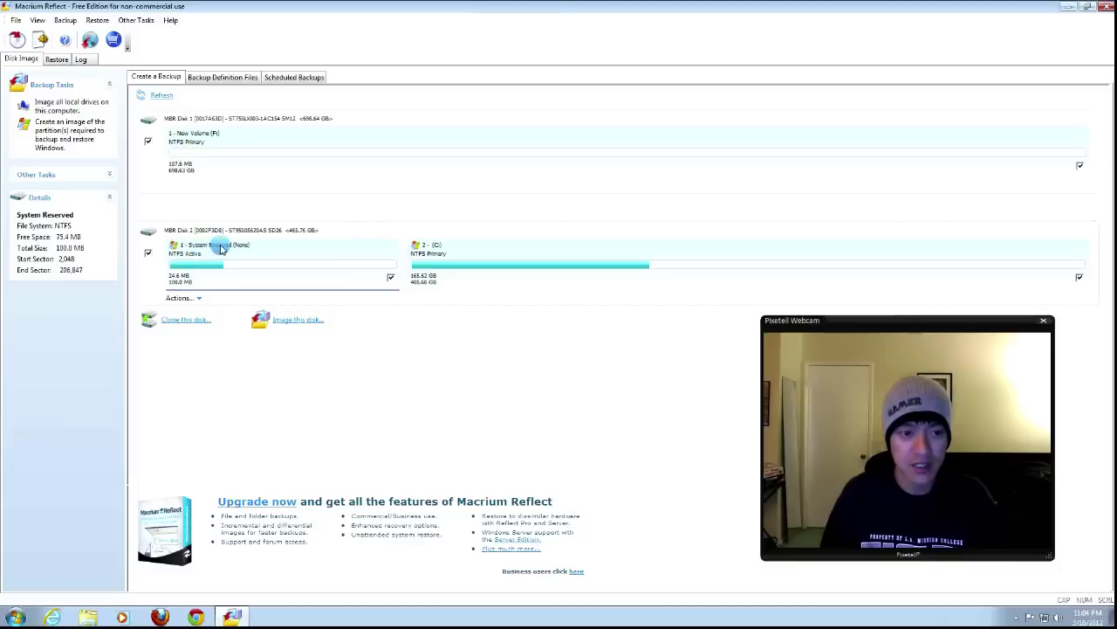
{"action": "left_click", "coordinate": [453, 253]}
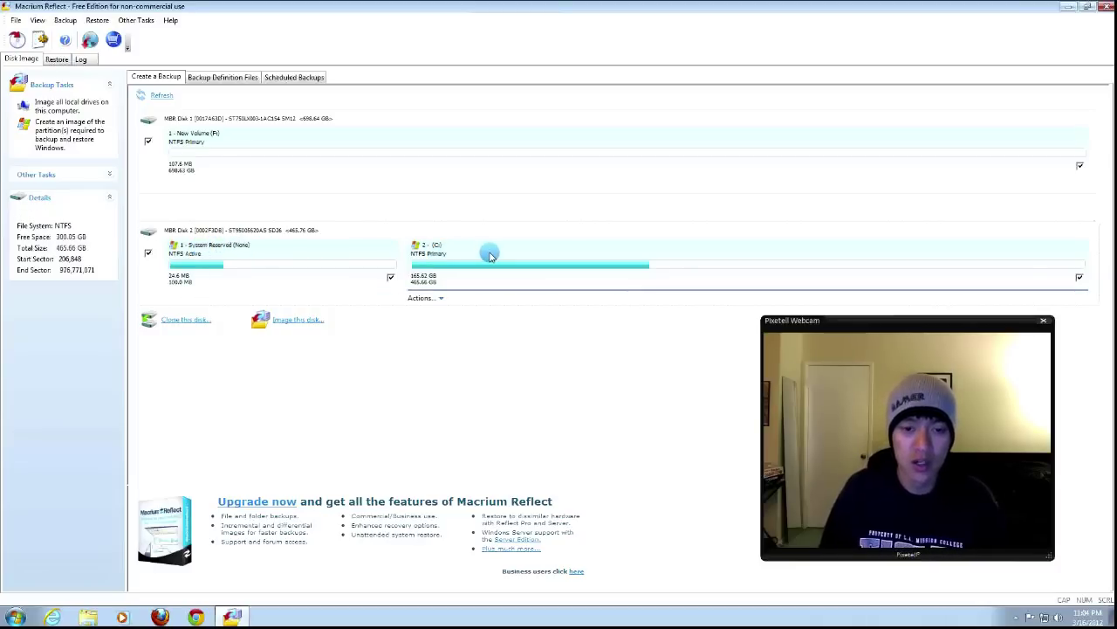
{"action": "left_click", "coordinate": [391, 276]}
{"action": "left_click", "coordinate": [1079, 276]}
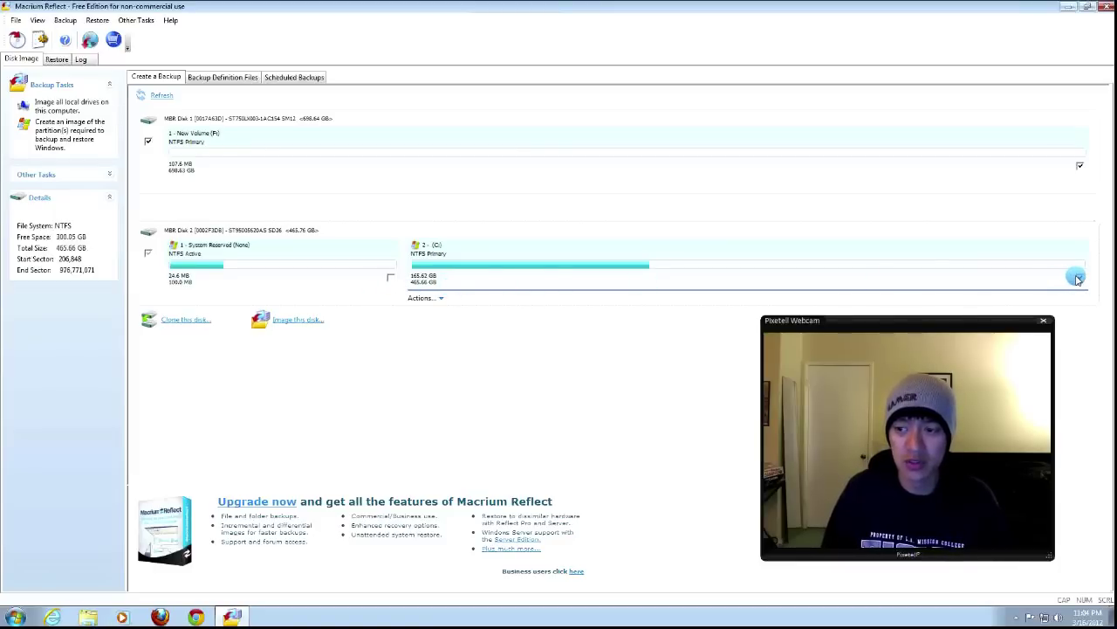
{"action": "left_click", "coordinate": [390, 278]}
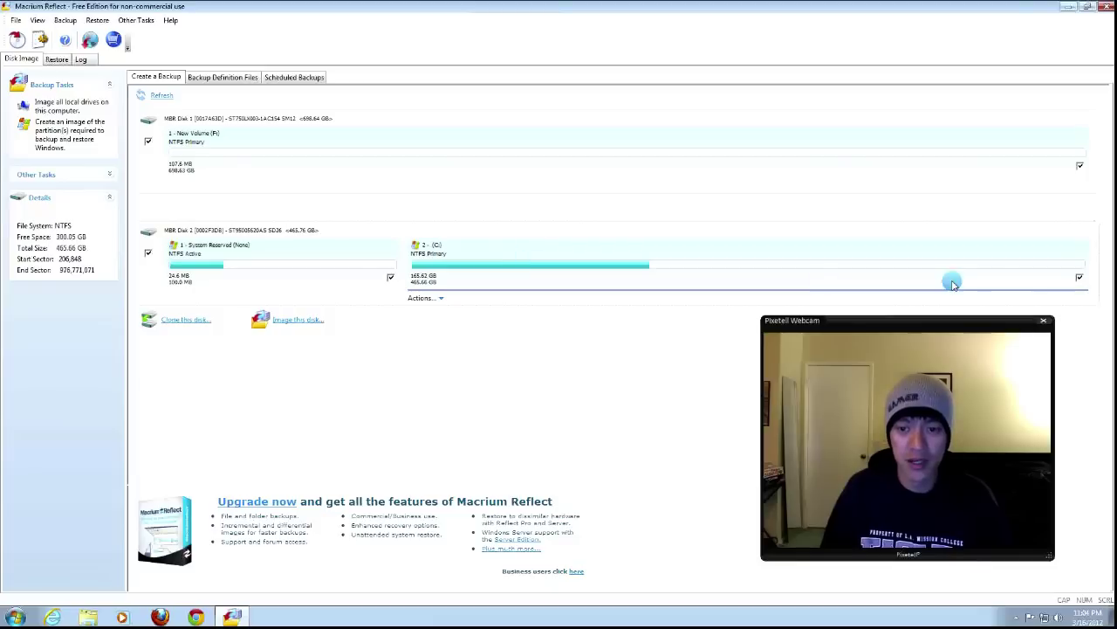
Start cloning the 465.76 GB system disk, choose the 698.64 GB disk as destination, and copy both selected partitions to it.
{"action": "left_click", "coordinate": [177, 322]}
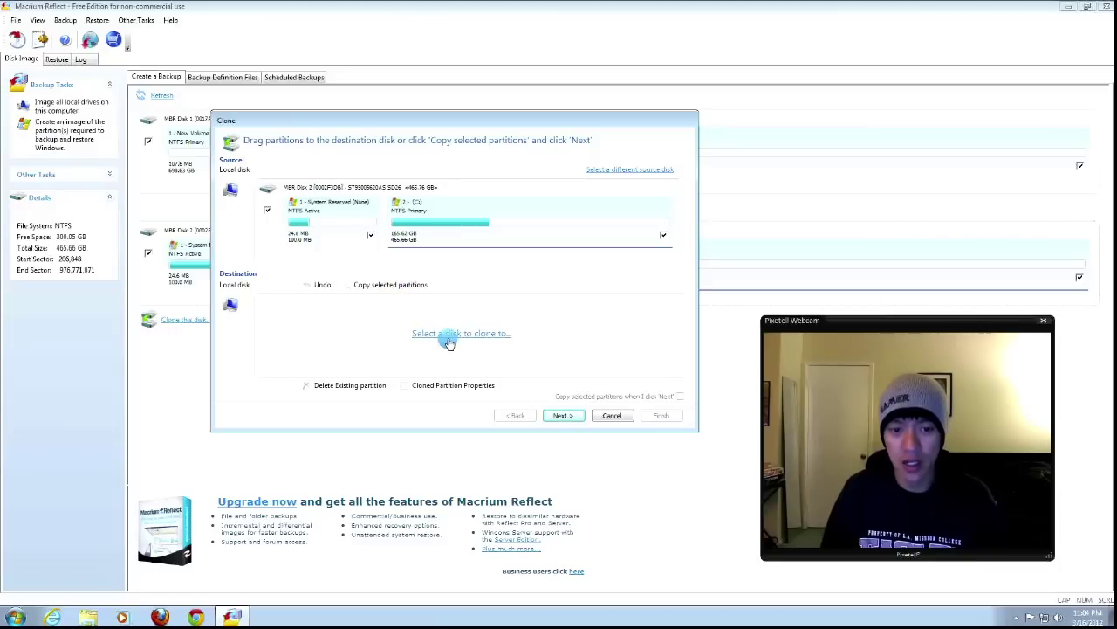
{"action": "left_click", "coordinate": [501, 335]}
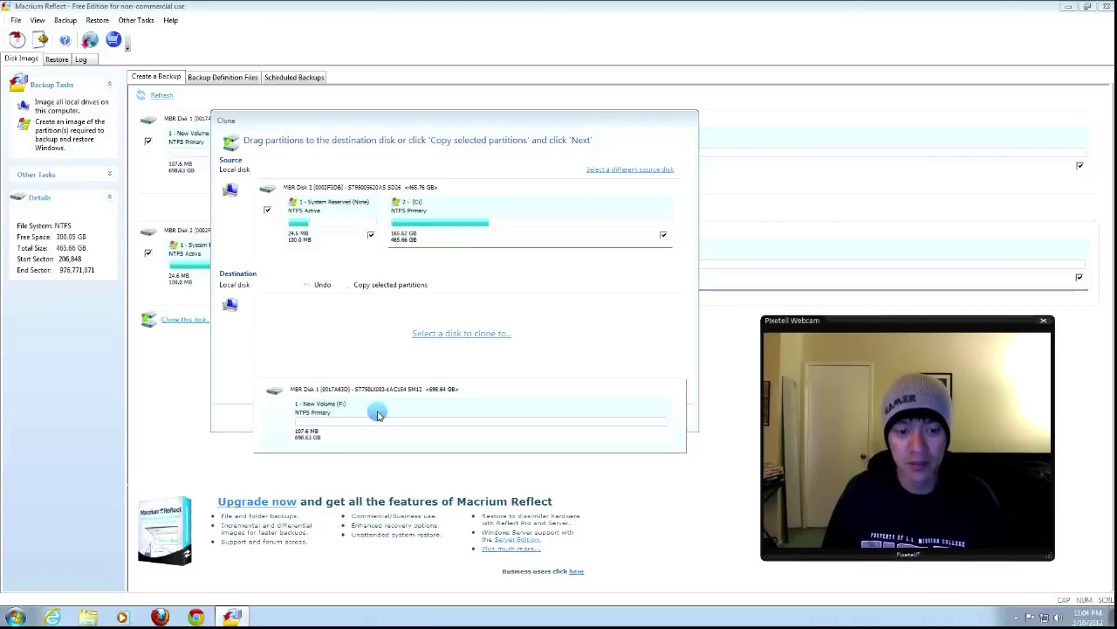
{"action": "left_click", "coordinate": [377, 414]}
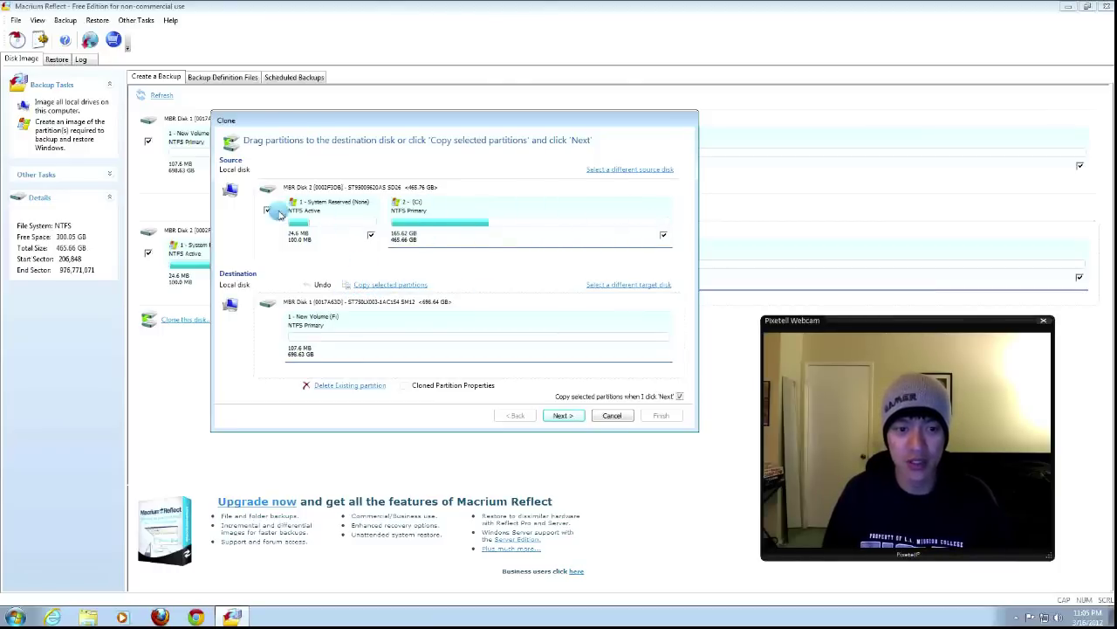
{"action": "left_click", "coordinate": [397, 288]}
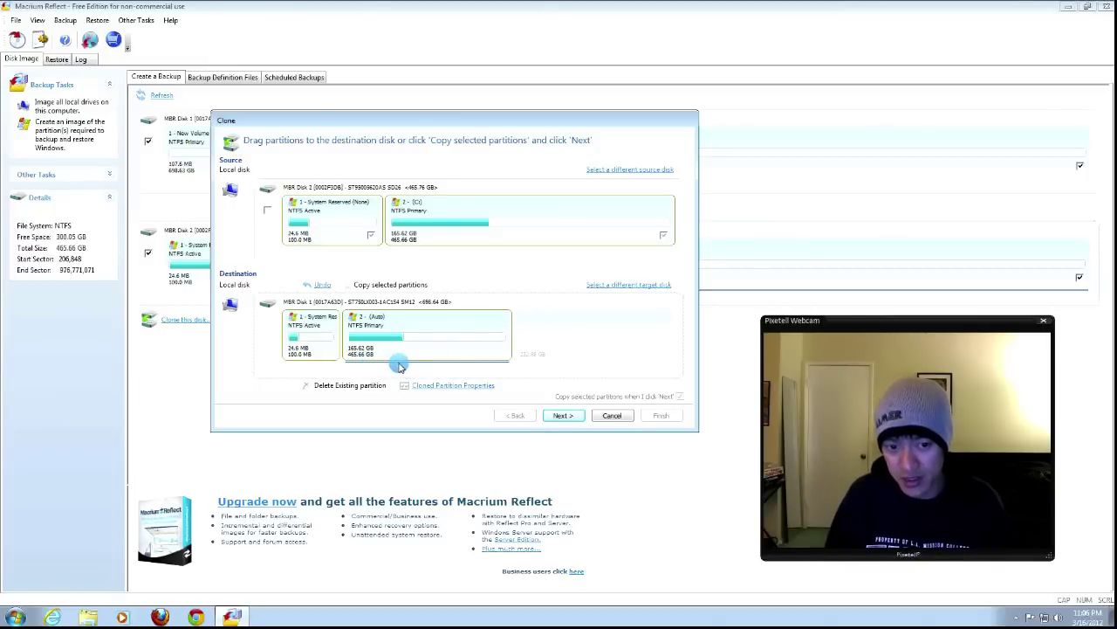
Extend the cloned second partition to 698.54 GB so it fills the destination disk, and continue with the clone.
{"action": "left_click", "coordinate": [432, 386]}
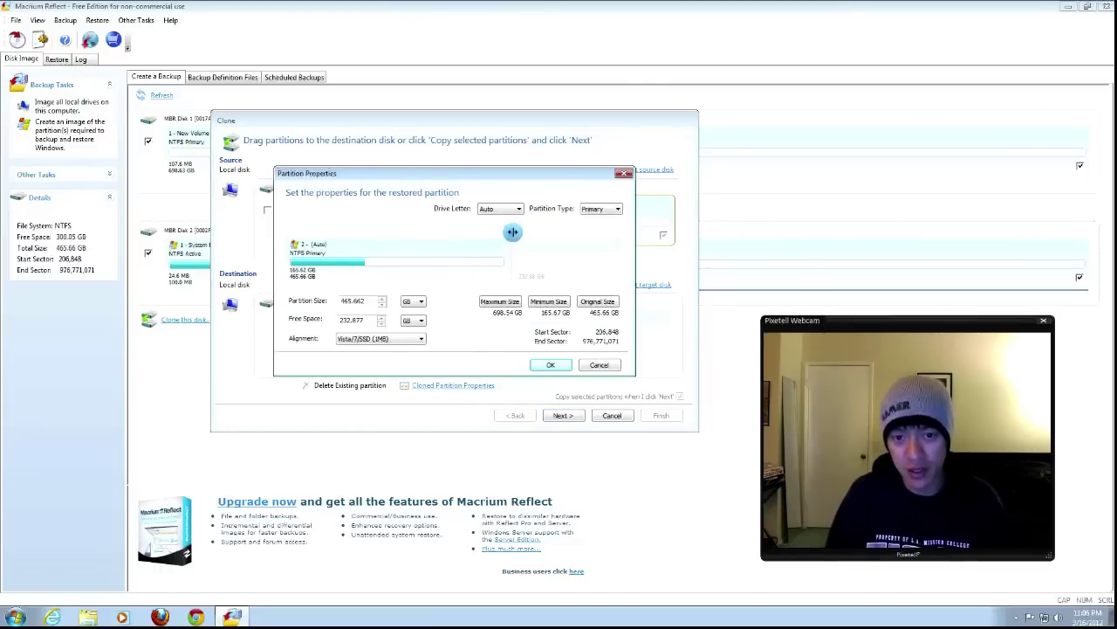
{"action": "left_click_drag", "start_coordinate": [515, 231], "coordinate": [633, 237]}
{"action": "left_click", "coordinate": [549, 364]}
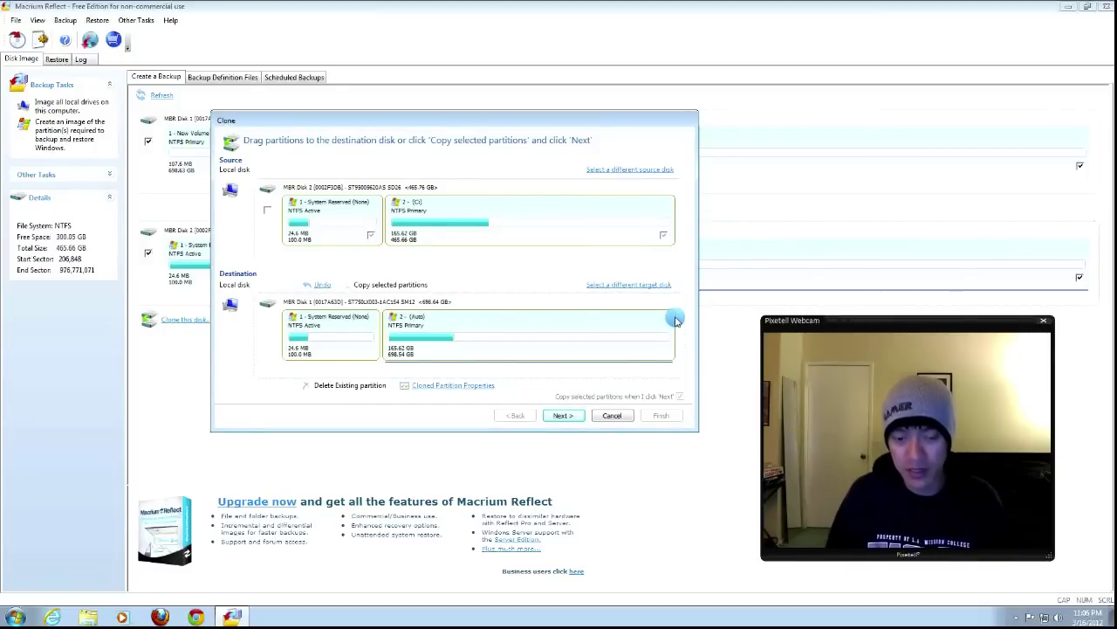
{"action": "left_click", "coordinate": [561, 416]}
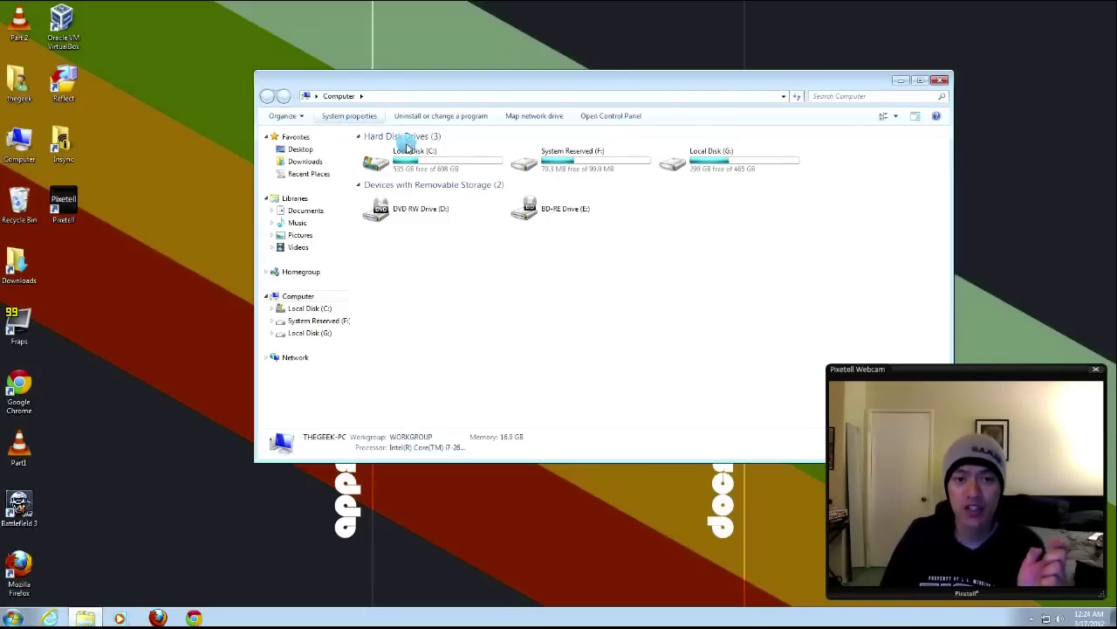
Examine the sizes and free space of Local Disk (C:), System Reserved (F:) and Local Disk (G:) in the Computer window.
{"action": "mouse_move", "coordinate": [465, 168]}
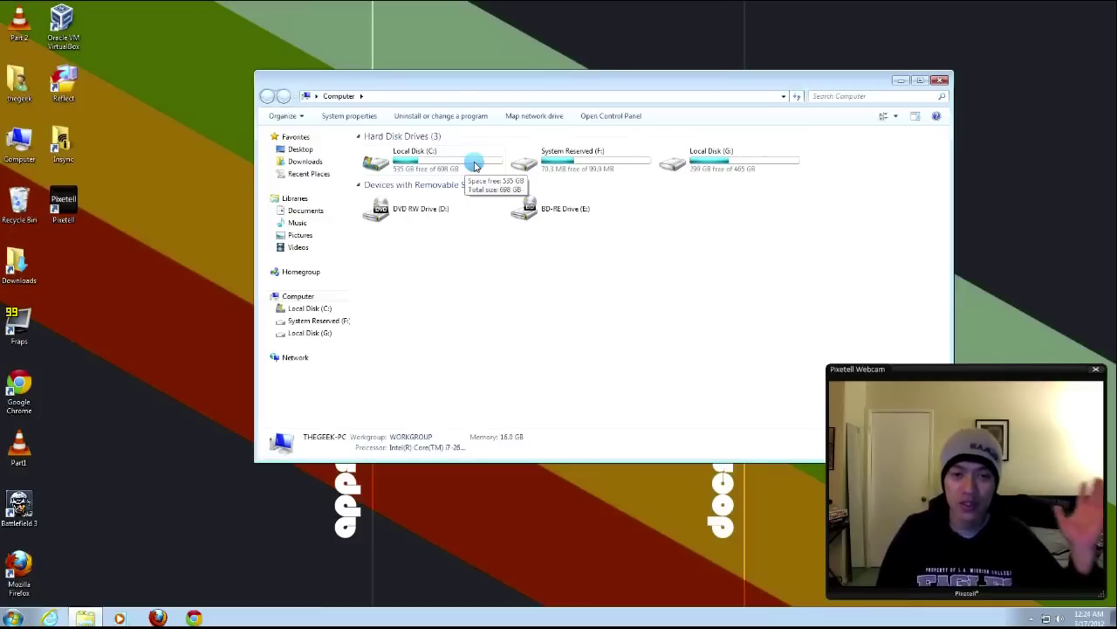
{"action": "left_click", "coordinate": [419, 163]}
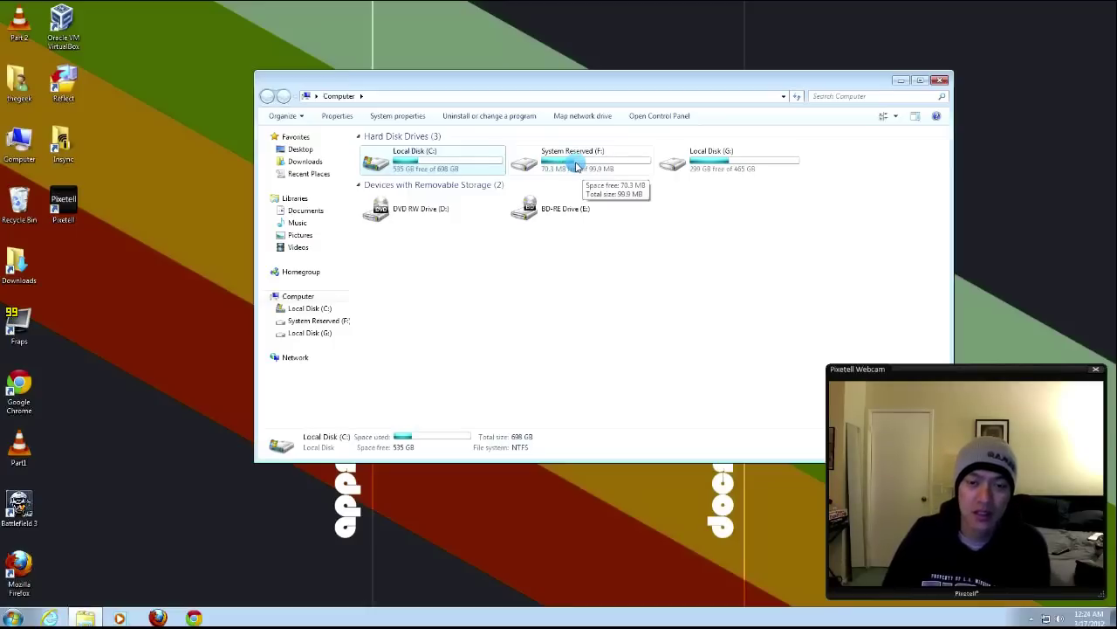
{"action": "left_click", "coordinate": [648, 166]}
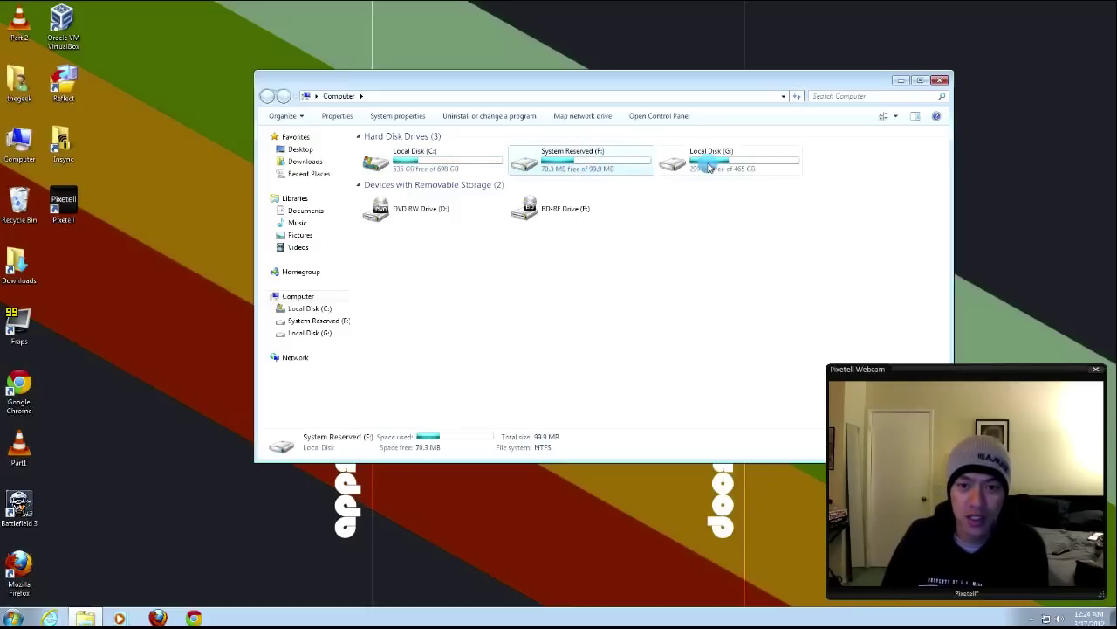
{"action": "left_click", "coordinate": [703, 160]}
{"action": "left_click", "coordinate": [610, 159]}
{"action": "left_click", "coordinate": [699, 161]}
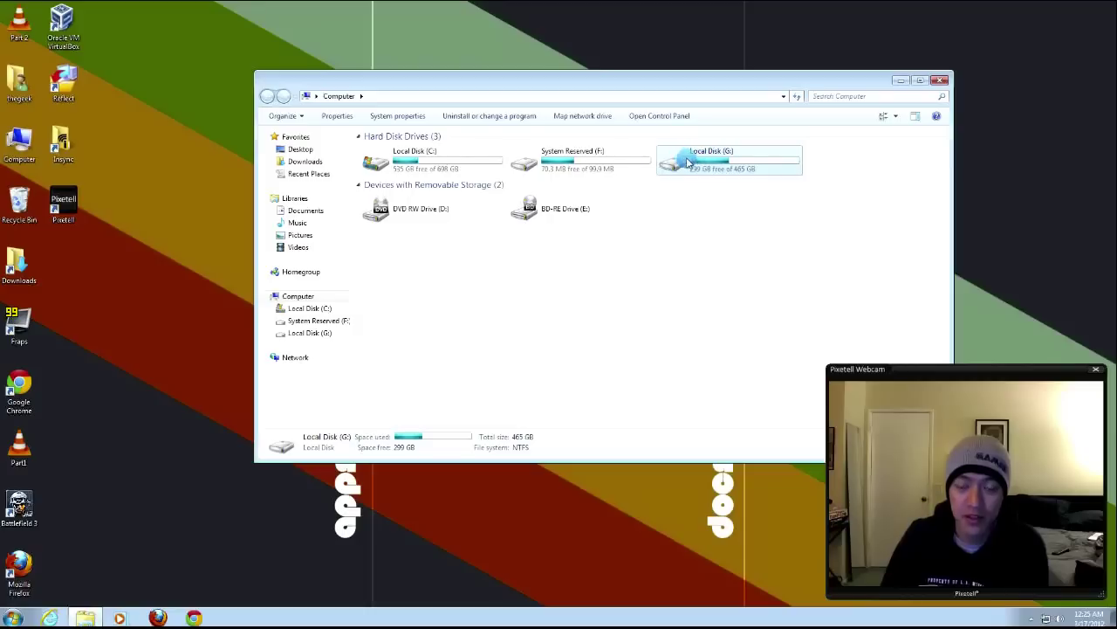
{"action": "left_click", "coordinate": [646, 166]}
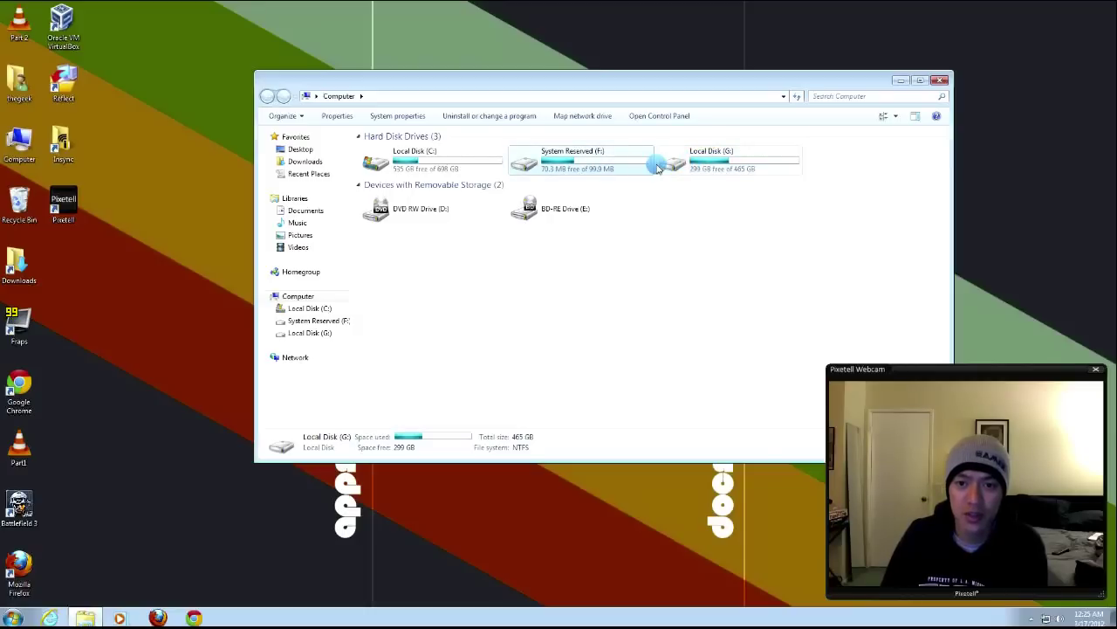
{"action": "left_click", "coordinate": [423, 161]}
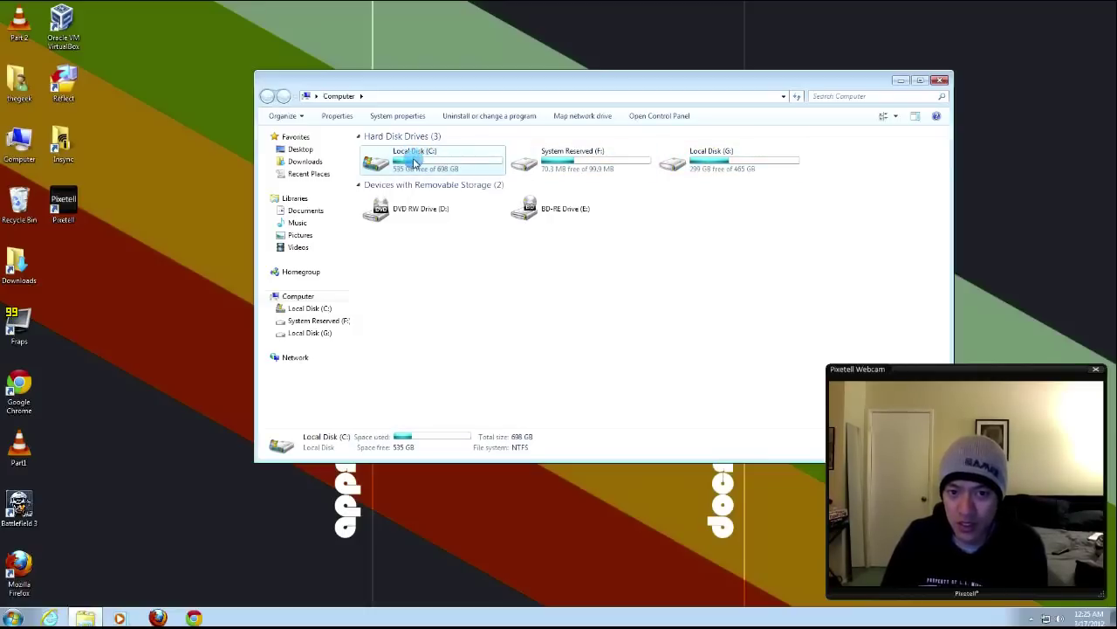
{"action": "mouse_move", "coordinate": [416, 163]}
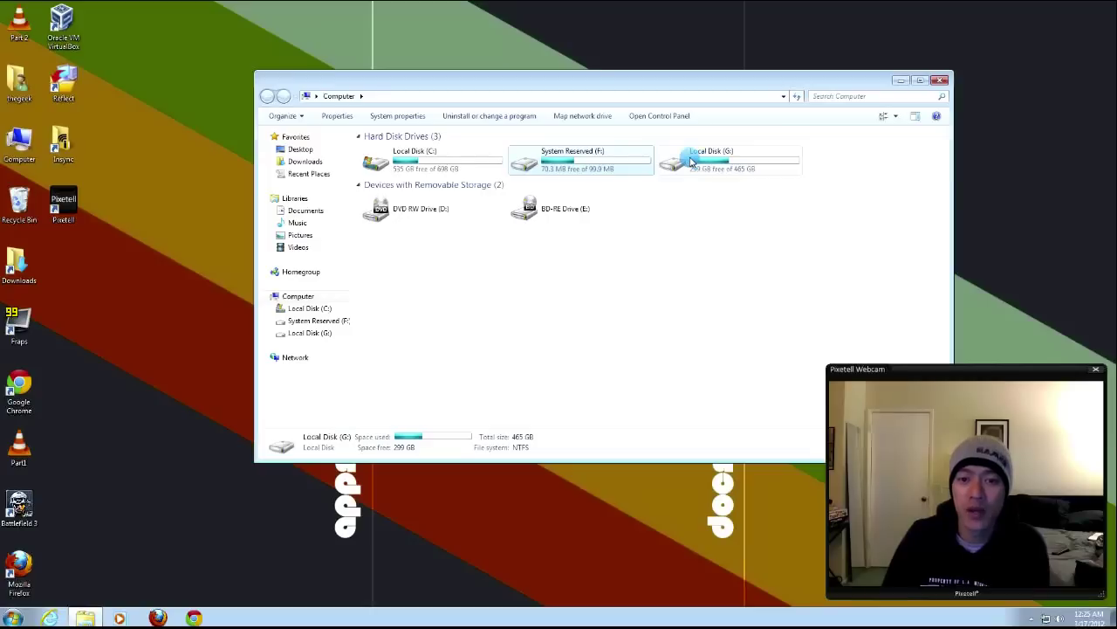
Launch Computer Management and show Disk Management.
{"action": "left_click", "coordinate": [13, 617]}
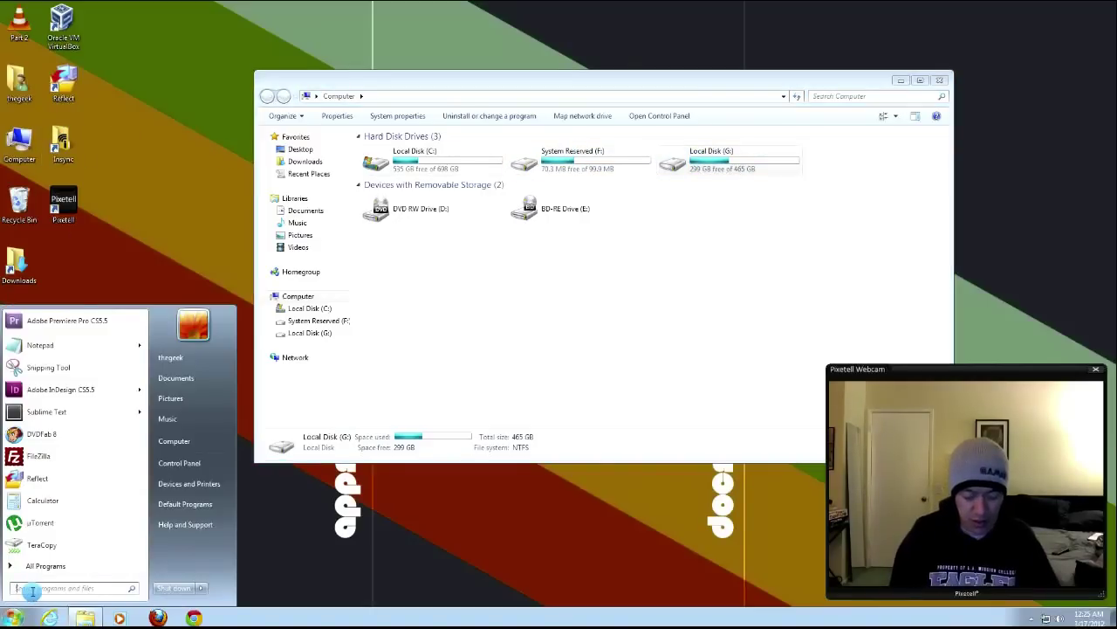
{"action": "type", "text": "computer"}
{"action": "key", "text": "Return"}
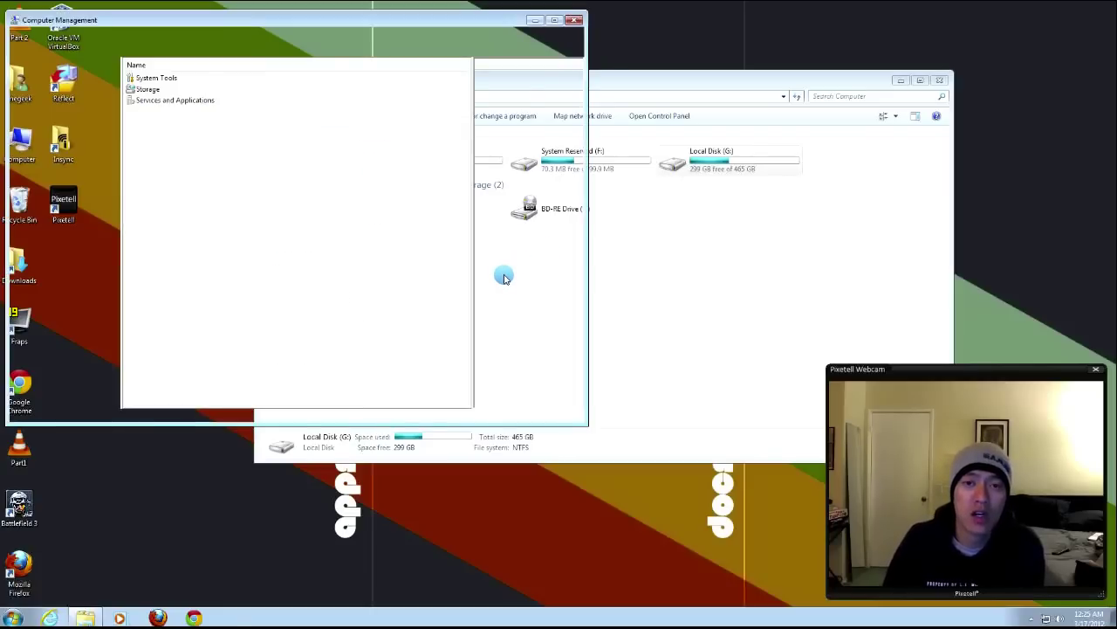
{"action": "left_click_drag", "start_coordinate": [419, 25], "coordinate": [677, 48]}
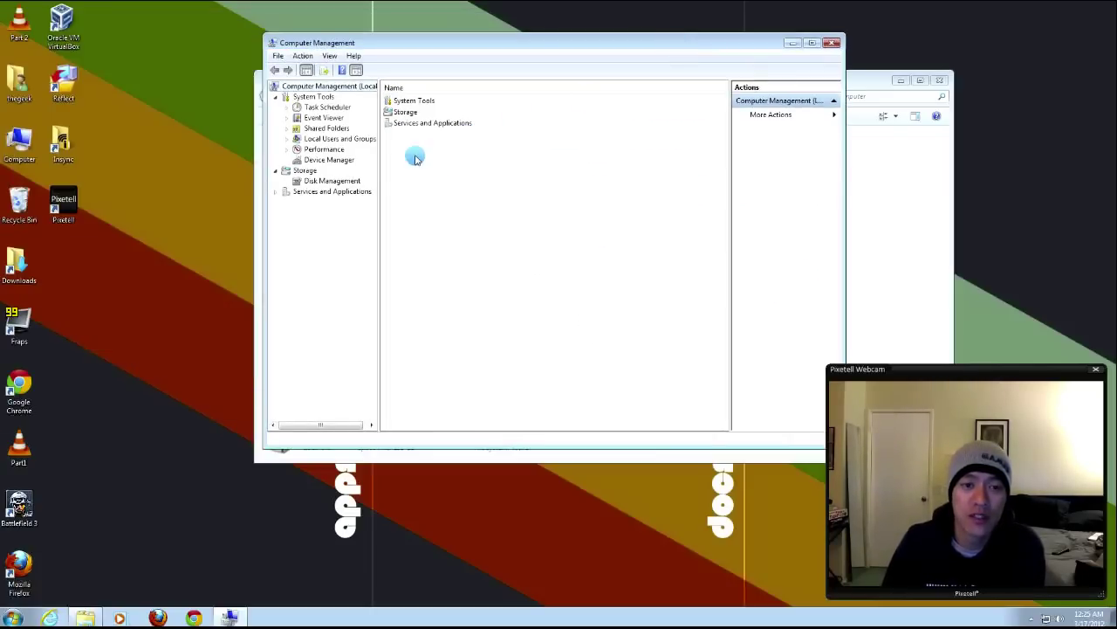
{"action": "left_click", "coordinate": [324, 180]}
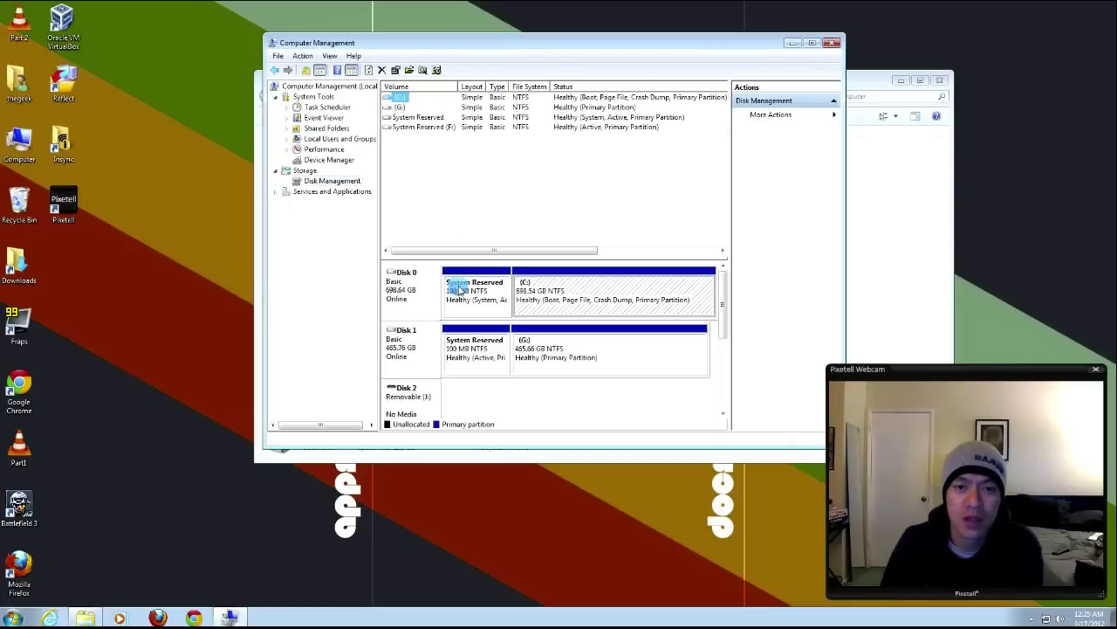
Delete the System Reserved and G: volumes from Disk 1, the old 465.76 GB drive.
{"action": "right_click", "coordinate": [473, 346]}
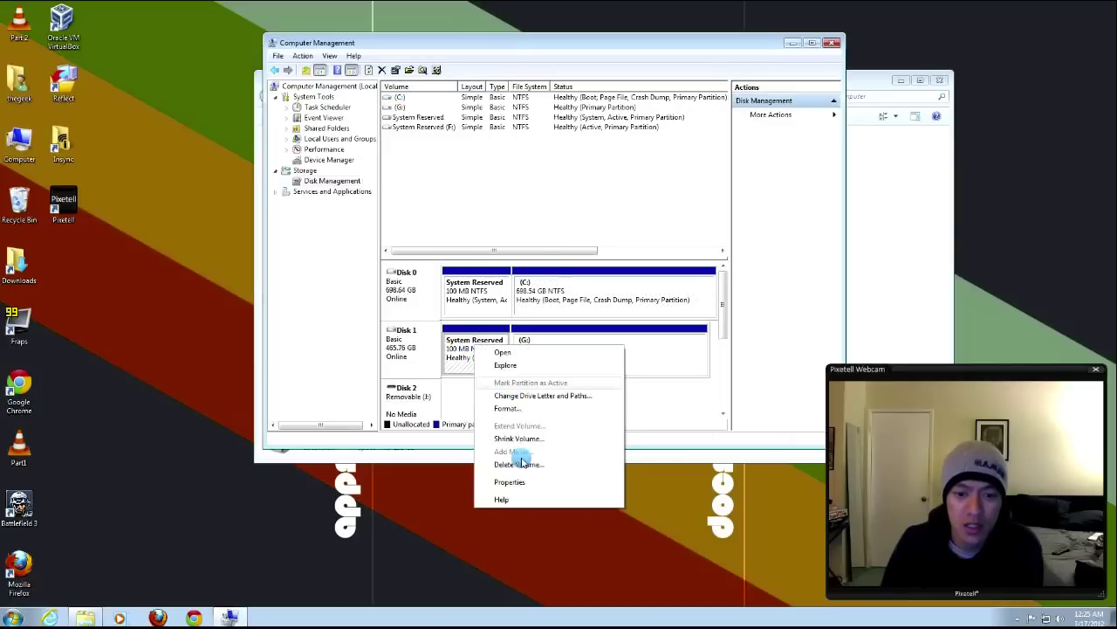
{"action": "left_click", "coordinate": [522, 464]}
{"action": "left_click", "coordinate": [617, 352]}
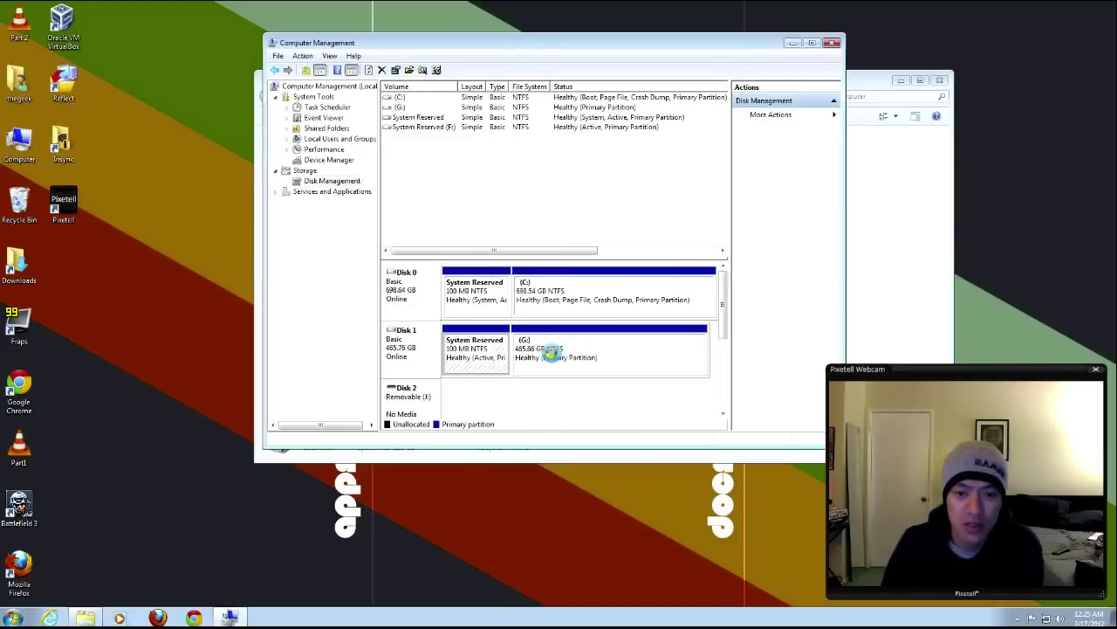
{"action": "right_click", "coordinate": [552, 356]}
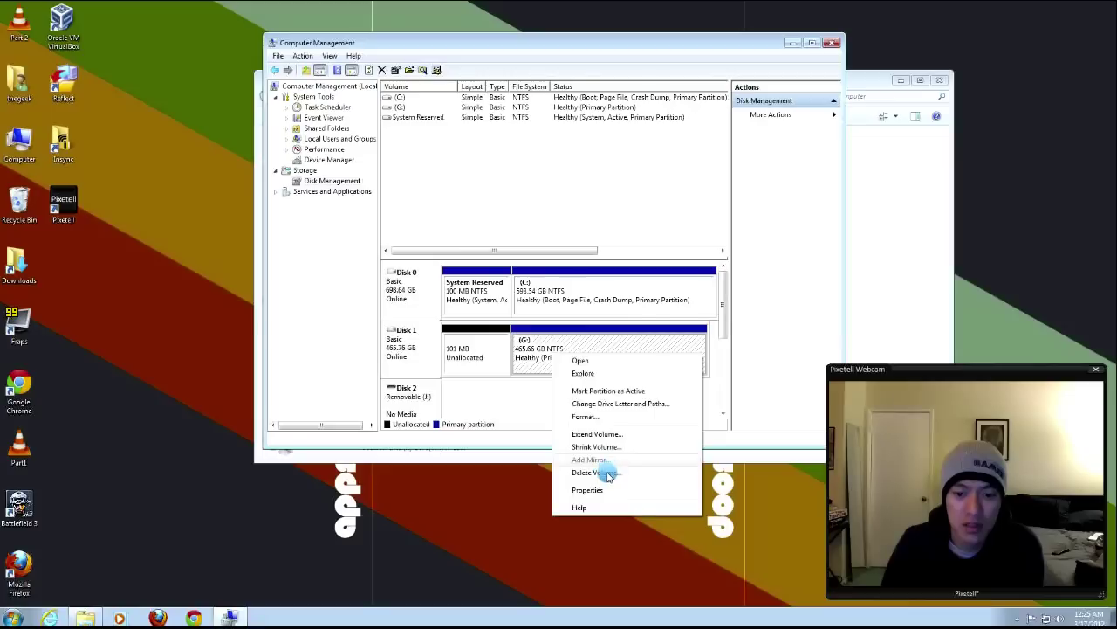
{"action": "left_click", "coordinate": [607, 472]}
{"action": "key", "text": "Return"}
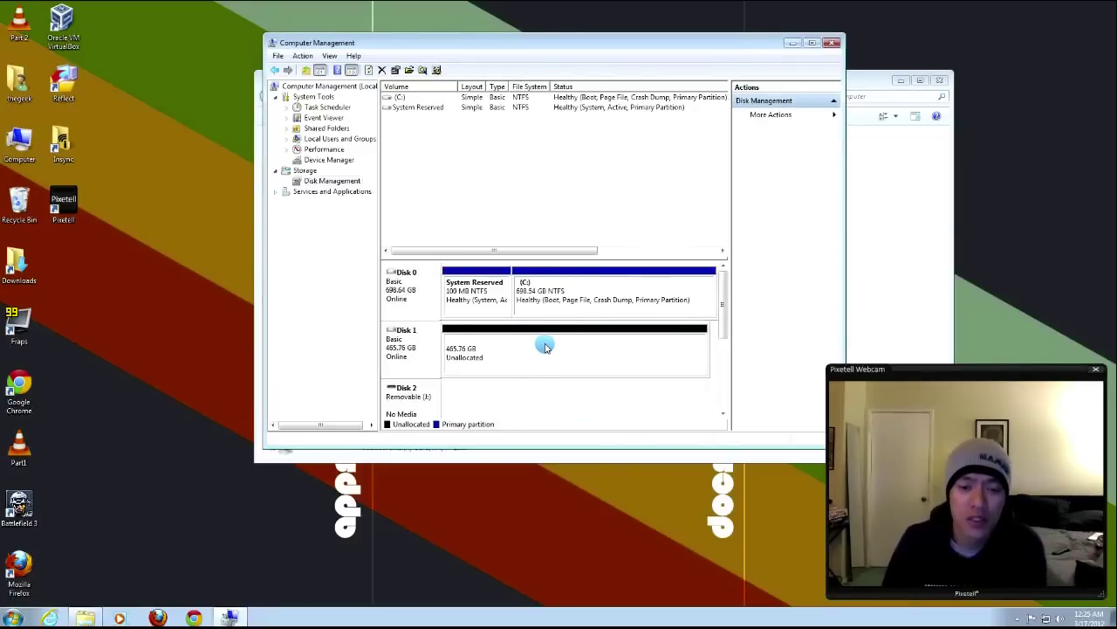
Create a simple volume across Disk 1's full unallocated space with drive letter F and NTFS quick format, and dismiss the AutoPlay window.
{"action": "right_click", "coordinate": [546, 346]}
{"action": "left_click", "coordinate": [569, 352]}
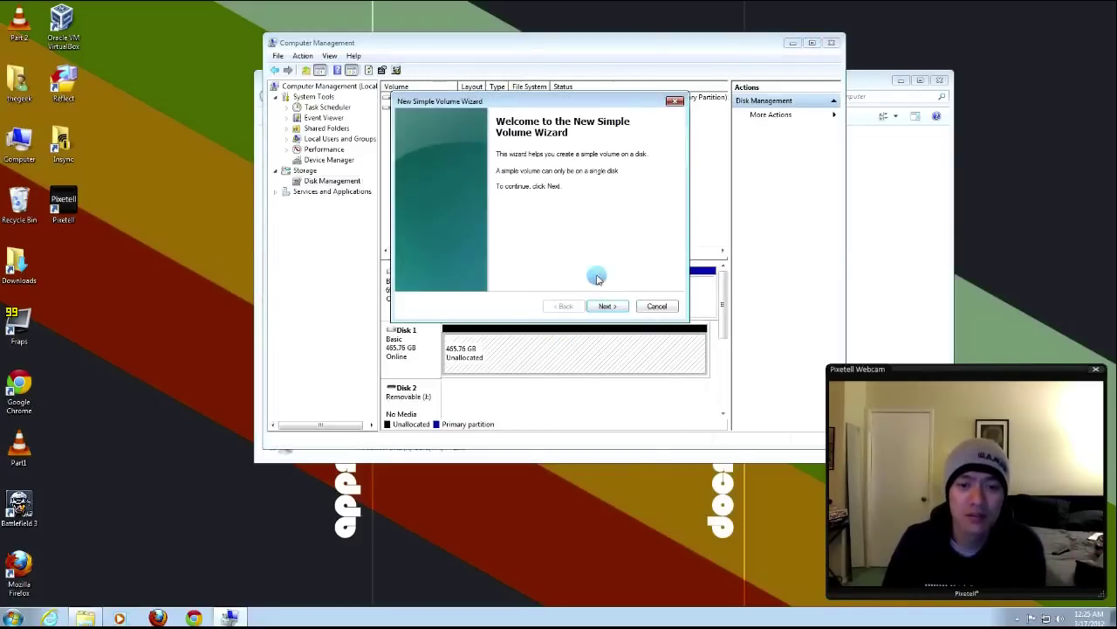
{"action": "left_click", "coordinate": [609, 305]}
{"action": "left_click", "coordinate": [609, 306]}
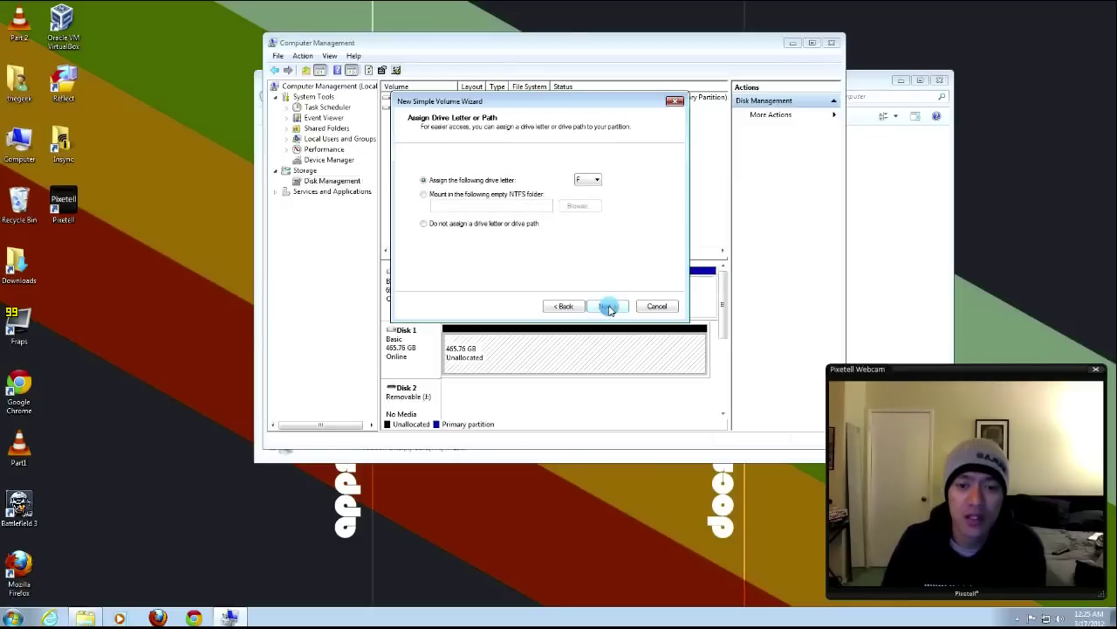
{"action": "left_click", "coordinate": [608, 306]}
{"action": "left_click", "coordinate": [609, 306]}
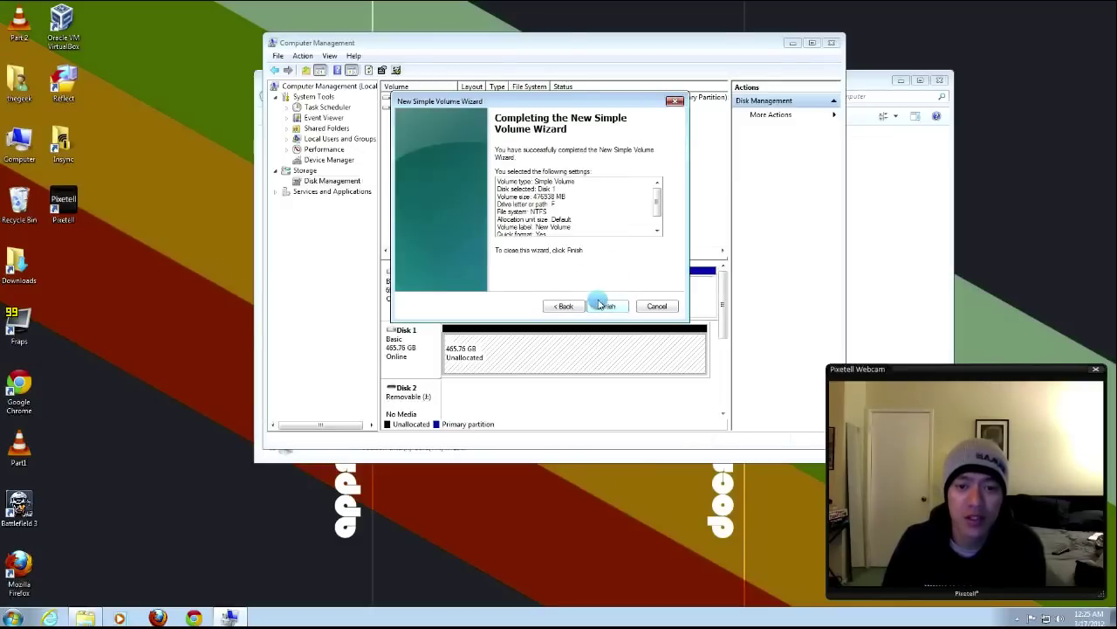
{"action": "left_click", "coordinate": [605, 306]}
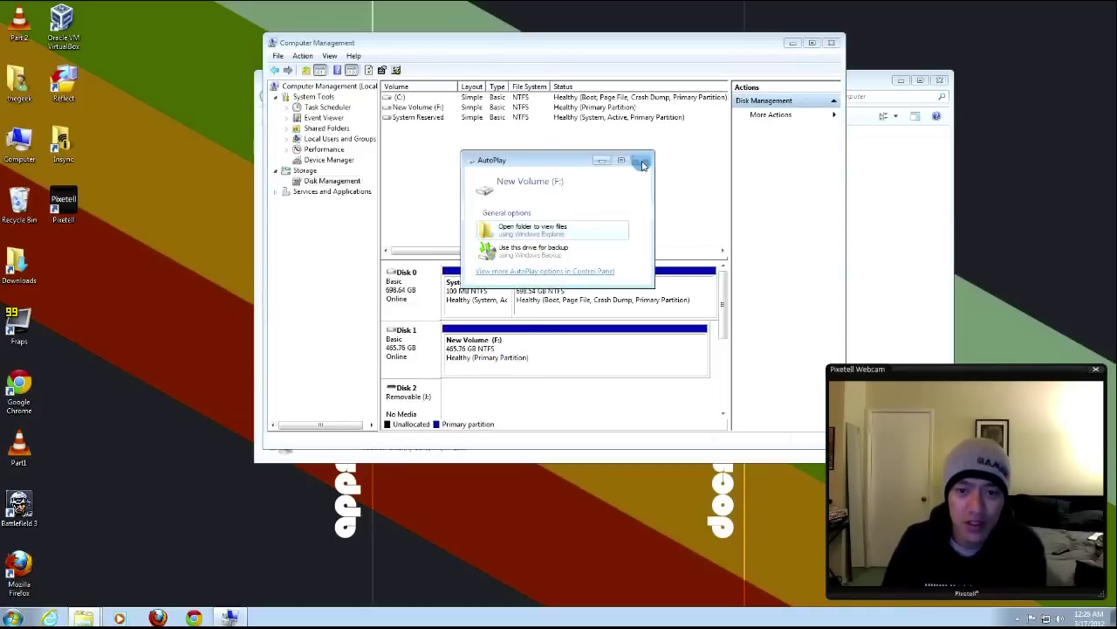
{"action": "left_click", "coordinate": [807, 81]}
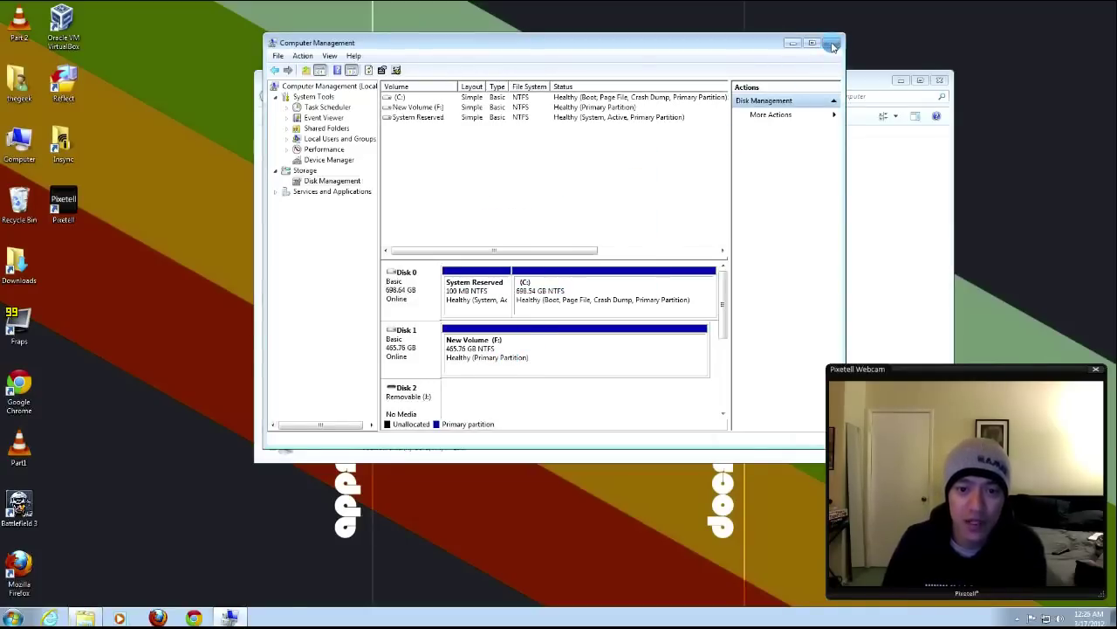
Close Computer Management, open Macrium Reflect to check the disk list, and minimize it.
{"action": "left_click", "coordinate": [834, 46]}
{"action": "left_click", "coordinate": [568, 166]}
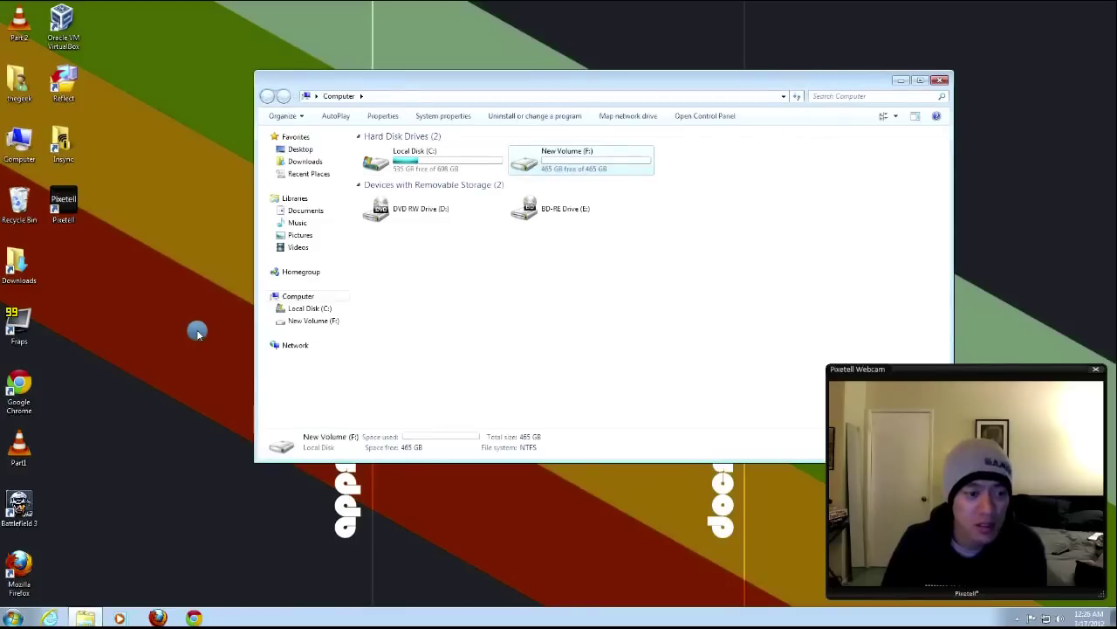
{"action": "double_click", "coordinate": [68, 87]}
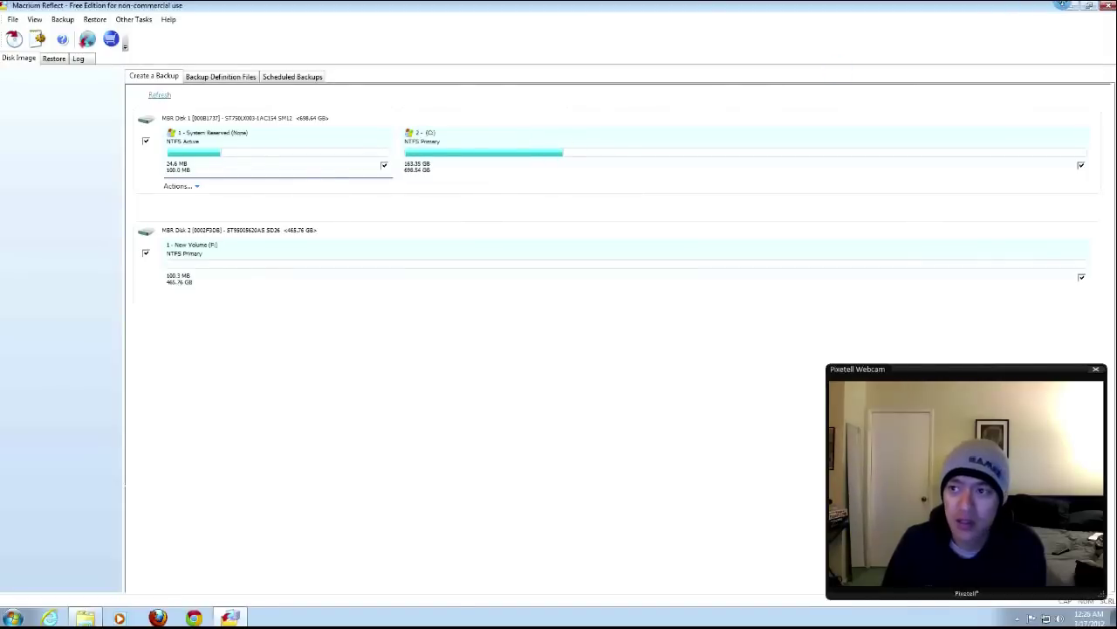
{"action": "left_click", "coordinate": [1069, 5]}
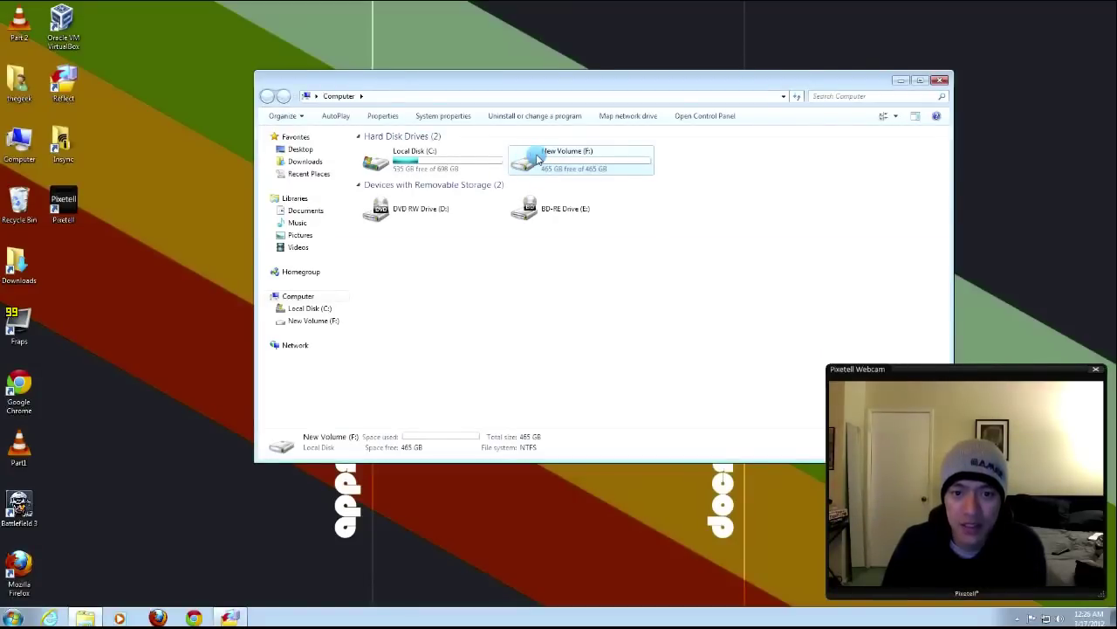
Rename the F: volume to "500GB Storage".
{"action": "right_click", "coordinate": [538, 158]}
{"action": "left_click", "coordinate": [579, 426]}
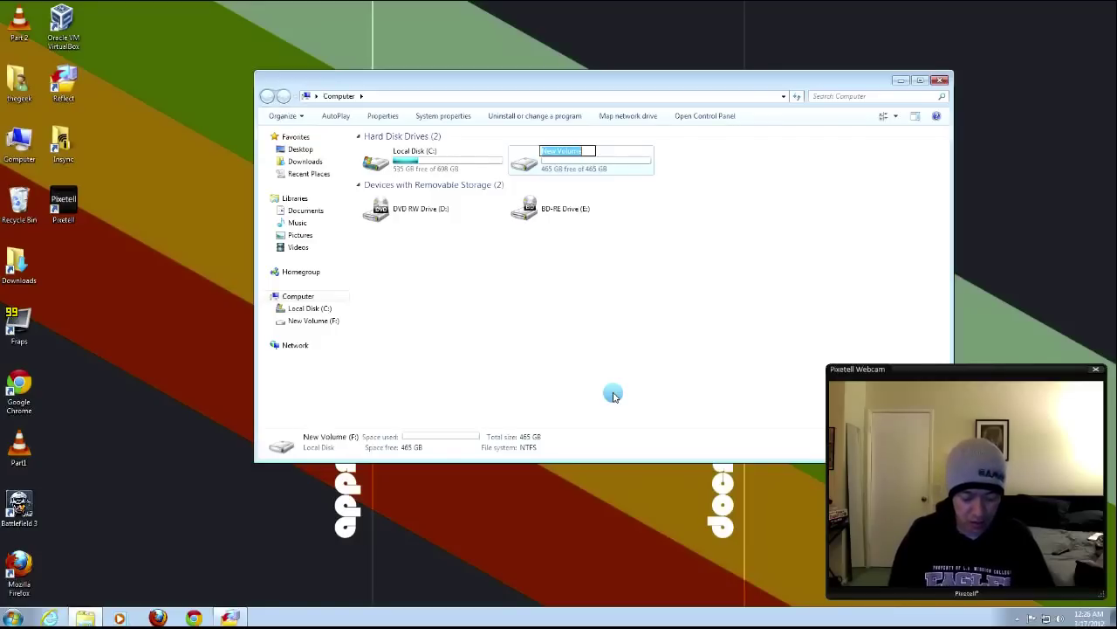
{"action": "type", "text": "500GB"}
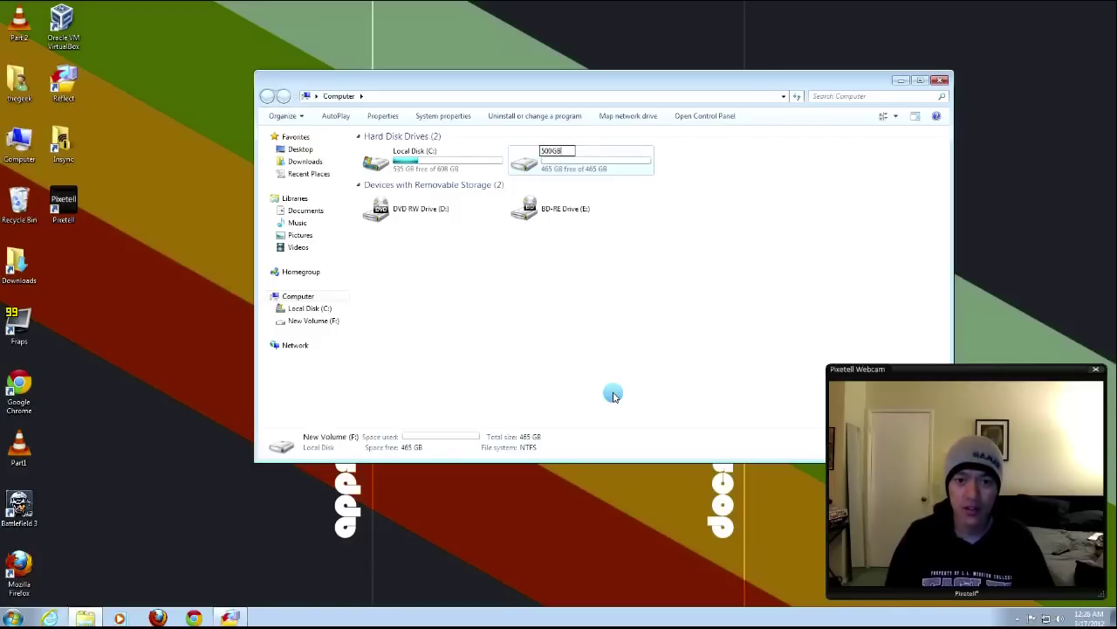
{"action": "type", "text": " Storage"}
{"action": "key", "text": "Return"}
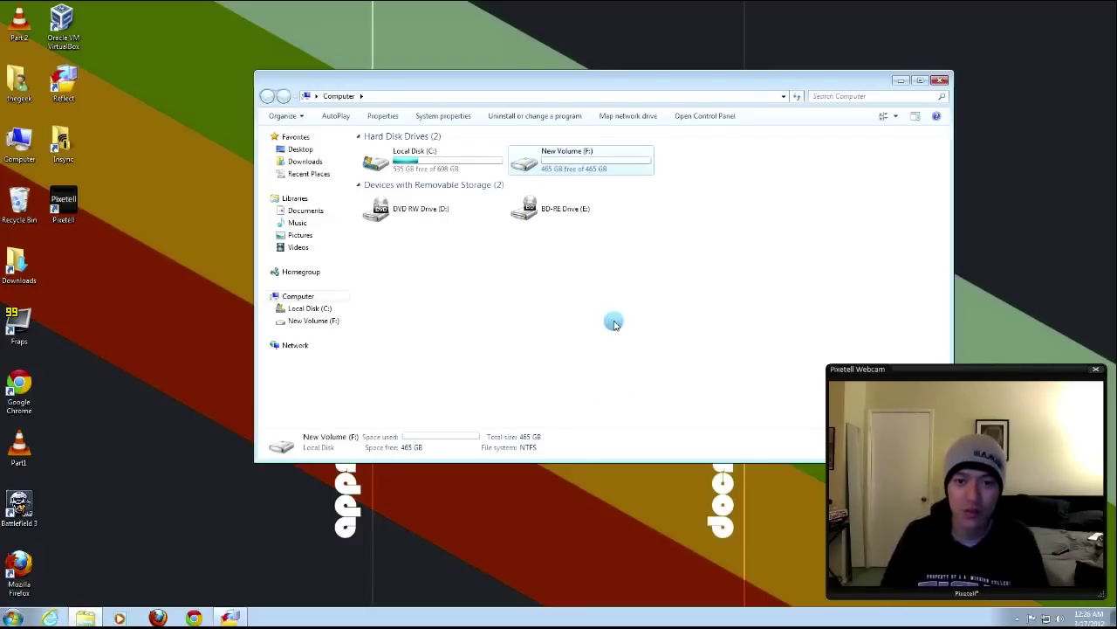
Close and reopen Macrium Reflect to reload its disk list, declining to create rescue media.
{"action": "left_click", "coordinate": [233, 617]}
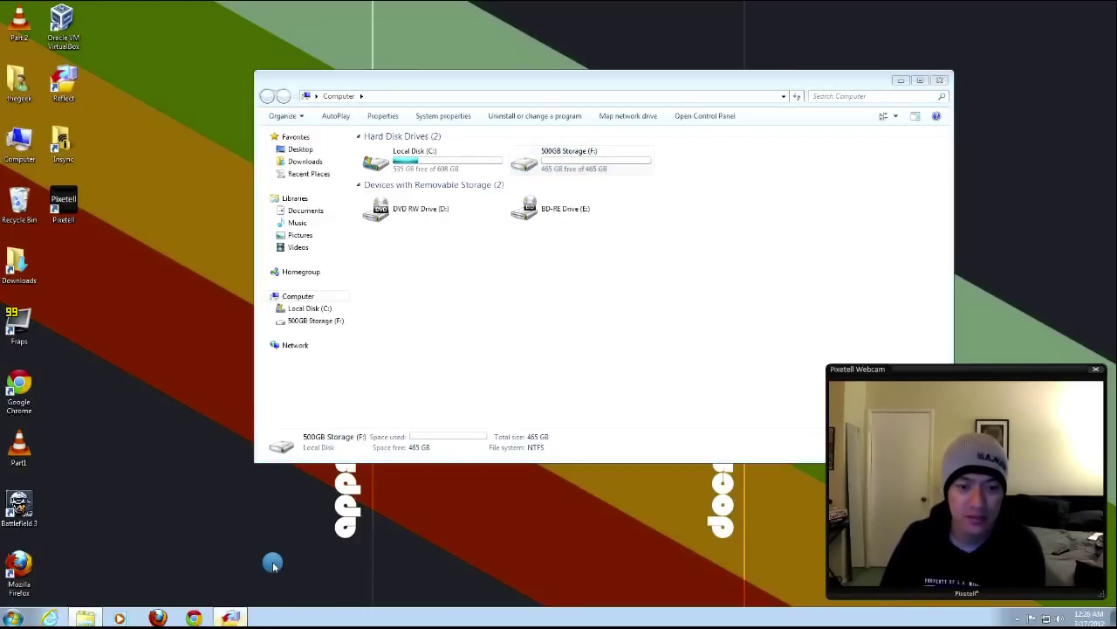
{"action": "left_click", "coordinate": [367, 281]}
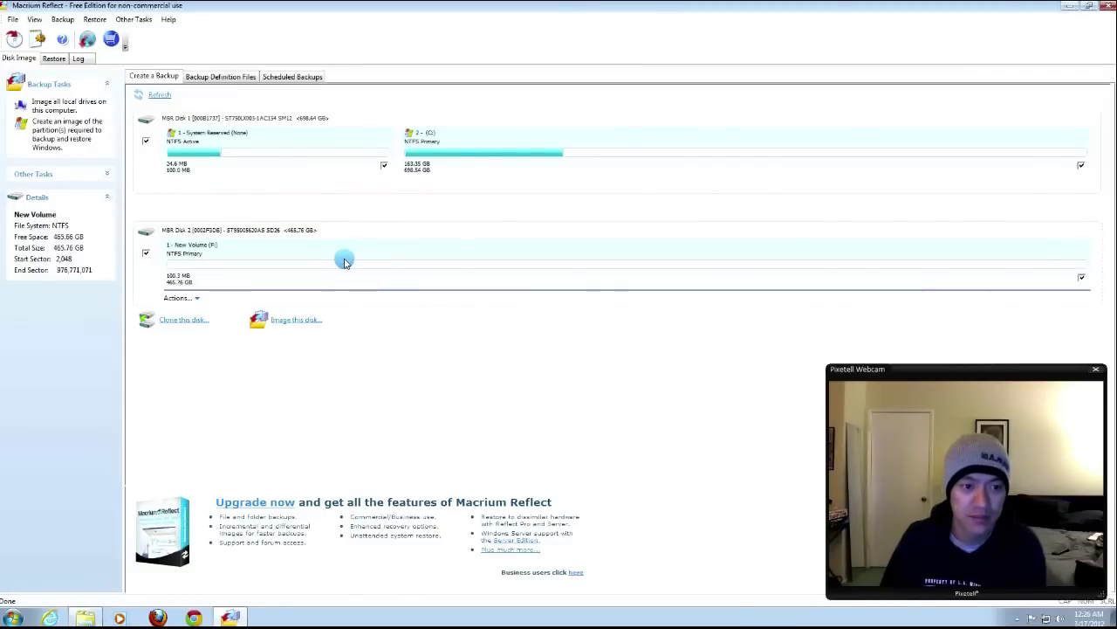
{"action": "left_click", "coordinate": [1111, 5]}
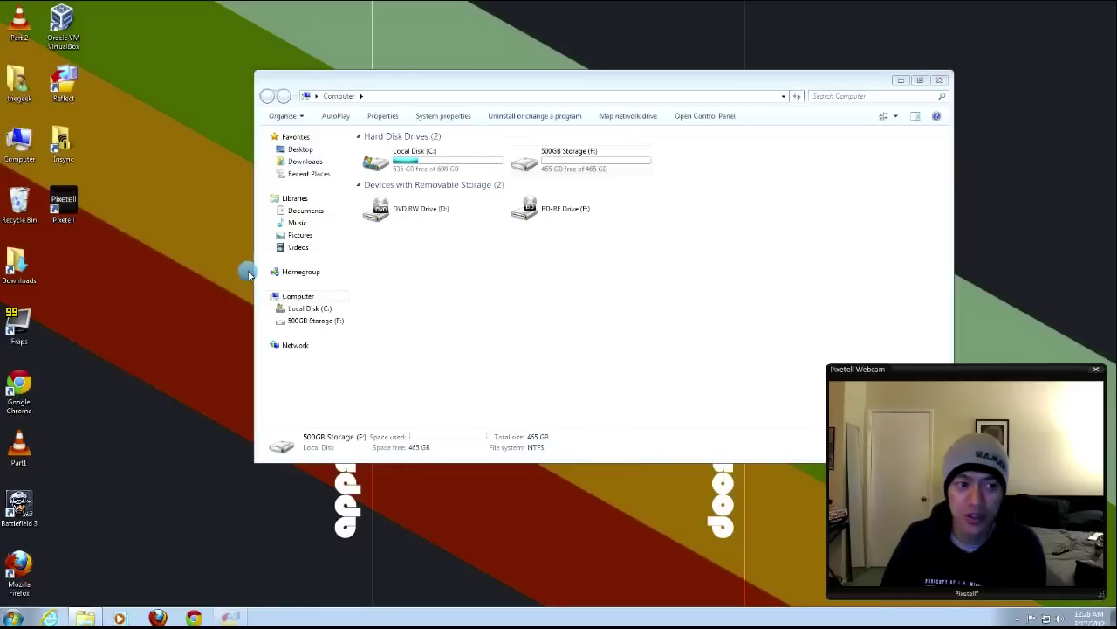
{"action": "left_click", "coordinate": [581, 201]}
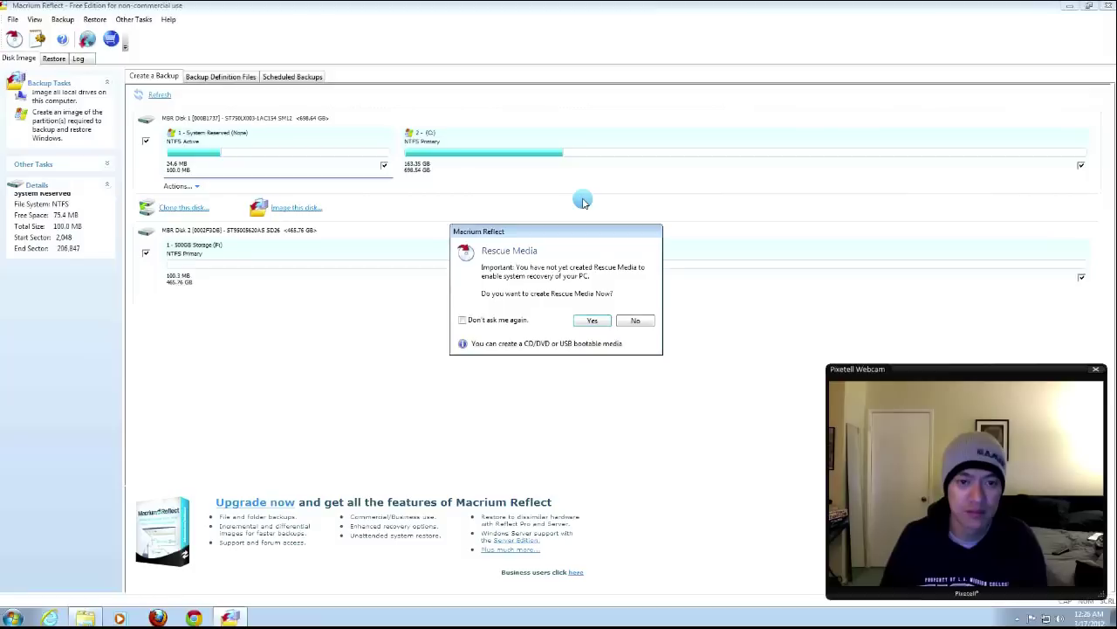
{"action": "left_click", "coordinate": [635, 322]}
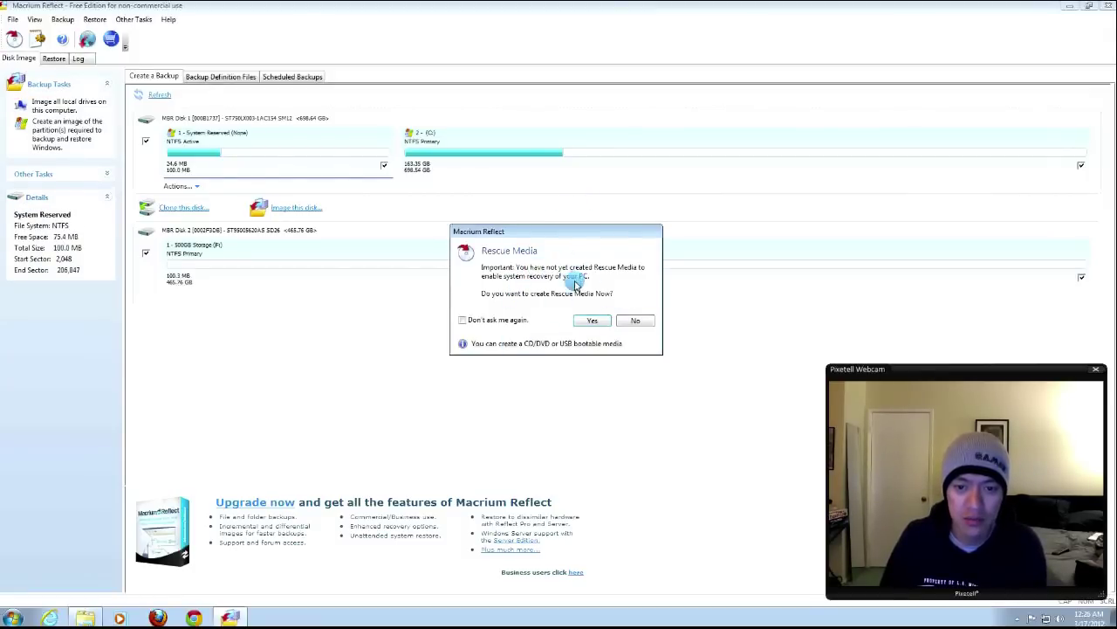
{"action": "left_click", "coordinate": [635, 320]}
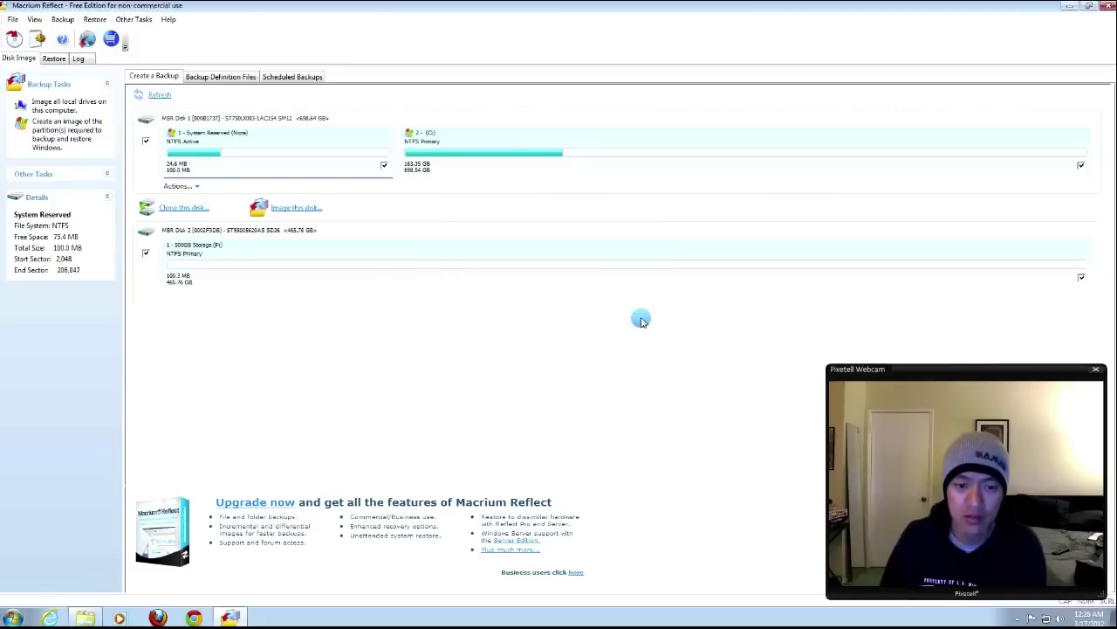
Start an image of the 698.64 GB disk holding System Reserved and C:, with the 500GB Storage (F:) drive as the destination folder.
{"action": "left_click", "coordinate": [278, 266]}
{"action": "left_click", "coordinate": [271, 133]}
{"action": "left_click", "coordinate": [478, 150]}
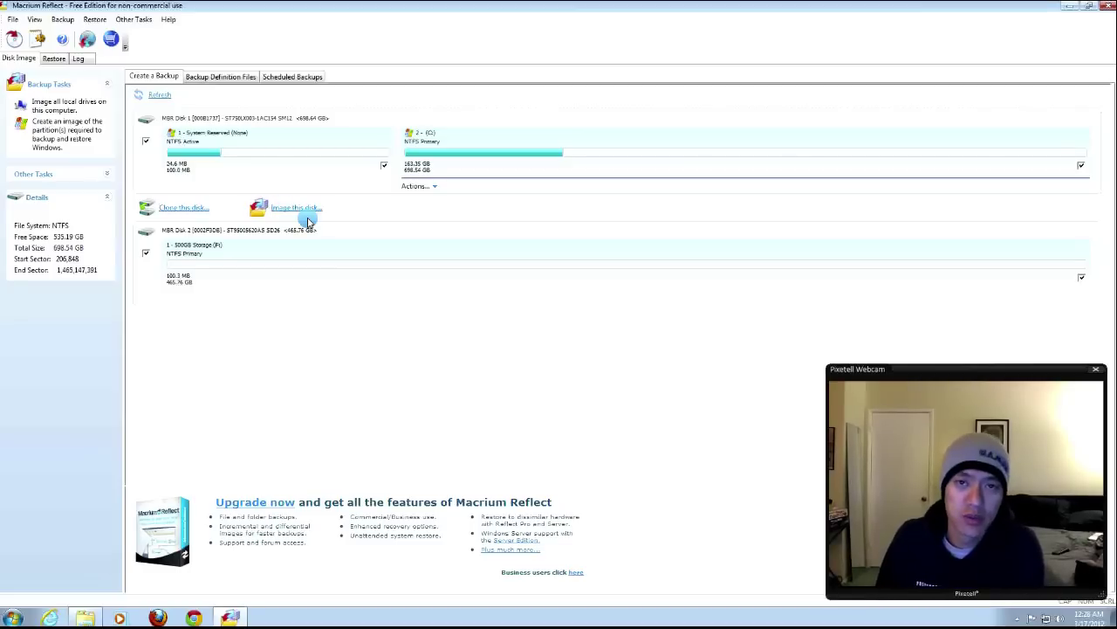
{"action": "left_click", "coordinate": [305, 210]}
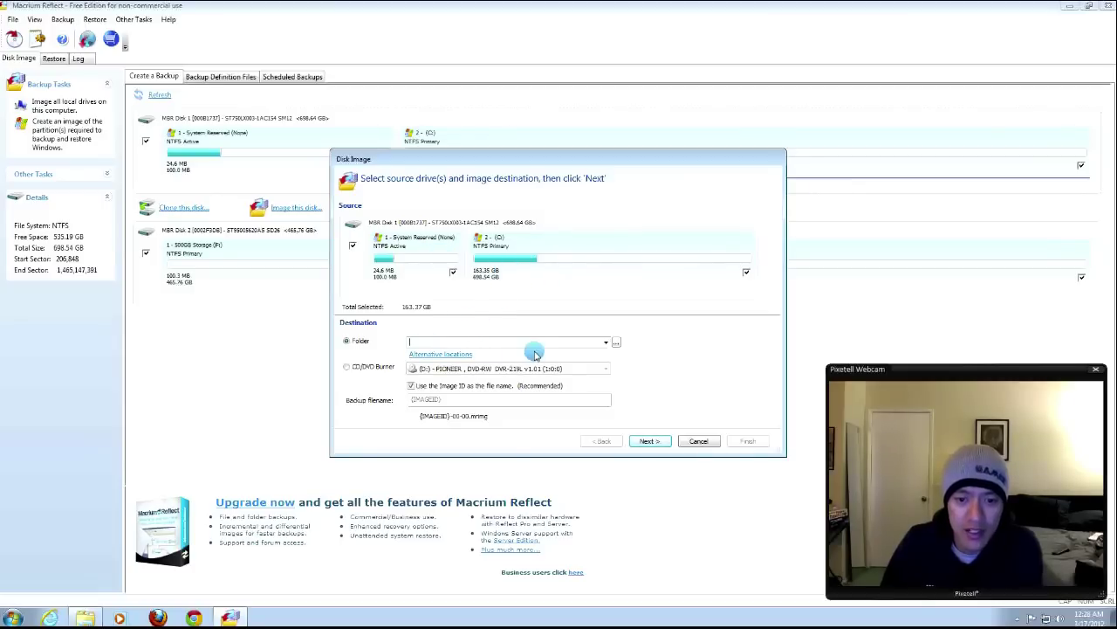
{"action": "left_click", "coordinate": [616, 345]}
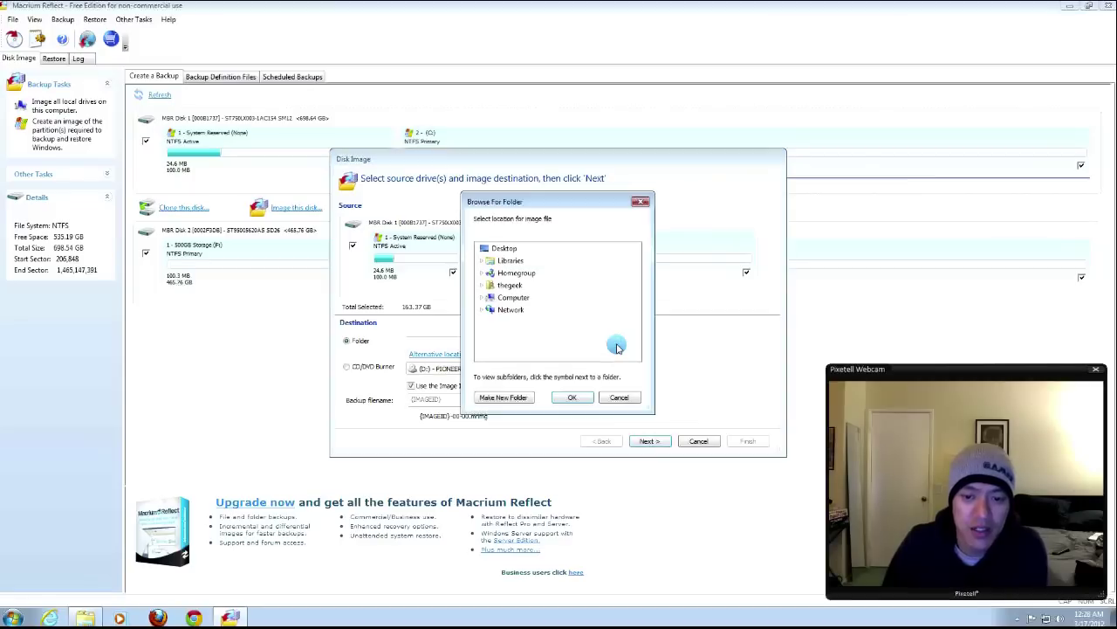
{"action": "left_click", "coordinate": [481, 297]}
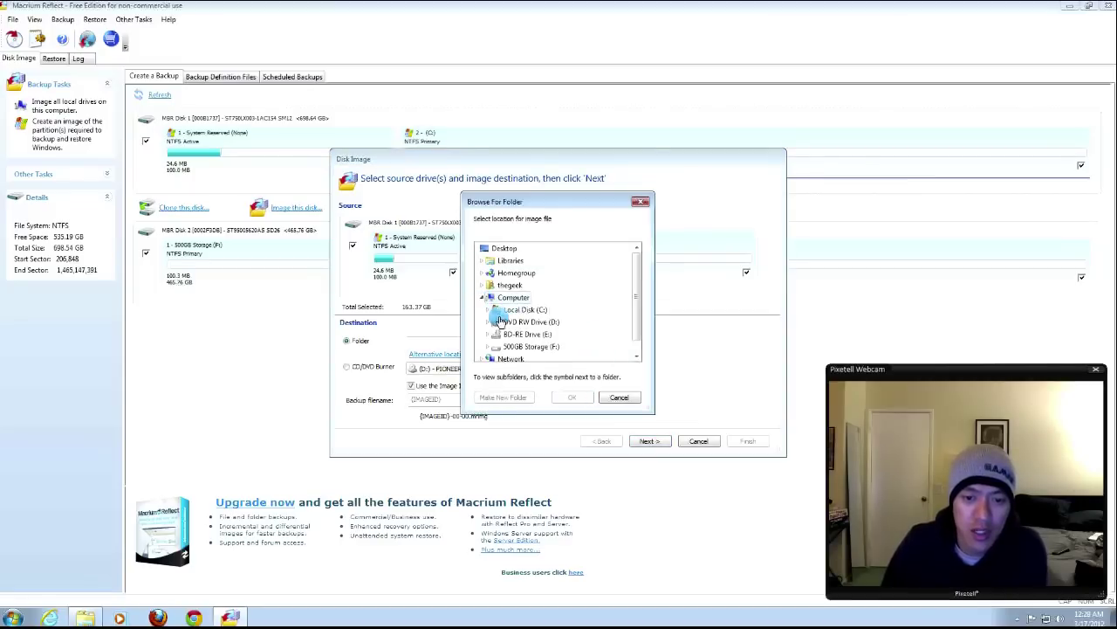
{"action": "left_click", "coordinate": [539, 348]}
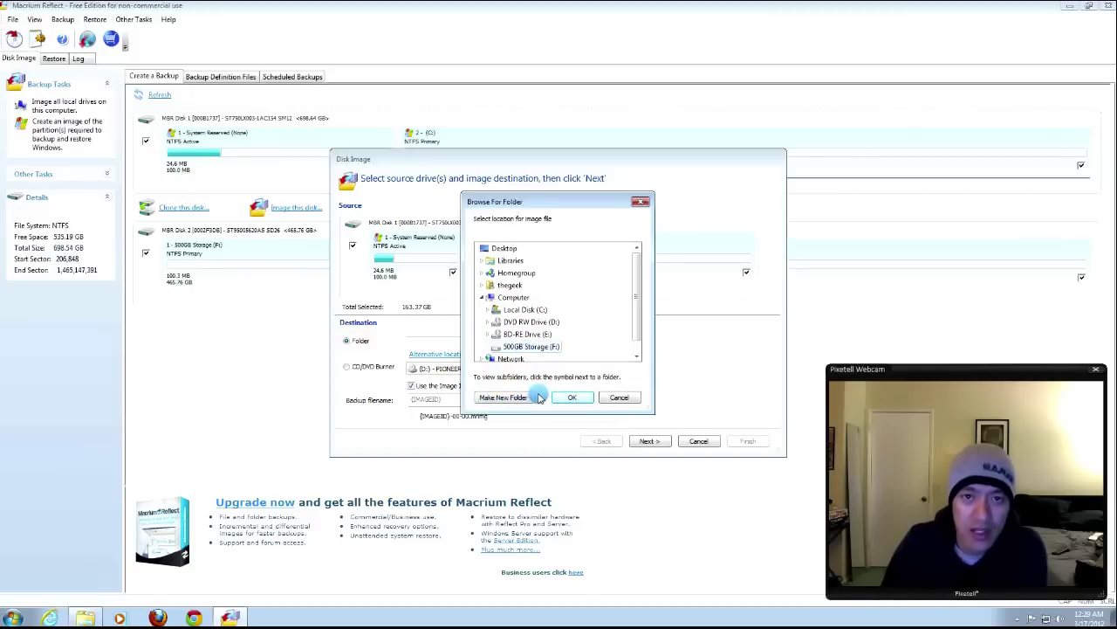
{"action": "left_click", "coordinate": [572, 398]}
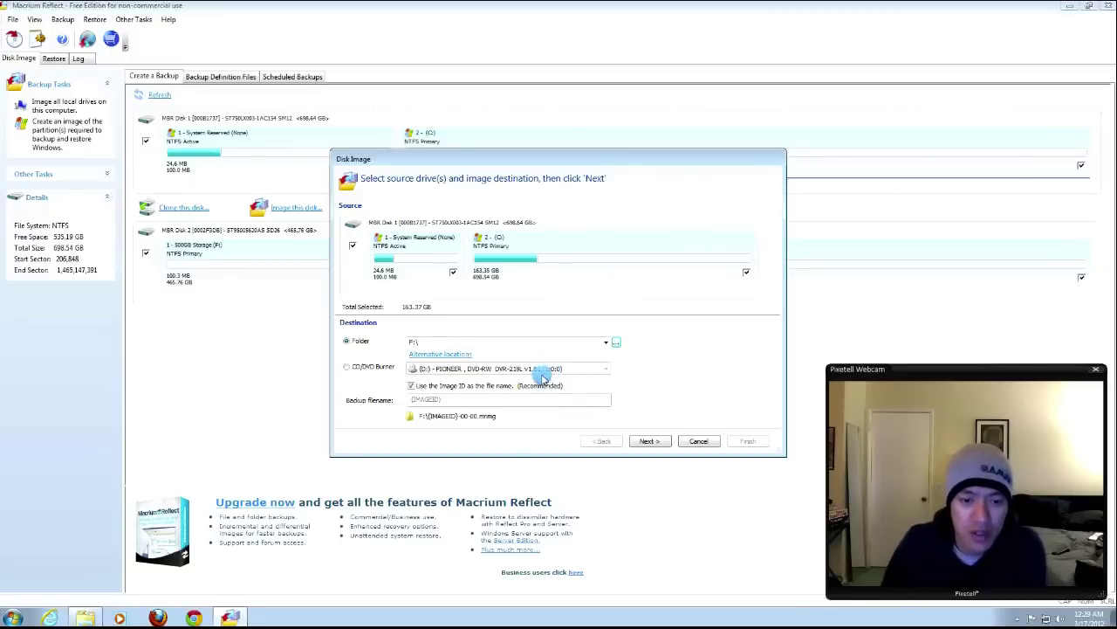
Check the CD/DVD burner and alternative location options, return the destination to folder F:\, and continue to the imaging summary.
{"action": "left_click", "coordinate": [387, 371]}
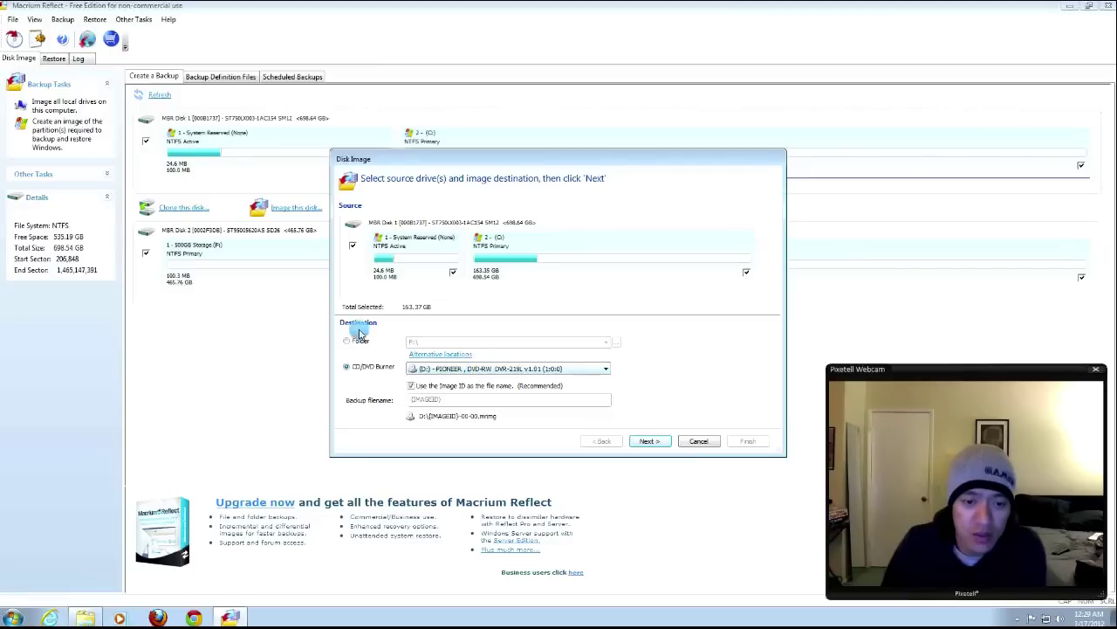
{"action": "left_click", "coordinate": [347, 342]}
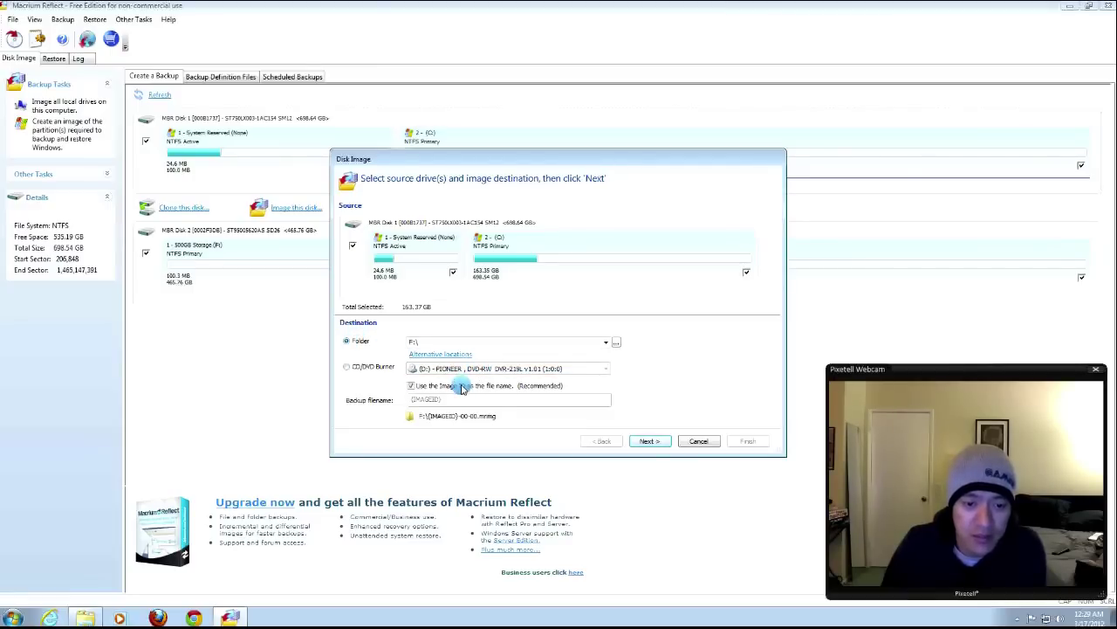
{"action": "left_click", "coordinate": [440, 354]}
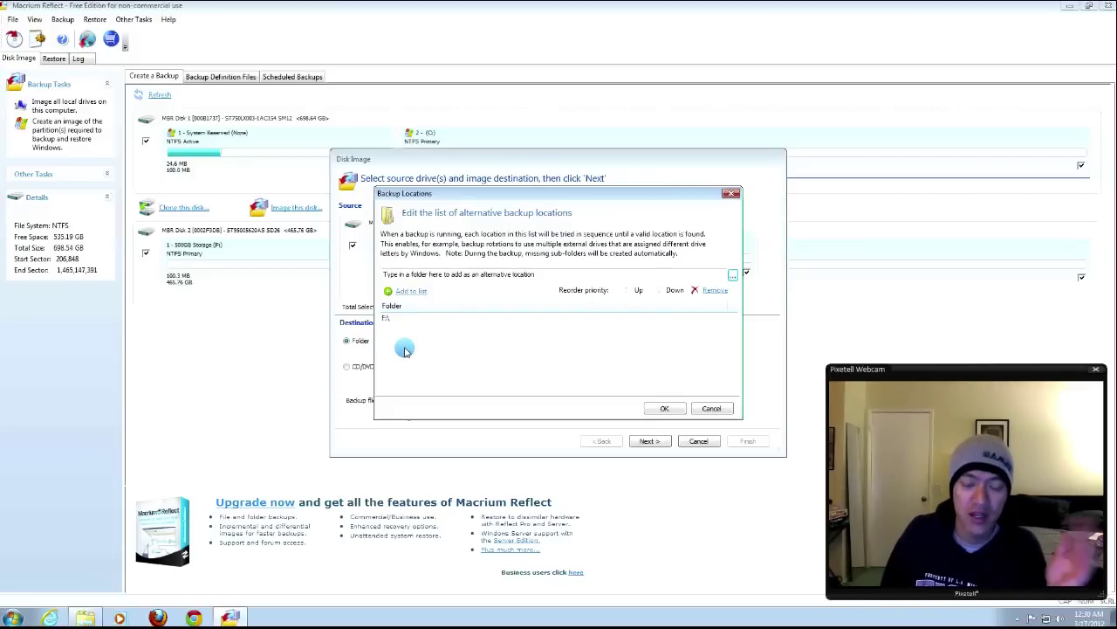
{"action": "left_click", "coordinate": [712, 410]}
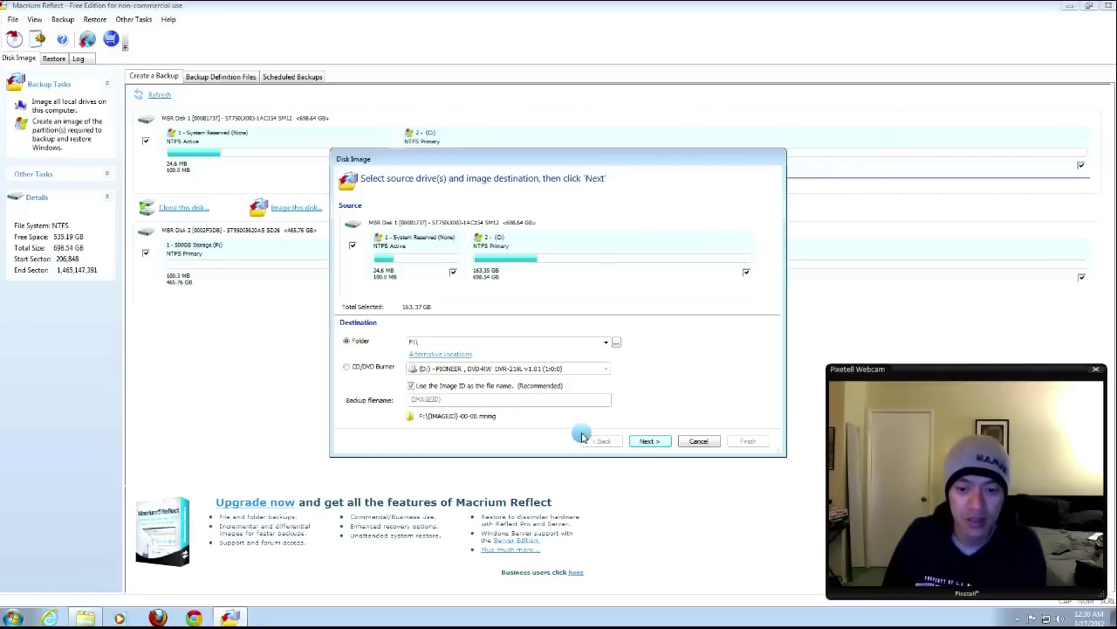
{"action": "left_click", "coordinate": [649, 440]}
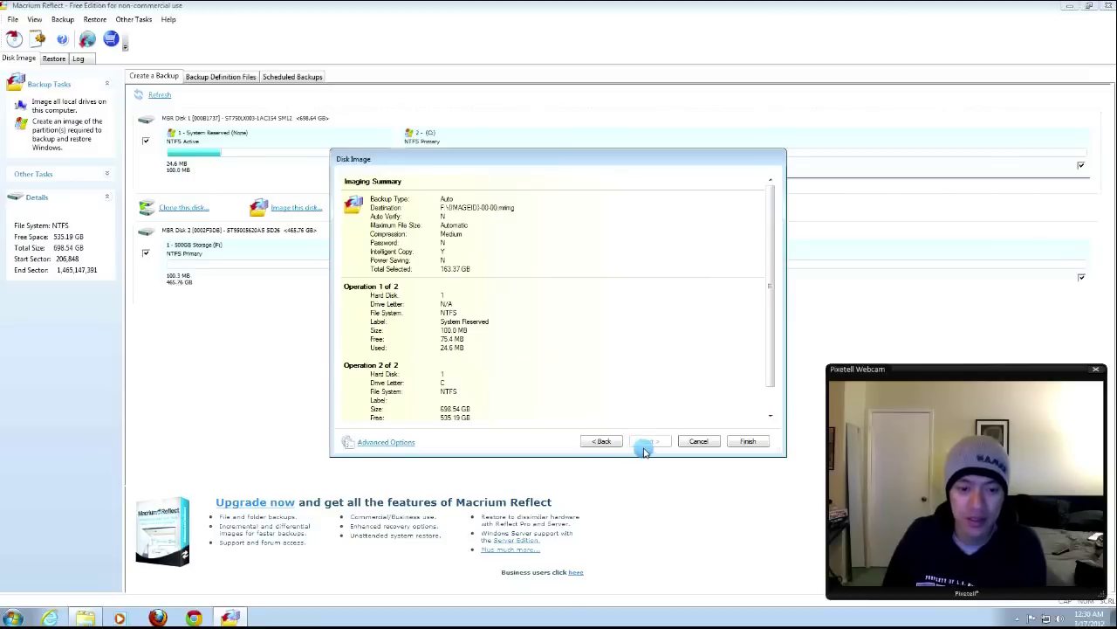
Examine the Compression, File Size, Comments and Shutdown pages of the image's advanced settings, and leave them without saving changes.
{"action": "left_click", "coordinate": [396, 444]}
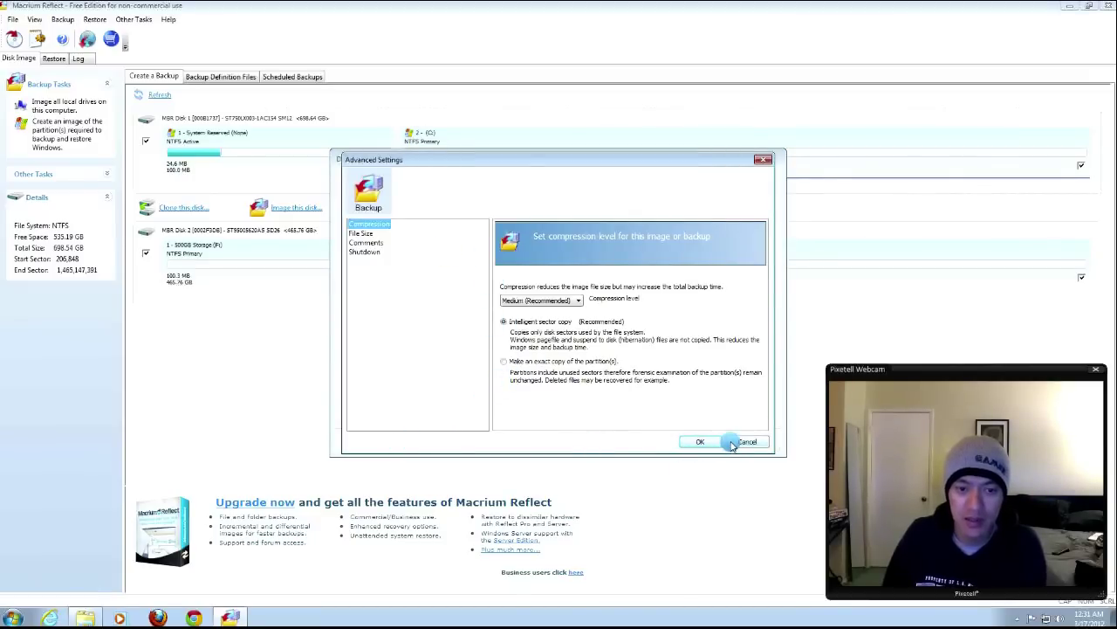
{"action": "left_click", "coordinate": [361, 233]}
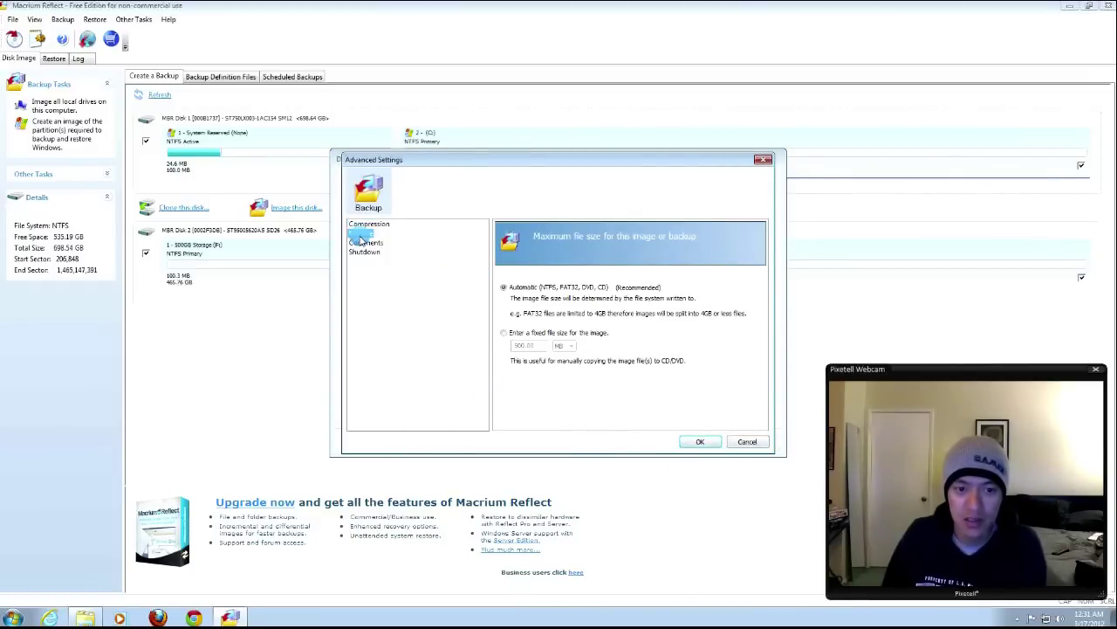
{"action": "left_click", "coordinate": [368, 225]}
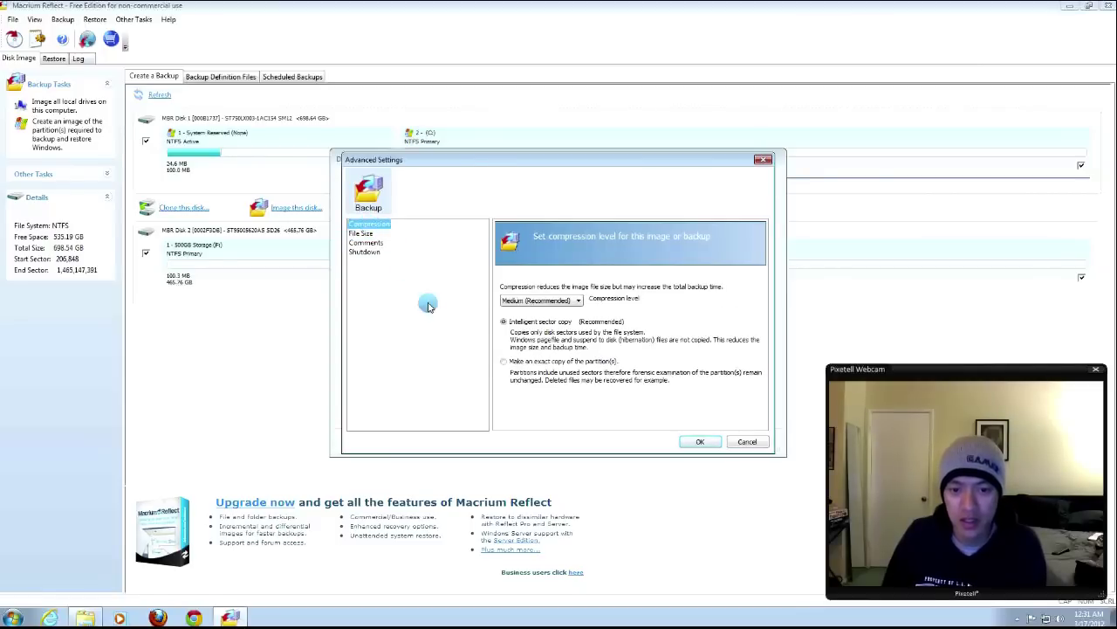
{"action": "left_click", "coordinate": [549, 302]}
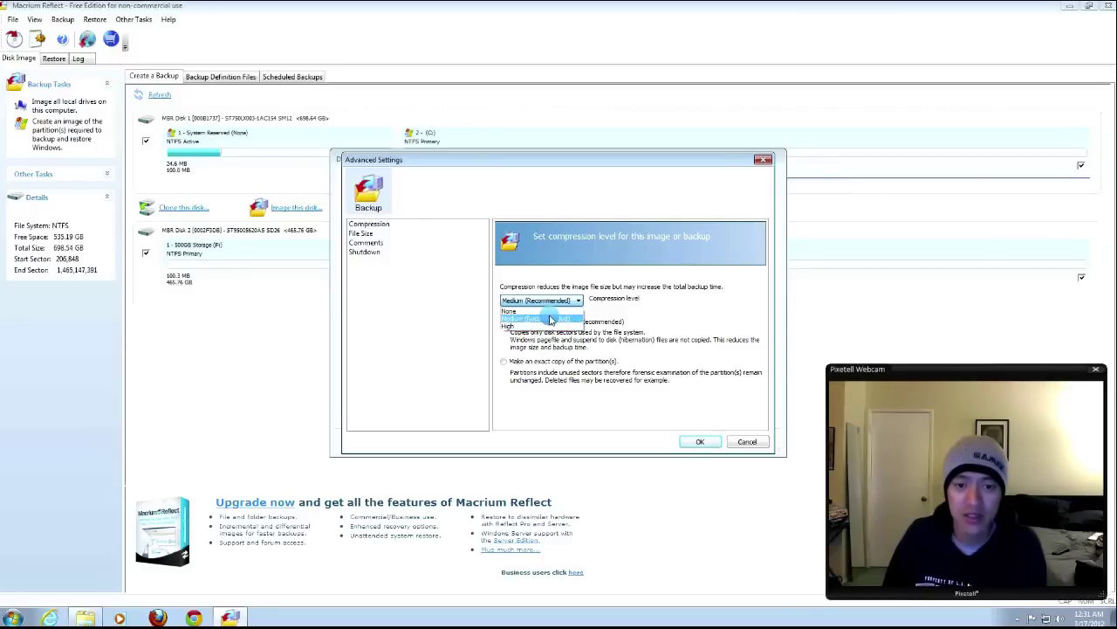
{"action": "left_click", "coordinate": [549, 319]}
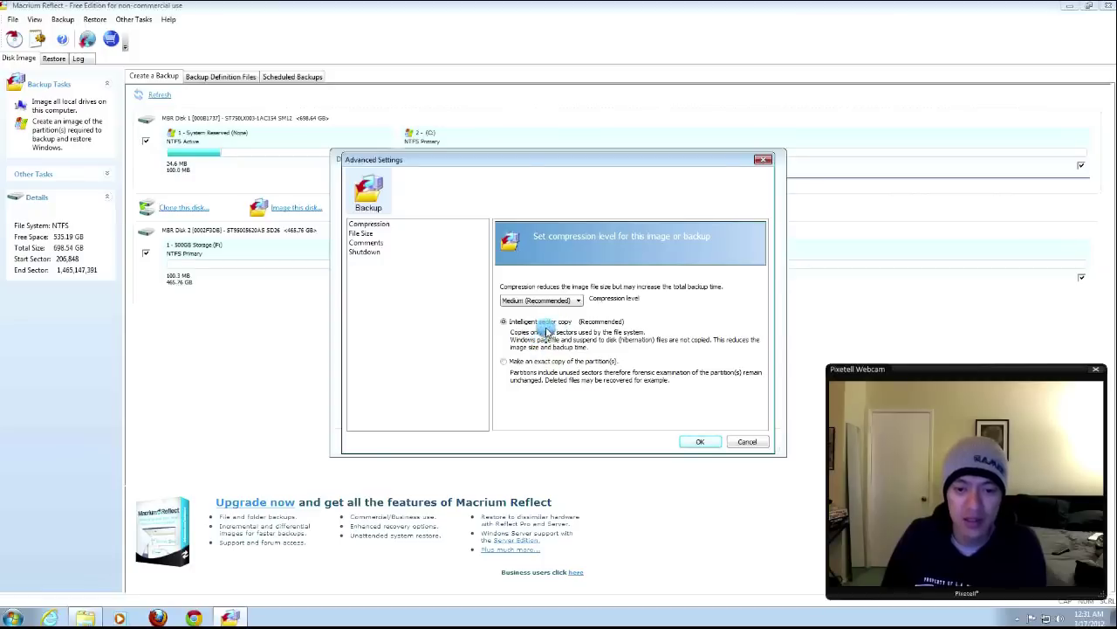
{"action": "left_click", "coordinate": [362, 233]}
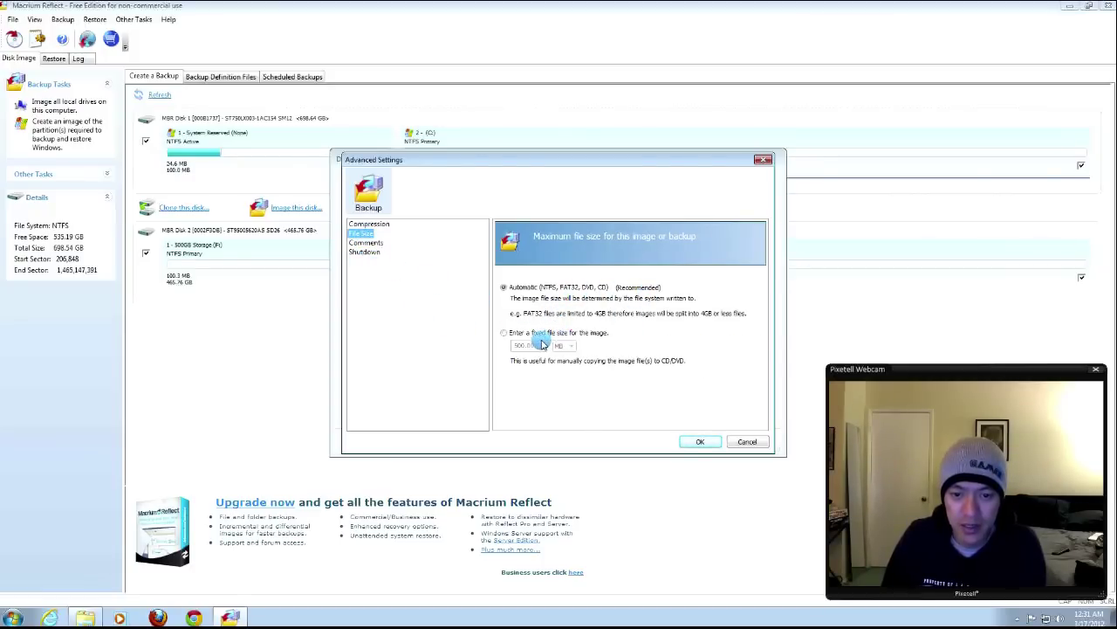
{"action": "left_click", "coordinate": [363, 243]}
{"action": "left_click", "coordinate": [363, 252]}
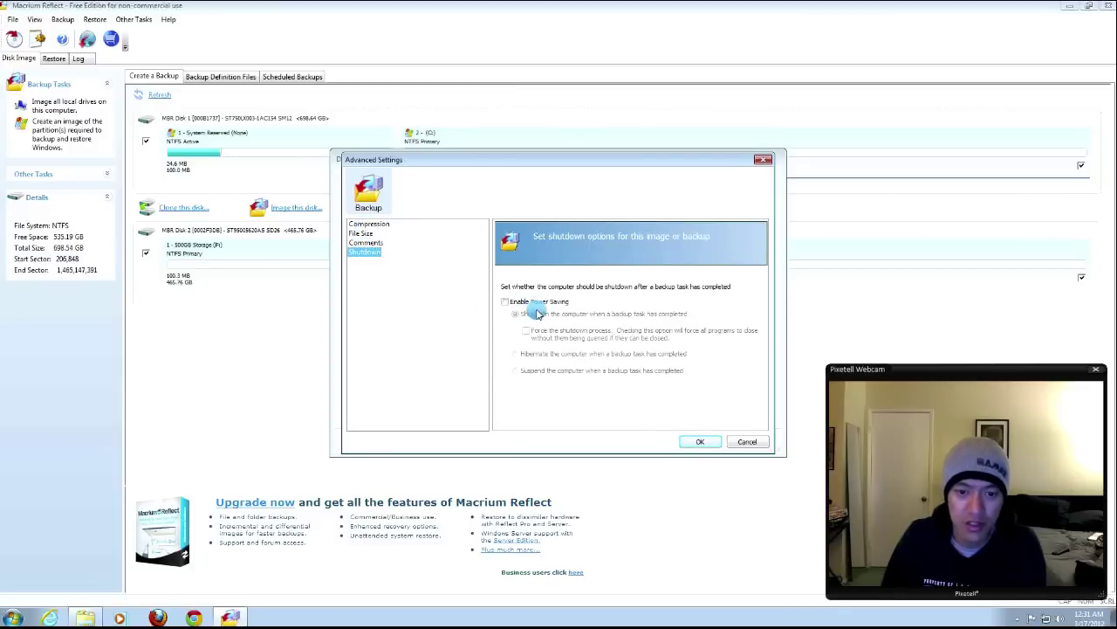
{"action": "left_click", "coordinate": [364, 225]}
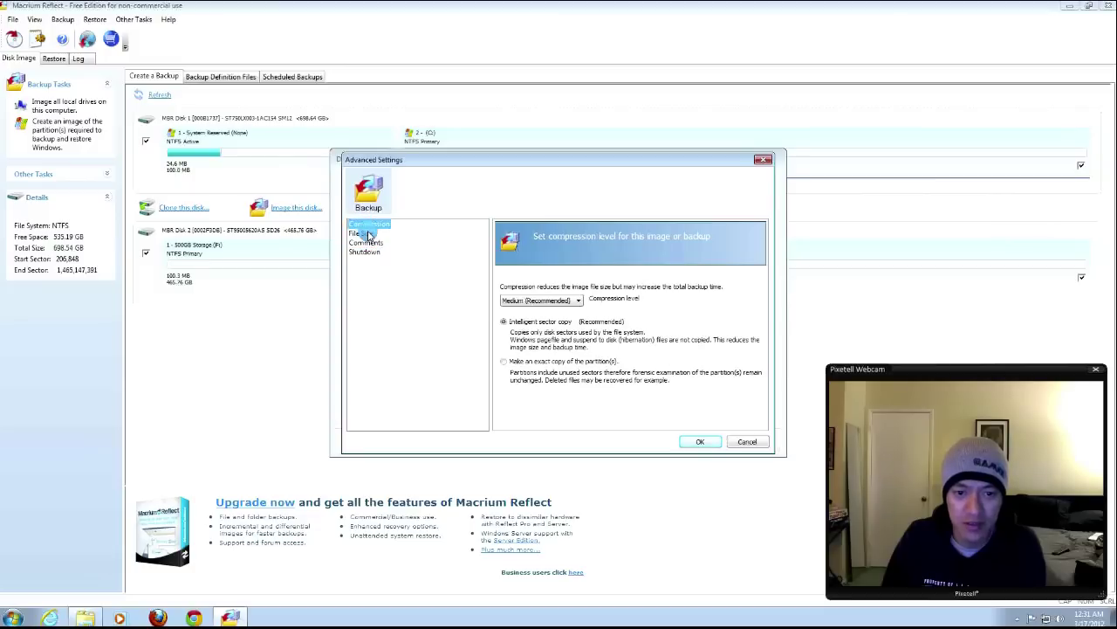
{"action": "left_click", "coordinate": [366, 234]}
{"action": "left_click", "coordinate": [365, 243]}
{"action": "left_click", "coordinate": [364, 252]}
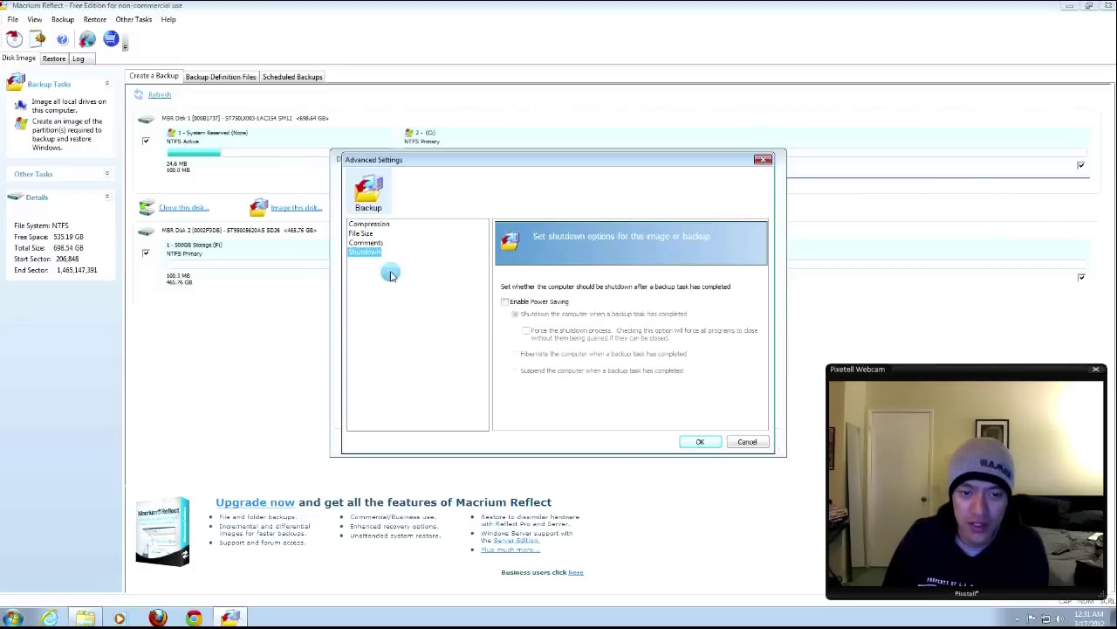
{"action": "left_click", "coordinate": [739, 447]}
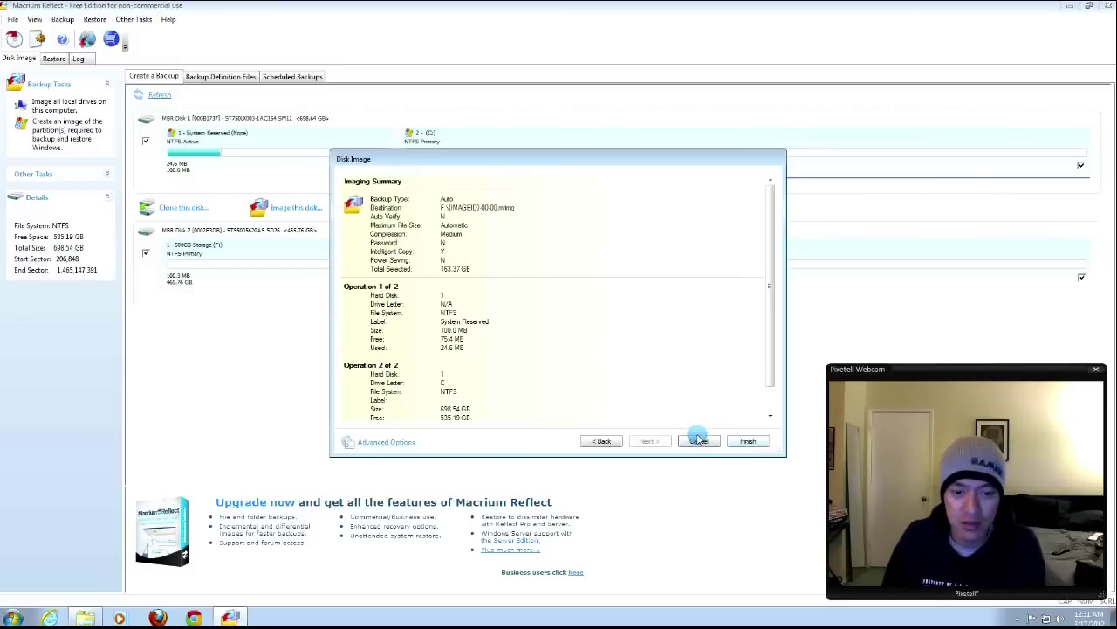
Finish the disk image setup, run the backup now, and save it as an XML backup definition named My Backup.
{"action": "left_click", "coordinate": [748, 441]}
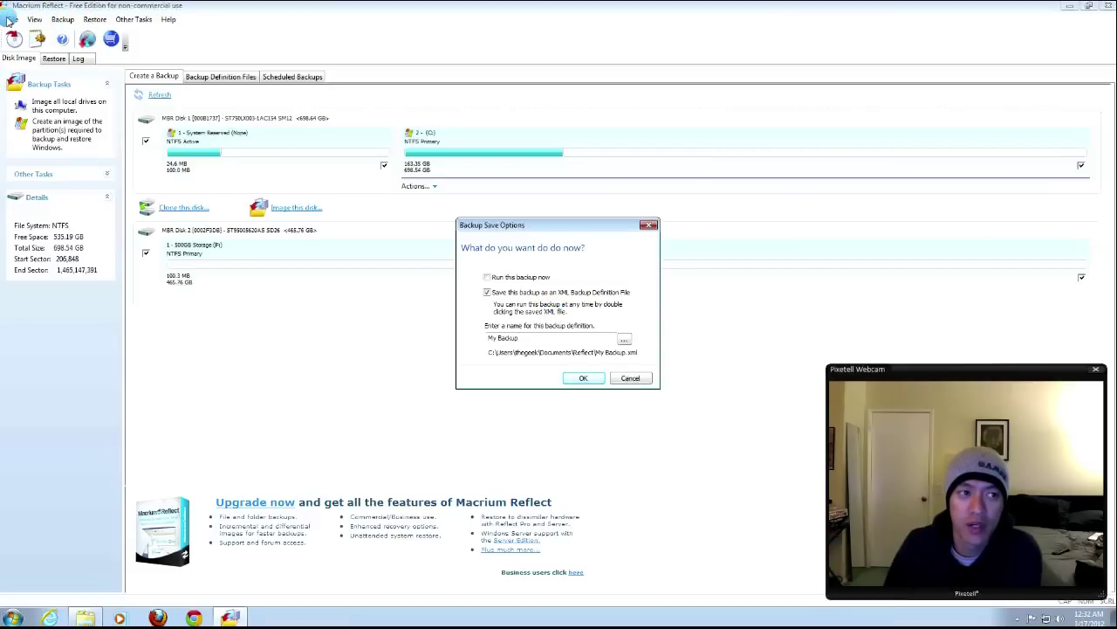
{"action": "left_click", "coordinate": [505, 277]}
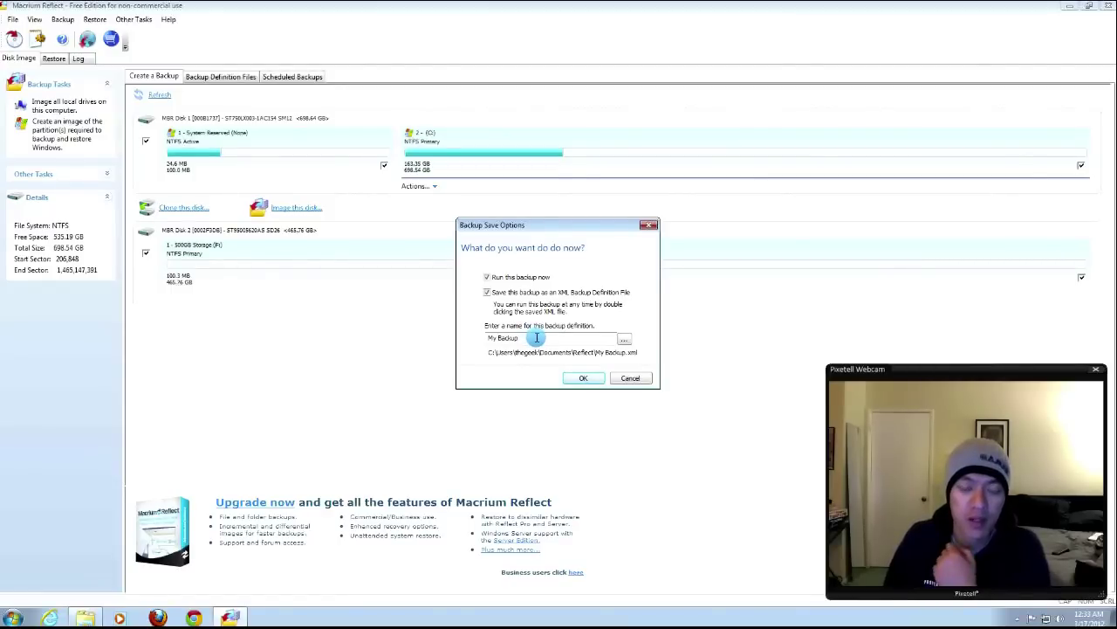
{"action": "left_click", "coordinate": [581, 378]}
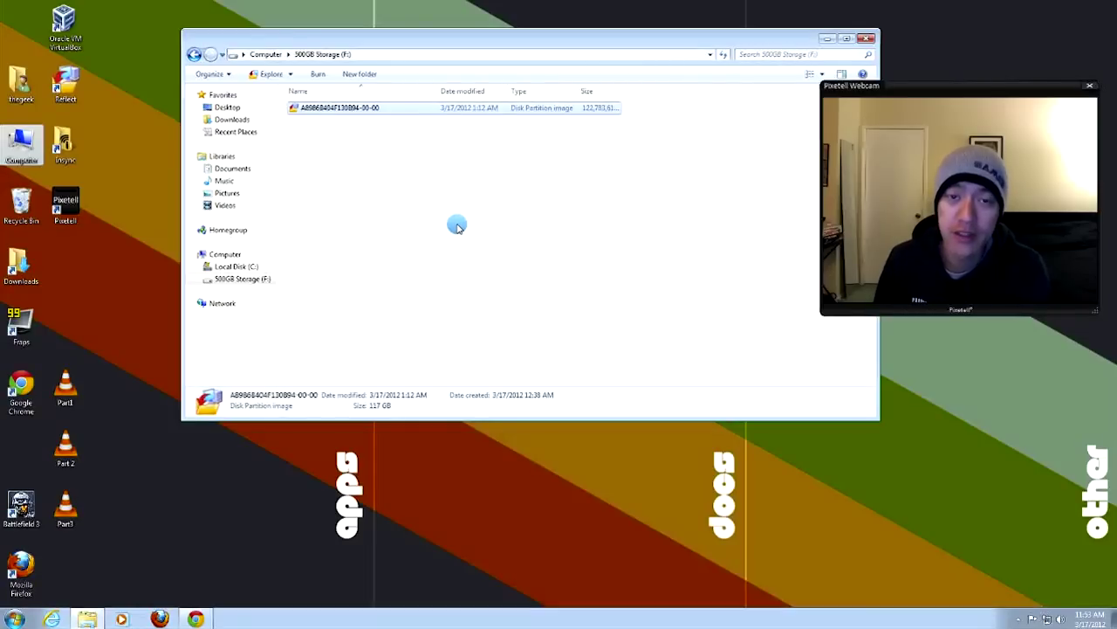
Inspect the disk image file on the 500GB Storage (F:) drive, widening the Size column to read its full size.
{"action": "mouse_move", "coordinate": [608, 41]}
{"action": "left_mouse_down"}
{"action": "mouse_move", "coordinate": [576, 43]}
{"action": "mouse_move", "coordinate": [608, 26]}
{"action": "left_mouse_up"}
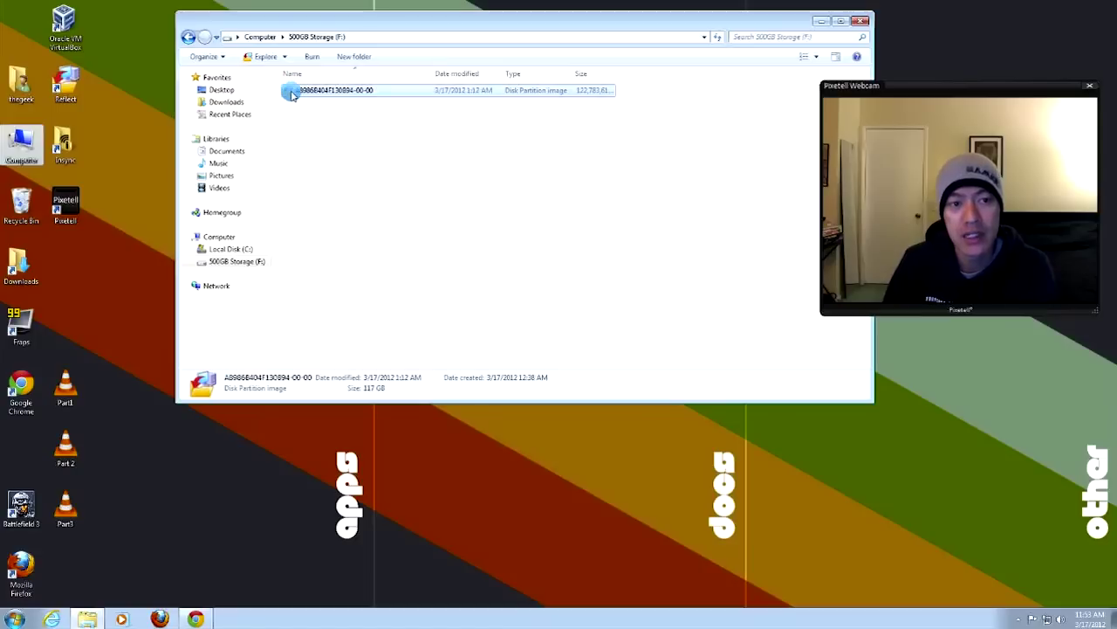
{"action": "left_click", "coordinate": [310, 38]}
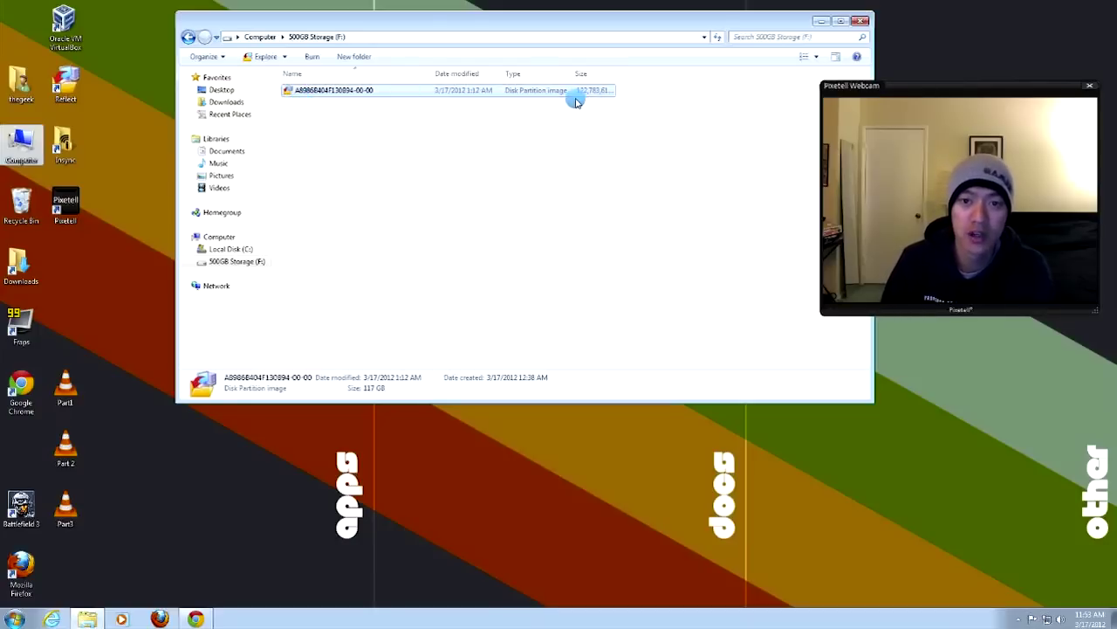
{"action": "left_click_drag", "start_coordinate": [616, 71], "coordinate": [676, 75]}
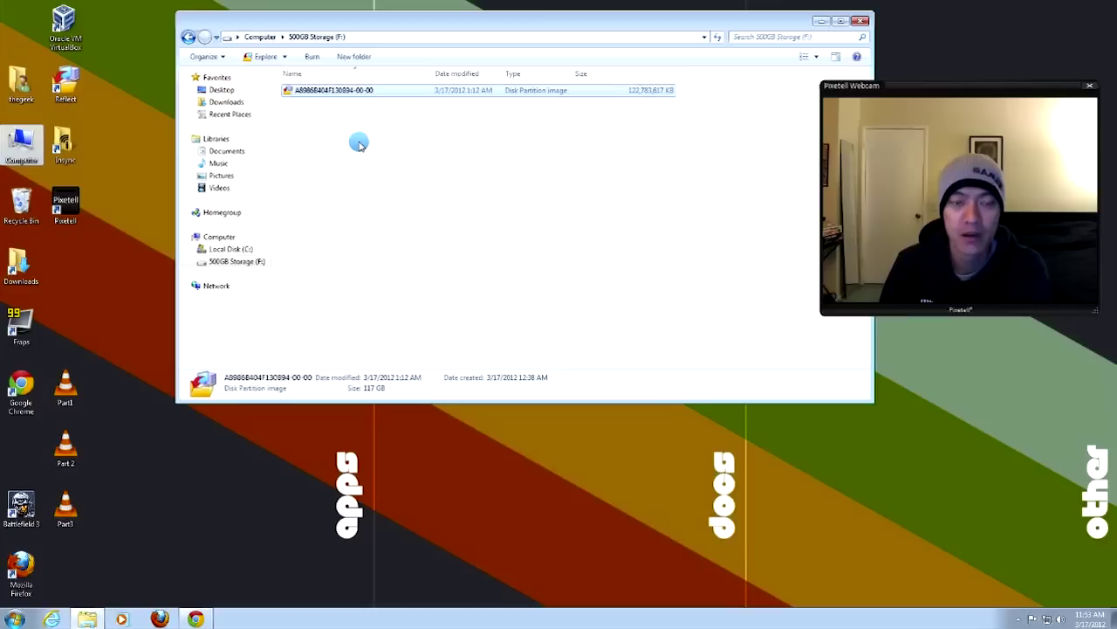
Switch to Macrium Reflect, decline the startup rescue media prompt, and start the Rescue Media Wizard.
{"action": "left_click", "coordinate": [79, 80]}
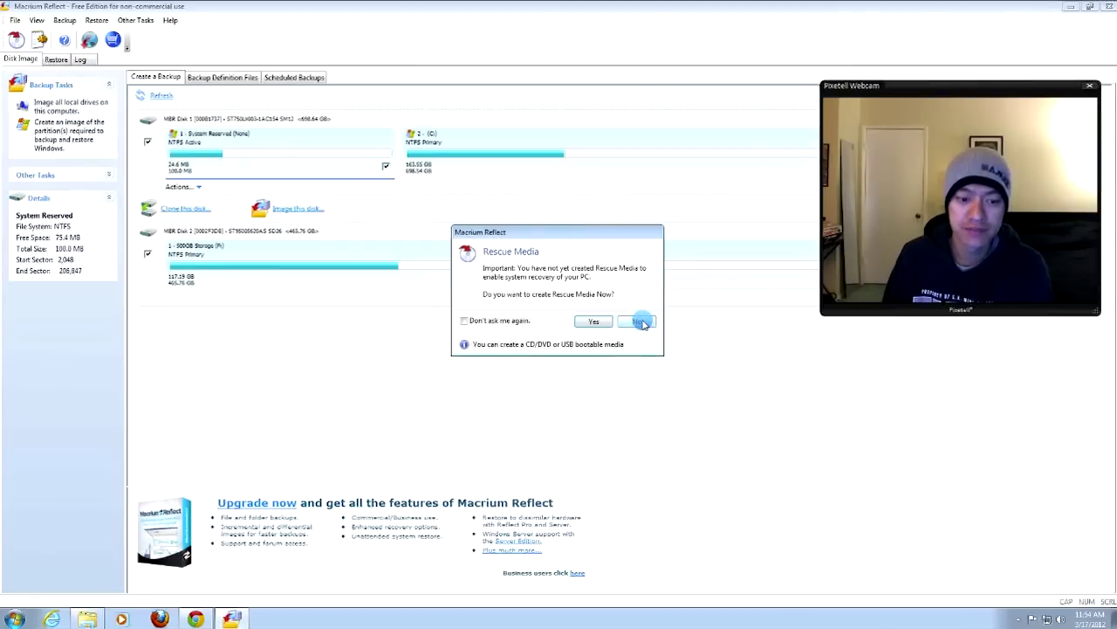
{"action": "left_click", "coordinate": [640, 323]}
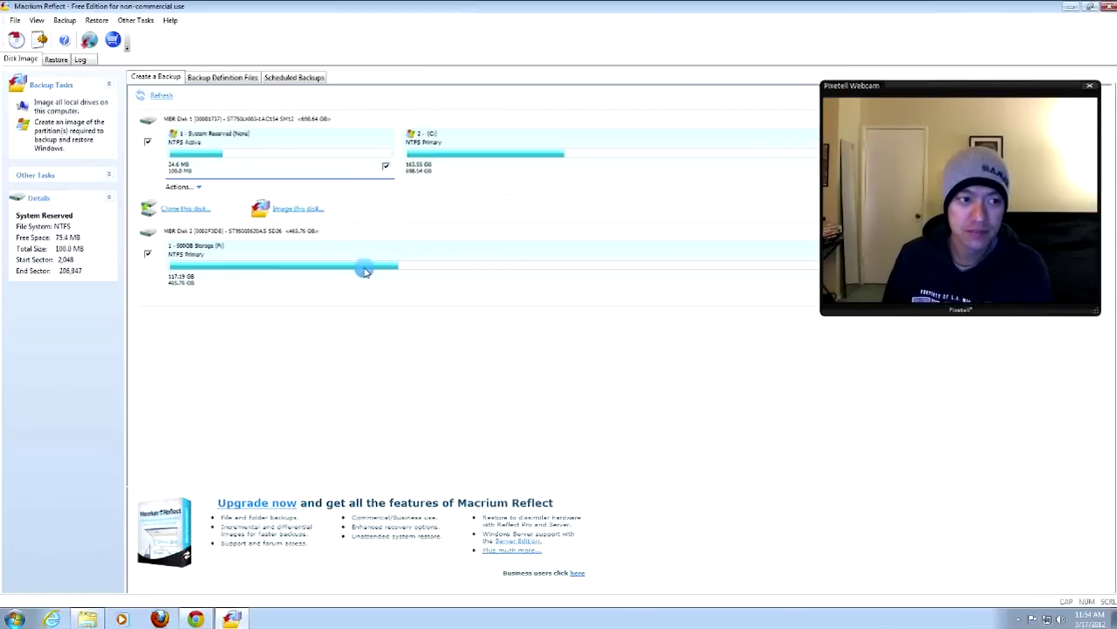
{"action": "left_click", "coordinate": [16, 44]}
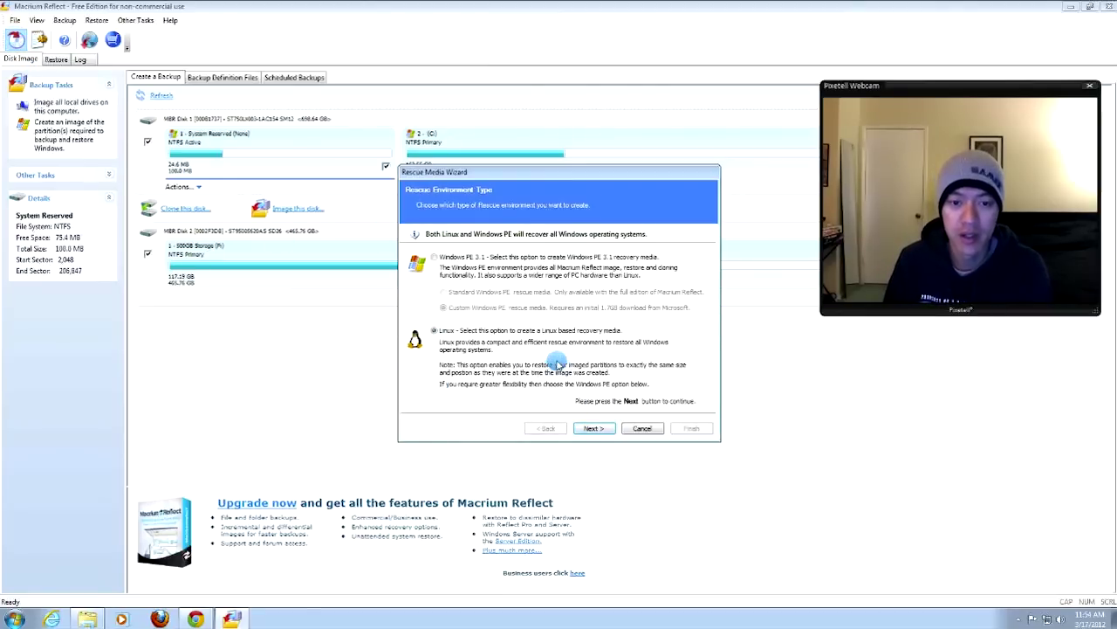
Compare the standard and custom Windows PE 3.1 options, choose Linux as the rescue environment, and continue to the CD burn page.
{"action": "left_click", "coordinate": [475, 259]}
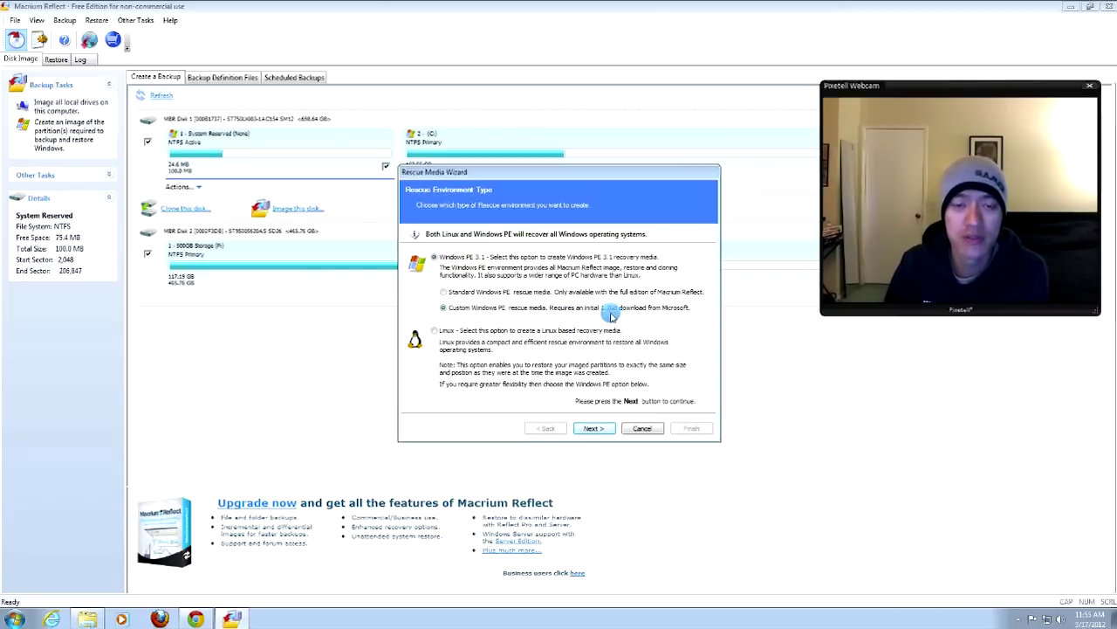
{"action": "left_click", "coordinate": [528, 293]}
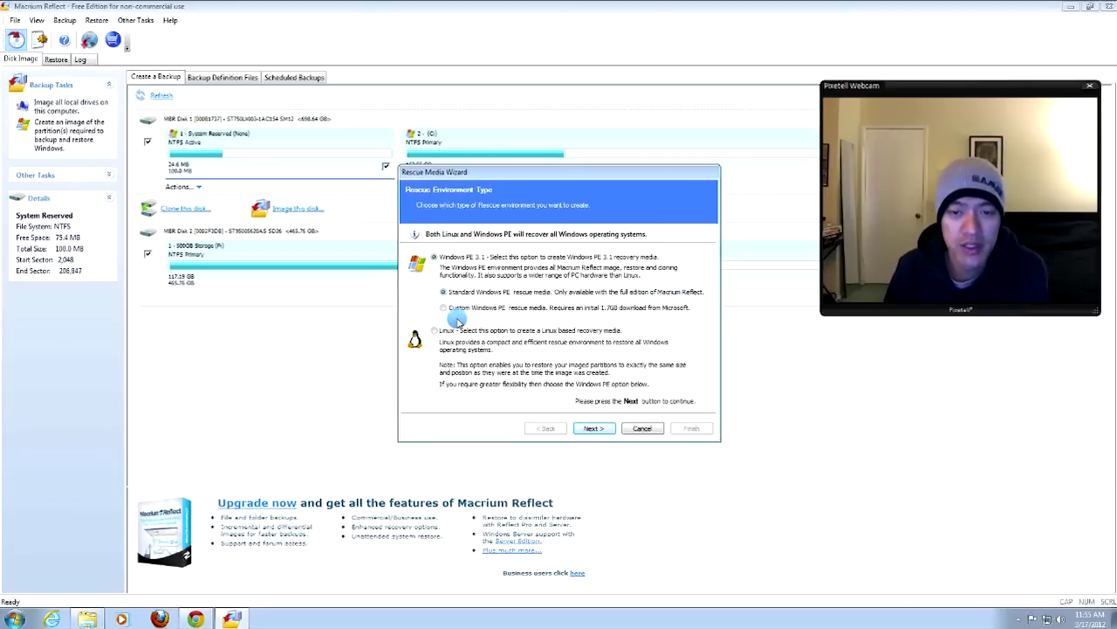
{"action": "left_click", "coordinate": [483, 312]}
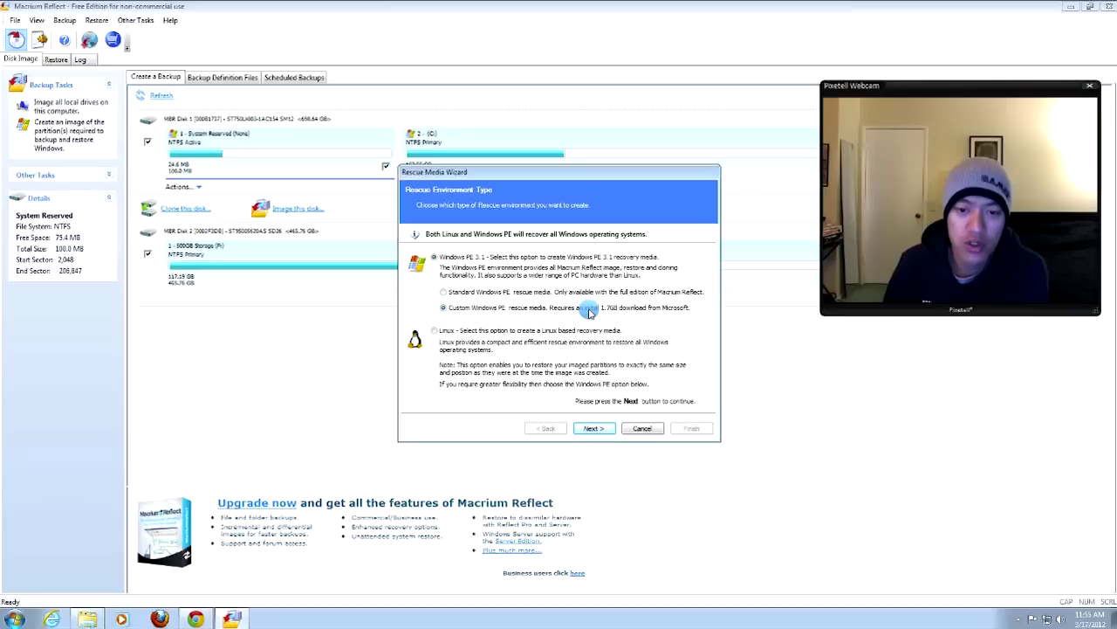
{"action": "left_click", "coordinate": [435, 331]}
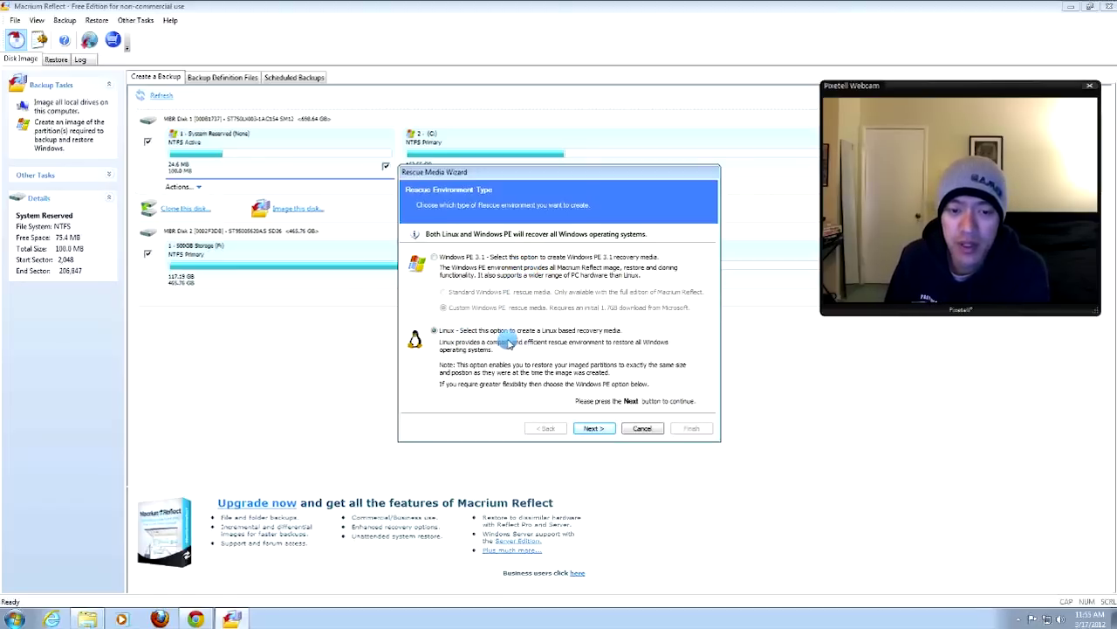
{"action": "left_click", "coordinate": [435, 332]}
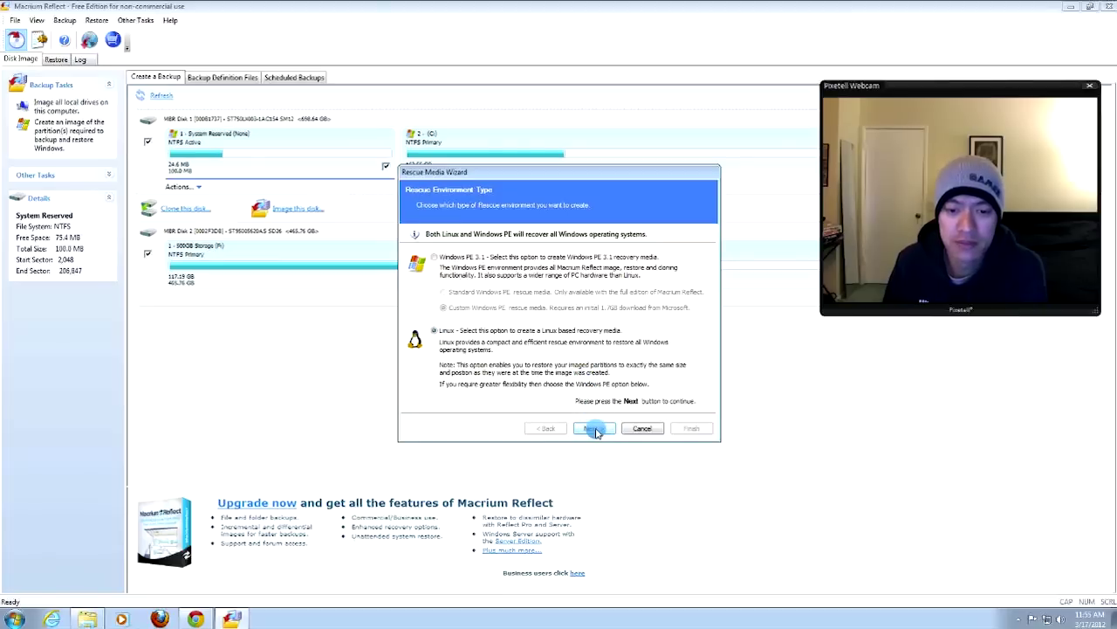
{"action": "left_click", "coordinate": [594, 429]}
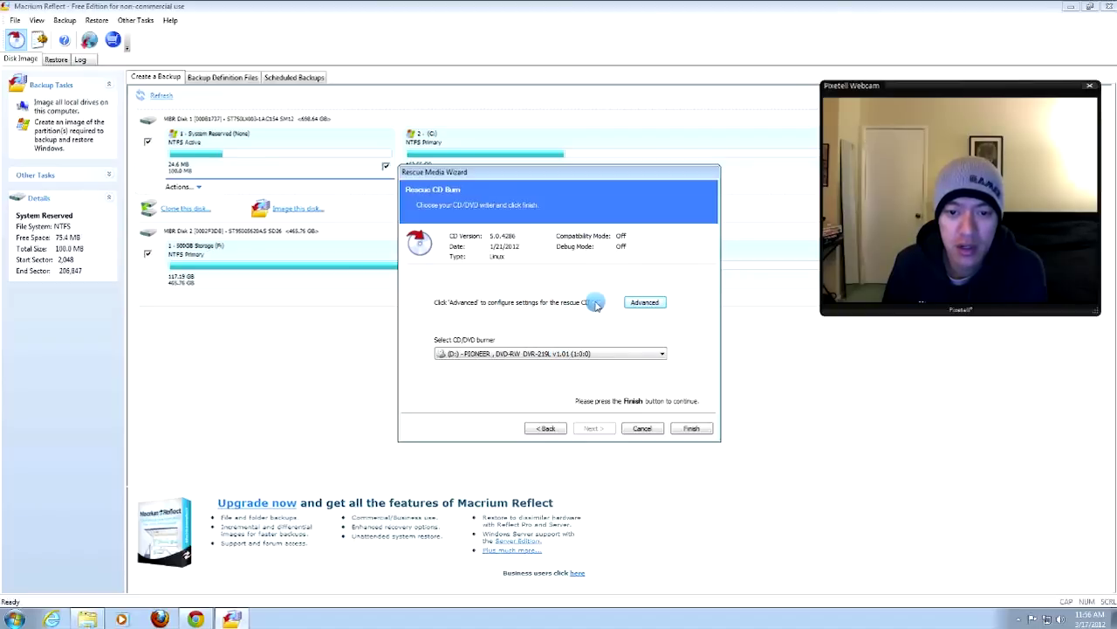
Check the rescue CD's advanced options without changing them, and create the CD with the D: PIONEER DVD-RW burner.
{"action": "left_click", "coordinate": [644, 302]}
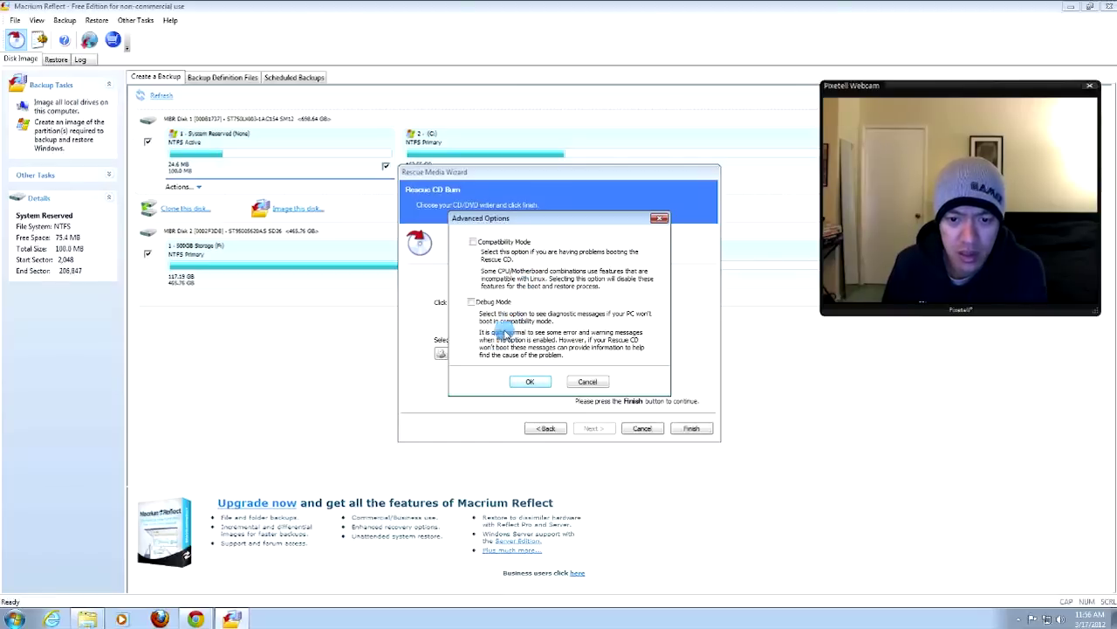
{"action": "left_click", "coordinate": [589, 381]}
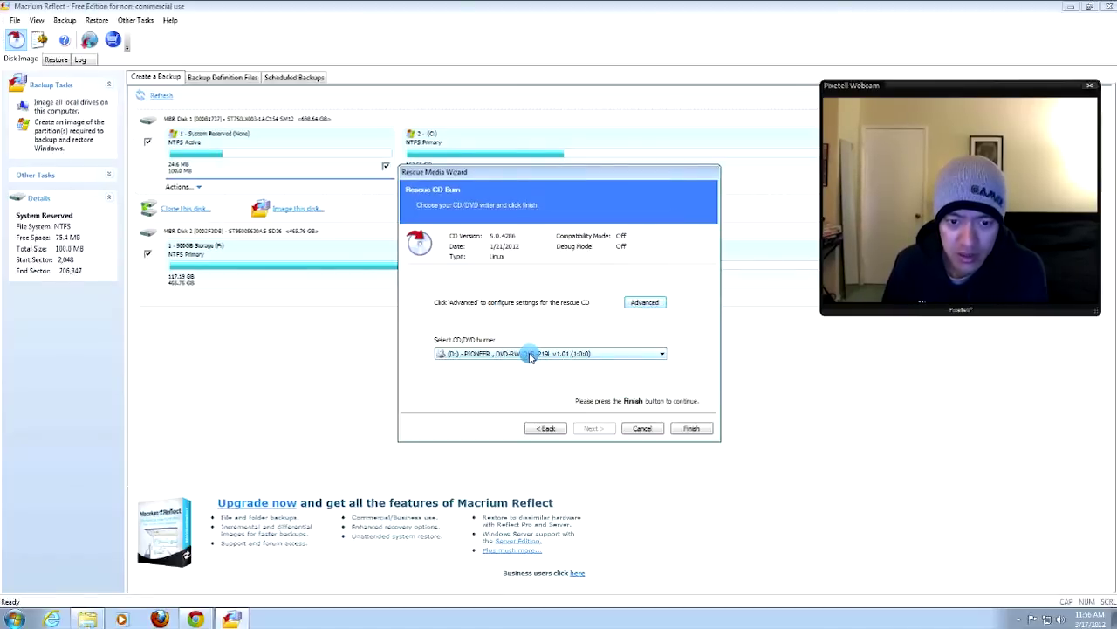
{"action": "left_click", "coordinate": [530, 354]}
{"action": "left_click", "coordinate": [532, 325]}
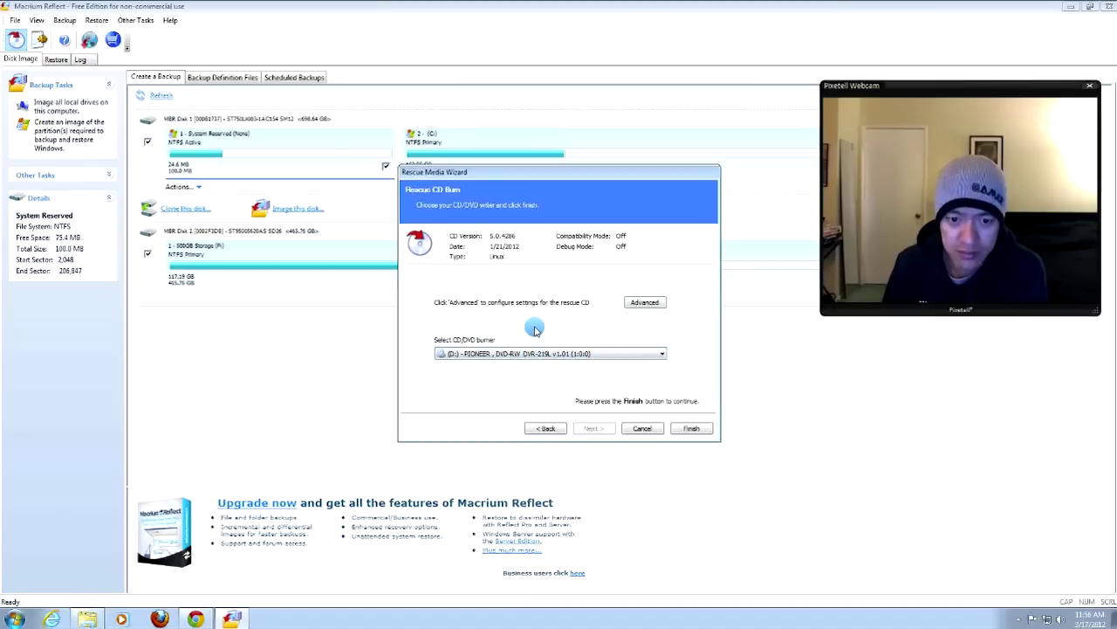
{"action": "left_click", "coordinate": [548, 355]}
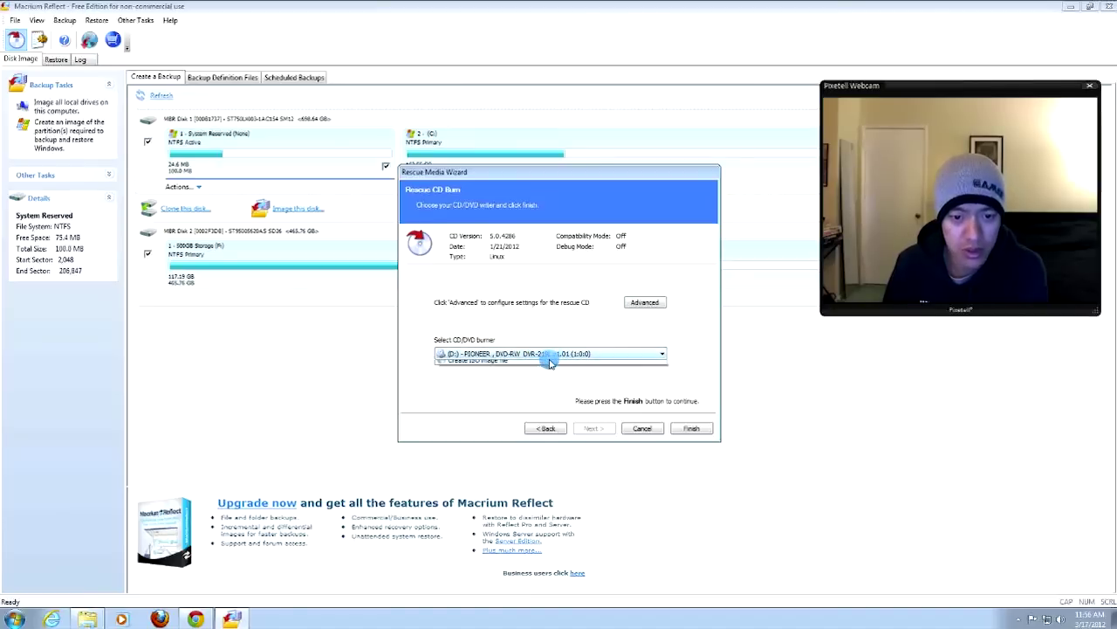
{"action": "left_click", "coordinate": [565, 353]}
{"action": "left_click", "coordinate": [538, 353]}
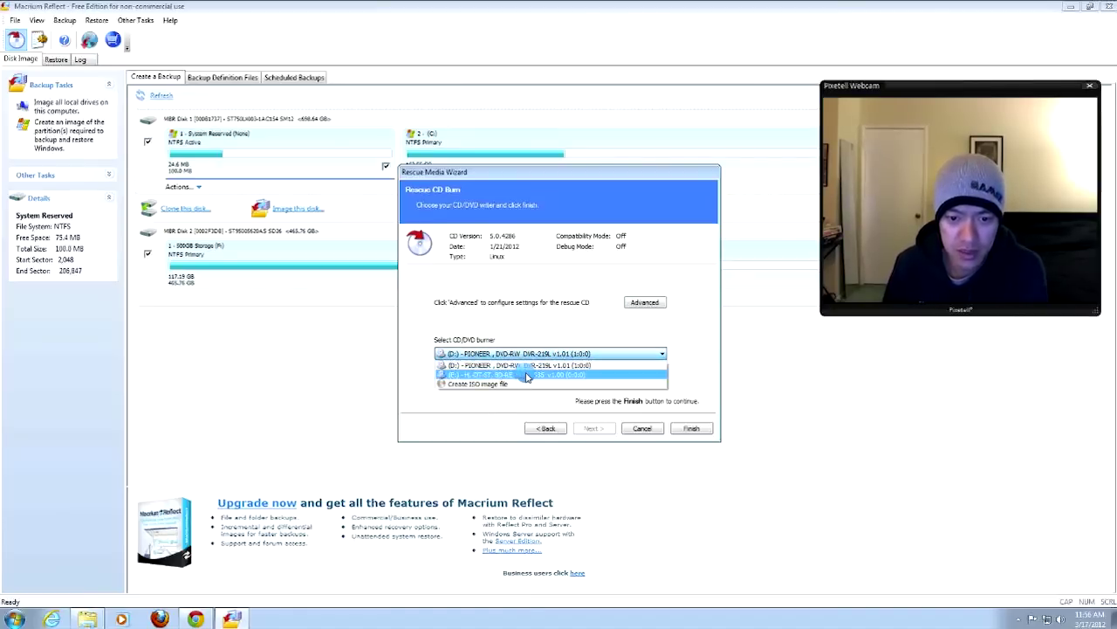
{"action": "left_click", "coordinate": [547, 367]}
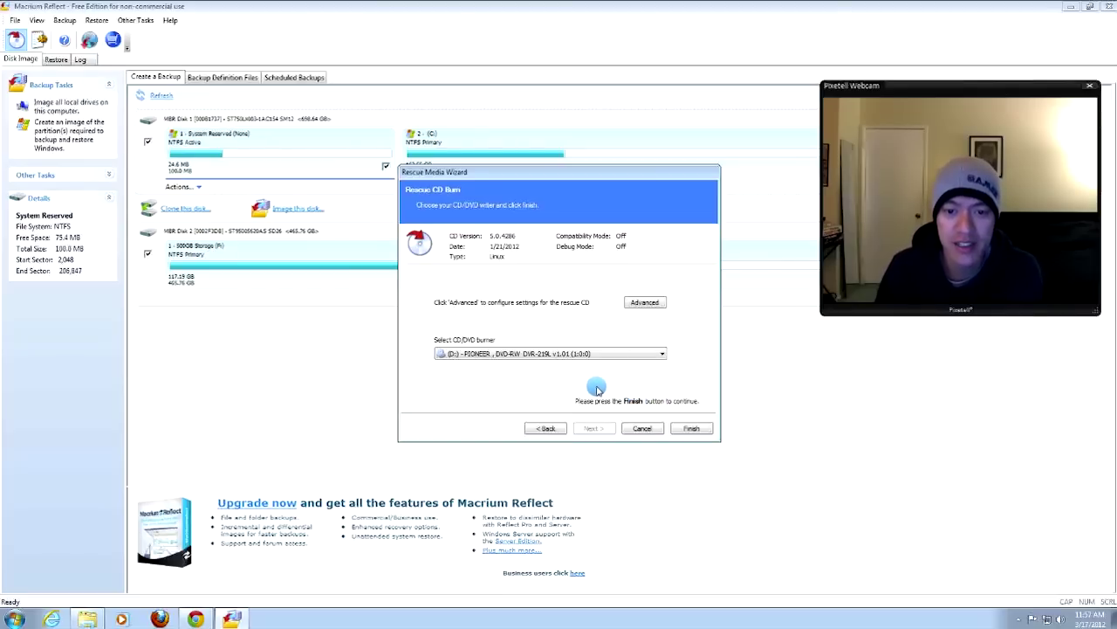
{"action": "left_click", "coordinate": [694, 428]}
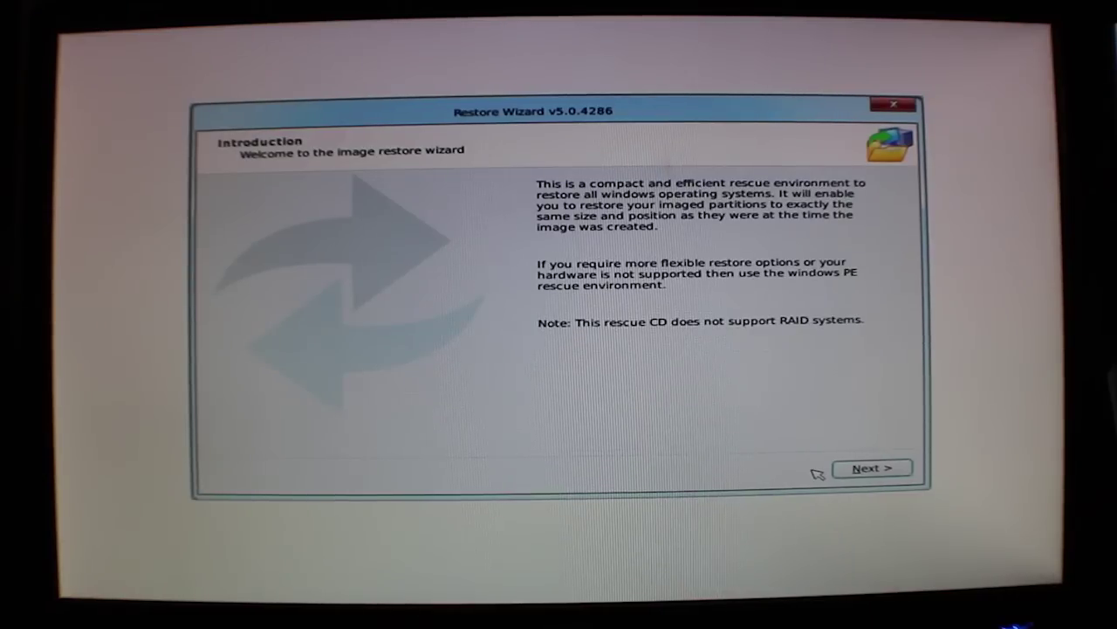
In the booted Restore Wizard, browse the drives and select the full image dated 03/17/12 12:38:40 AM on C:.
{"action": "left_click", "coordinate": [871, 470]}
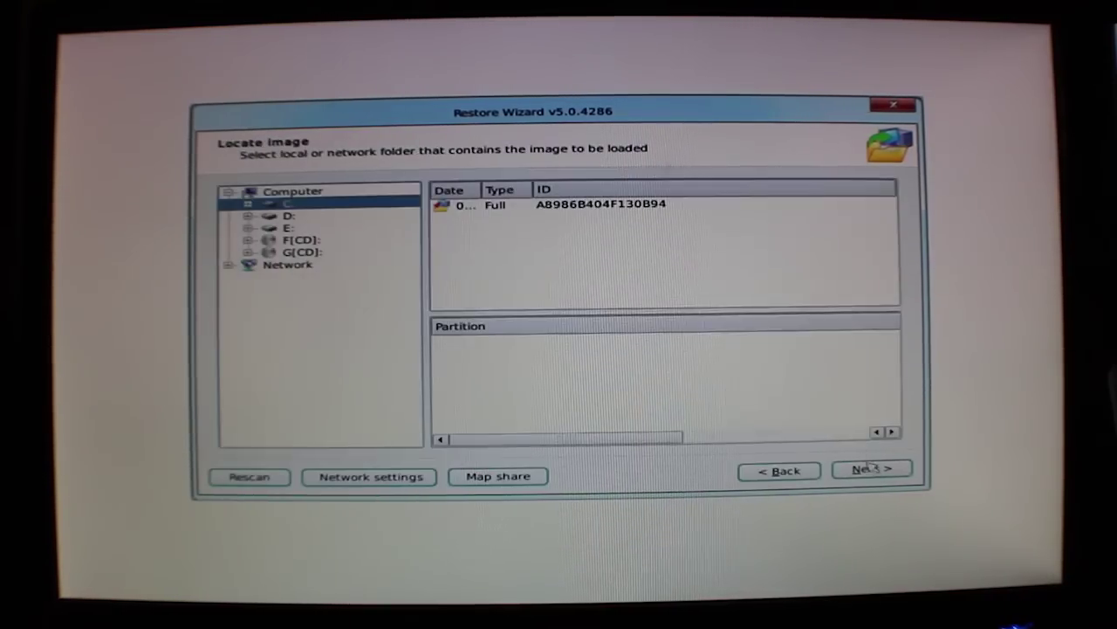
{"action": "left_click", "coordinate": [290, 217]}
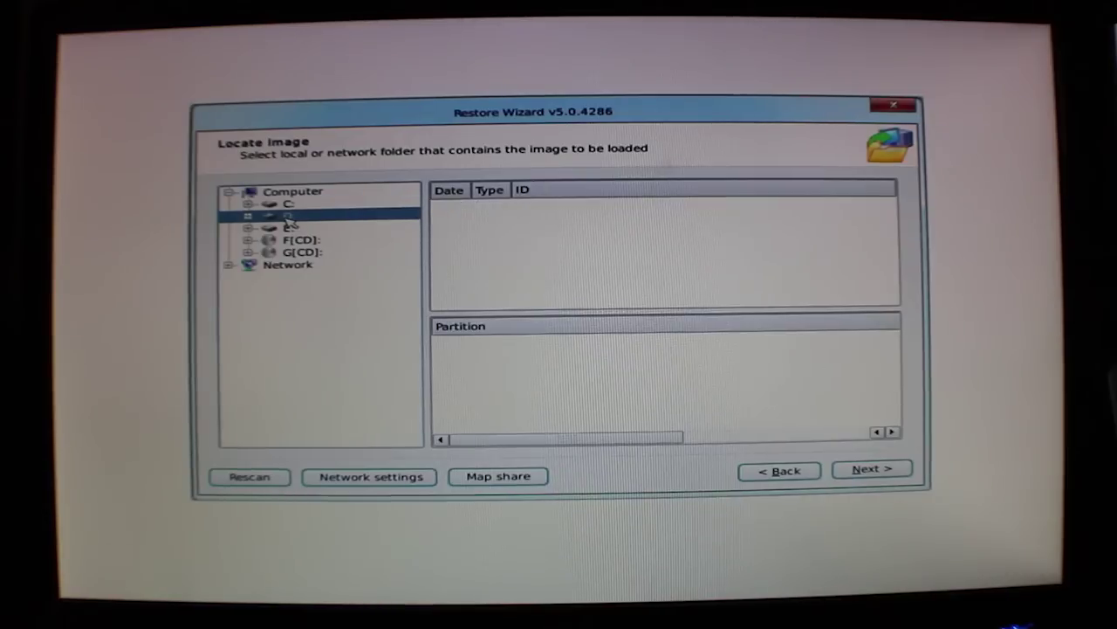
{"action": "left_click", "coordinate": [291, 193]}
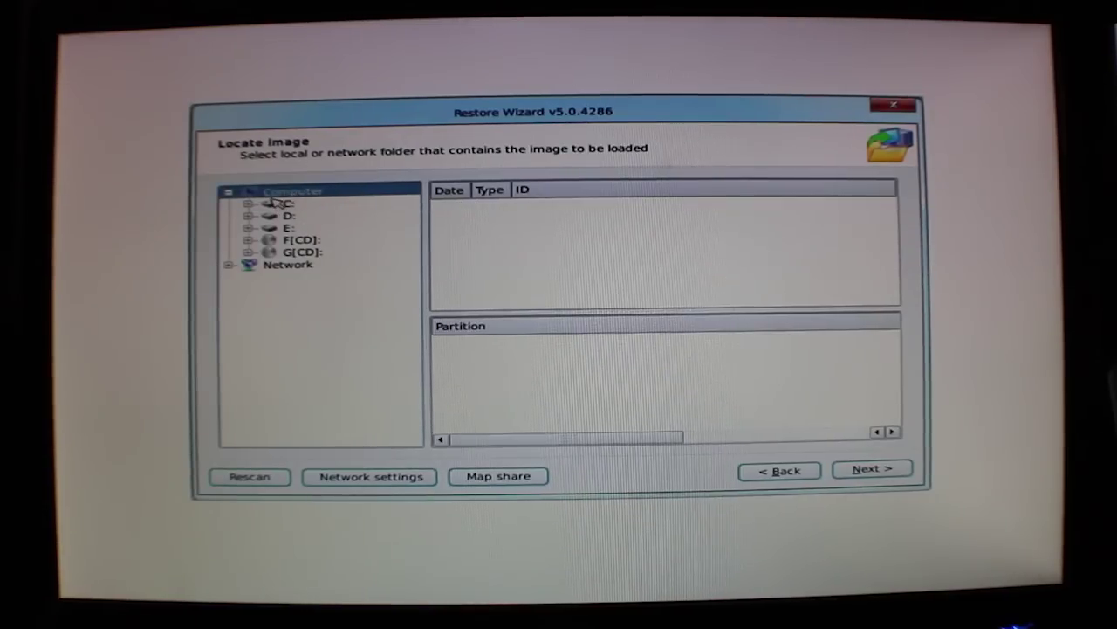
{"action": "left_click", "coordinate": [277, 204]}
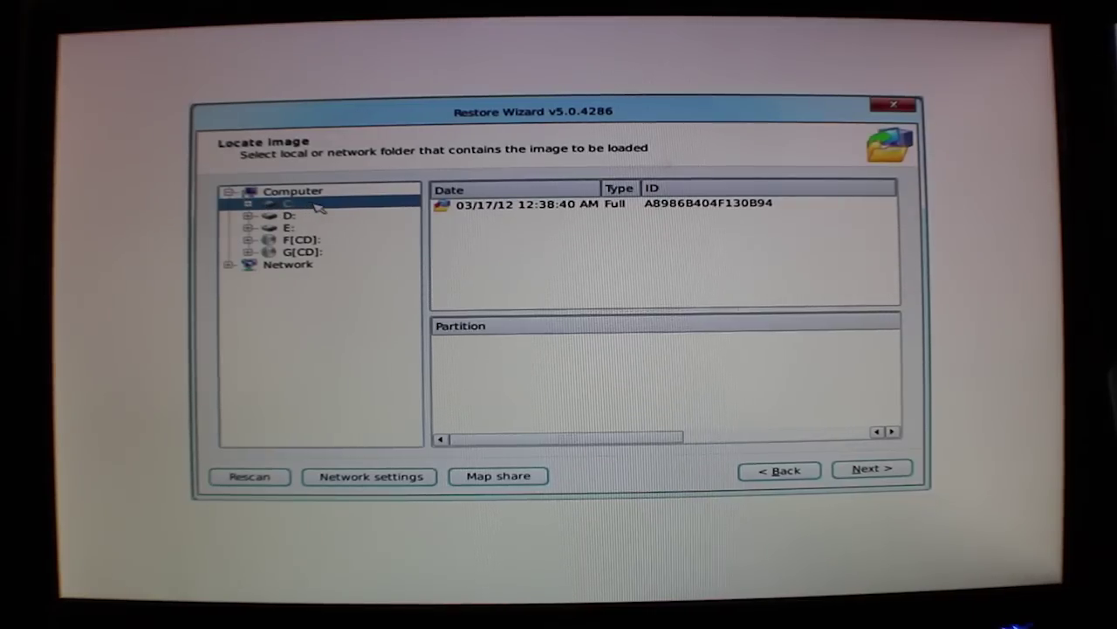
{"action": "left_click", "coordinate": [301, 218]}
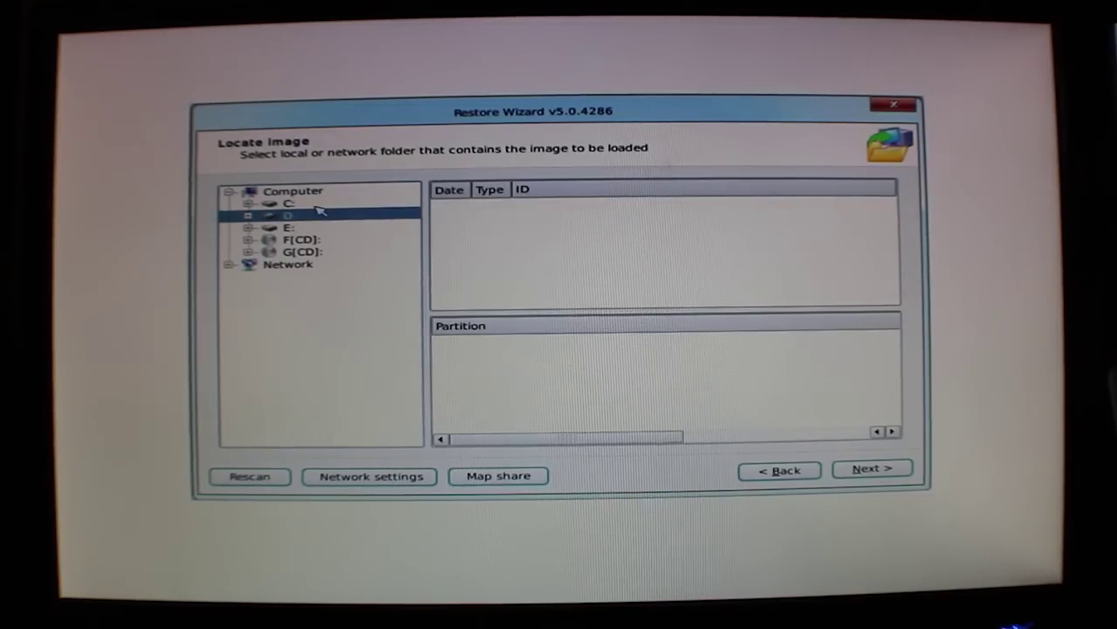
{"action": "left_click", "coordinate": [347, 205]}
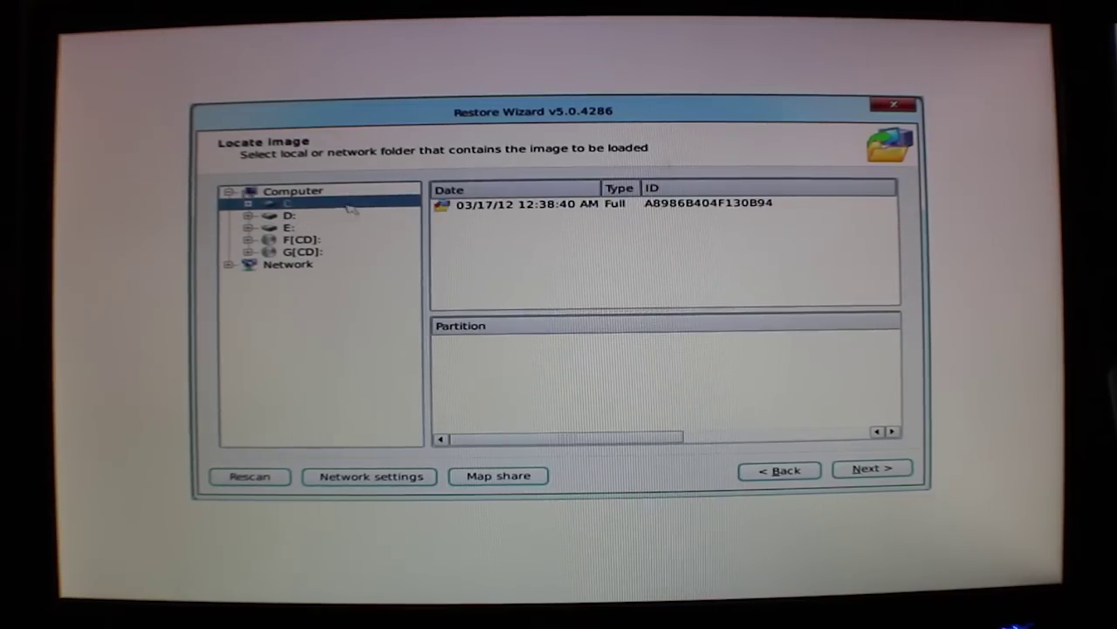
{"action": "left_click", "coordinate": [542, 206]}
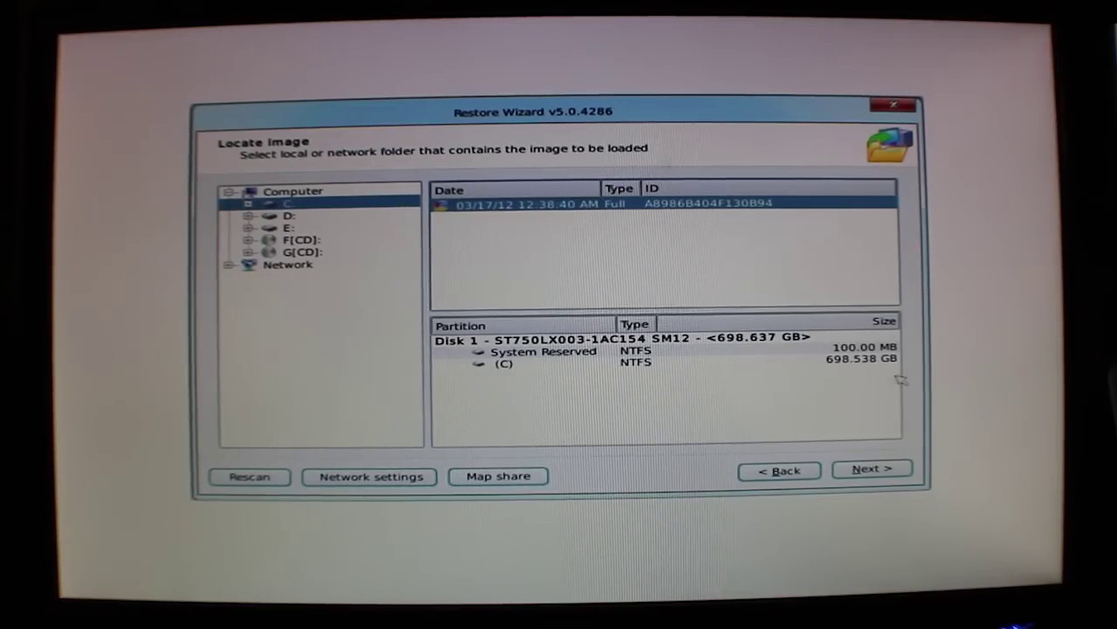
Keep both the System Reserved and C partitions for restoring, with Disk 2 (698.638 GB) as the target, and continue to the summary.
{"action": "left_click", "coordinate": [900, 470]}
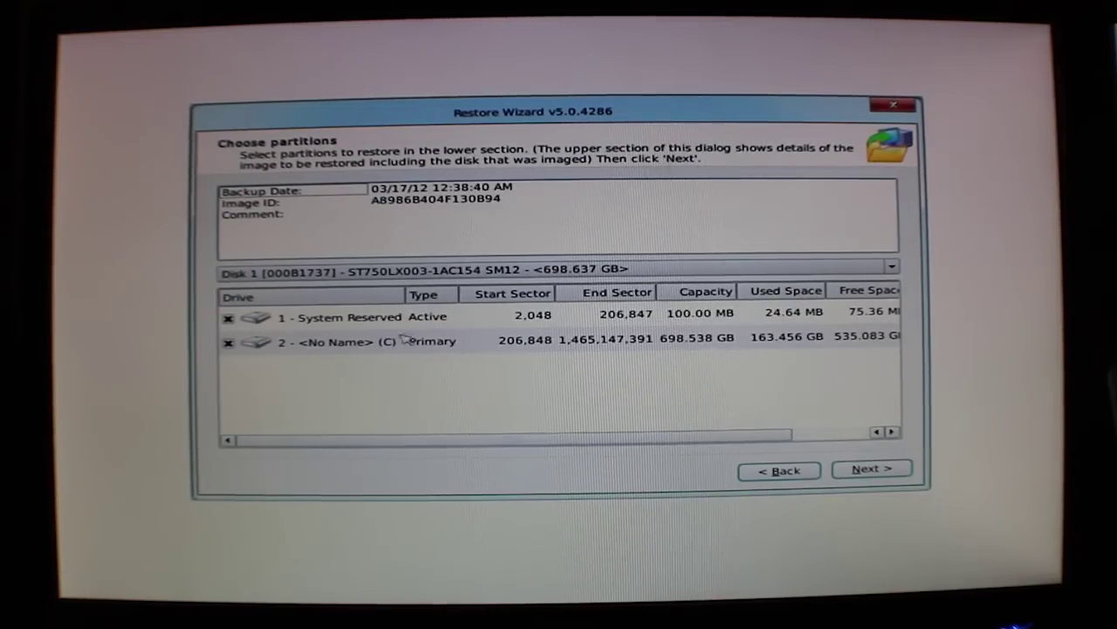
{"action": "left_click", "coordinate": [871, 469]}
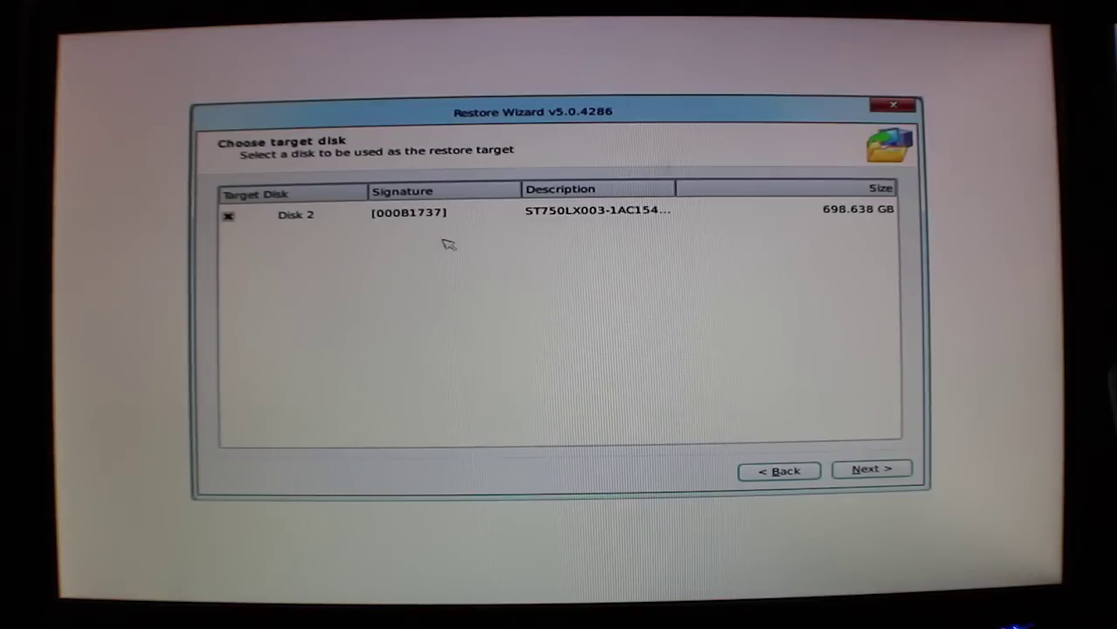
{"action": "left_click", "coordinate": [267, 219]}
{"action": "left_click", "coordinate": [247, 223]}
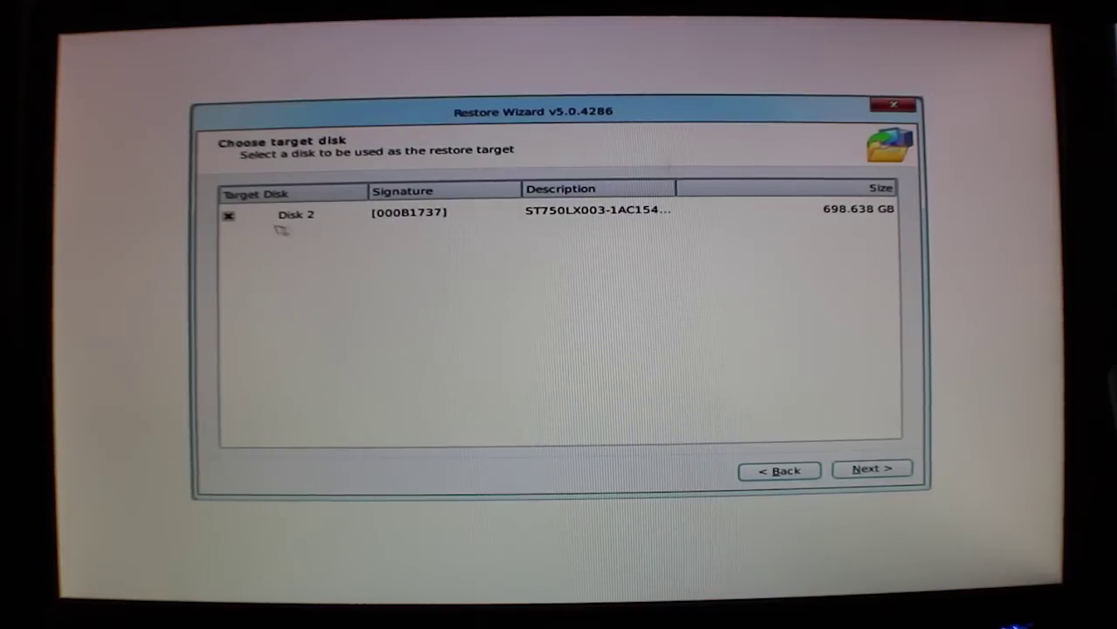
{"action": "left_click", "coordinate": [872, 470]}
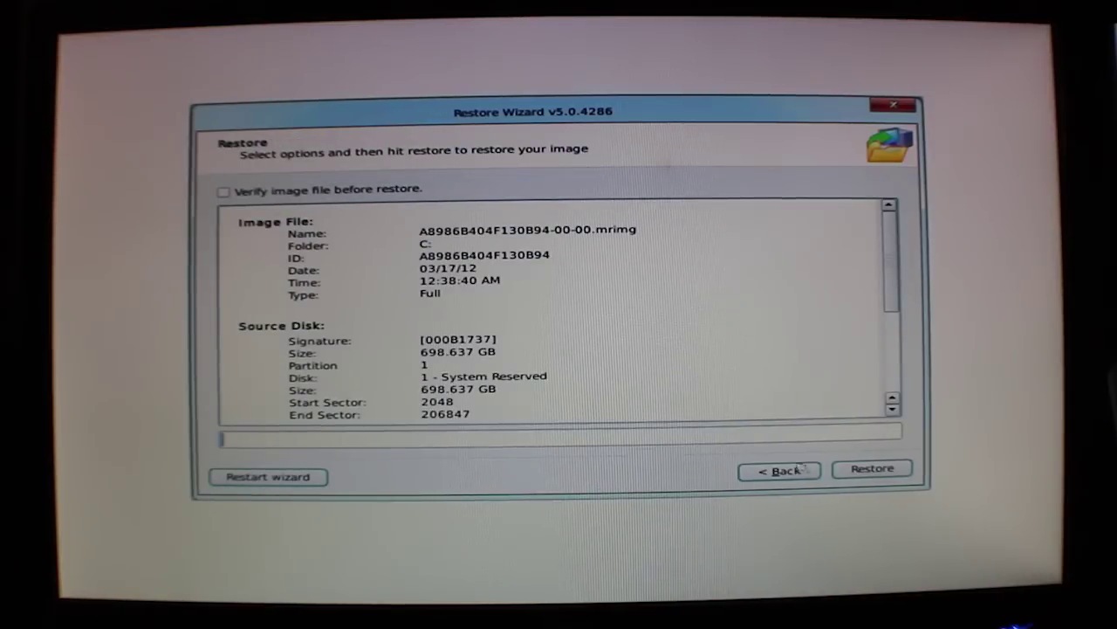
Start restoring the image without verification, accept the confirmation and clone warning, and review the partition and target disk details.
{"action": "left_click", "coordinate": [871, 470]}
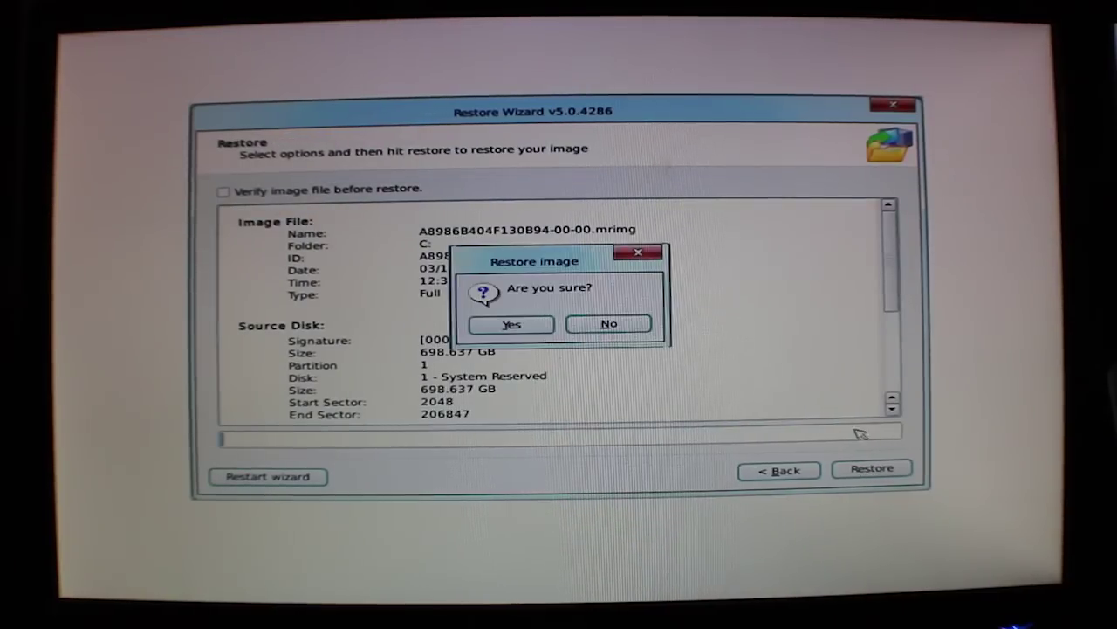
{"action": "left_click", "coordinate": [513, 328]}
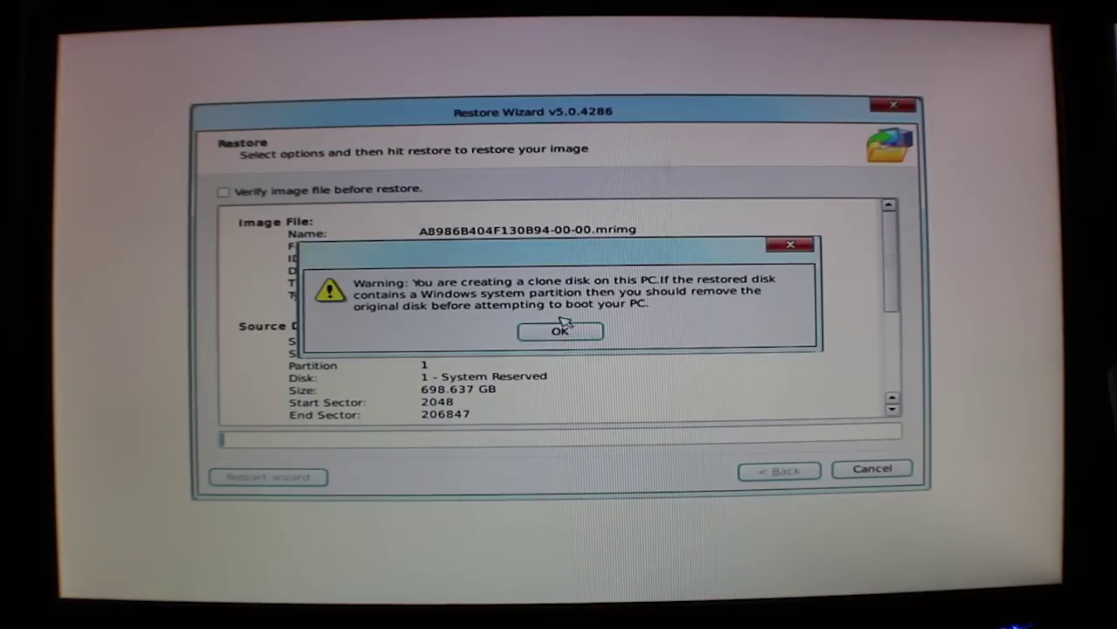
{"action": "left_click", "coordinate": [592, 336]}
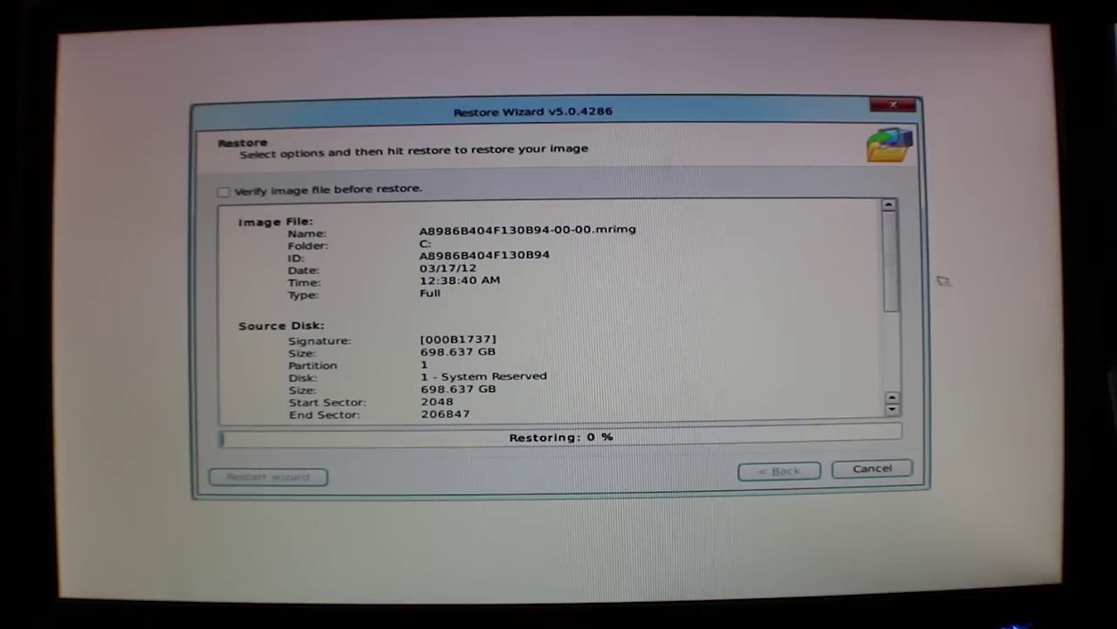
{"action": "left_click_drag", "start_coordinate": [898, 274], "coordinate": [891, 376]}
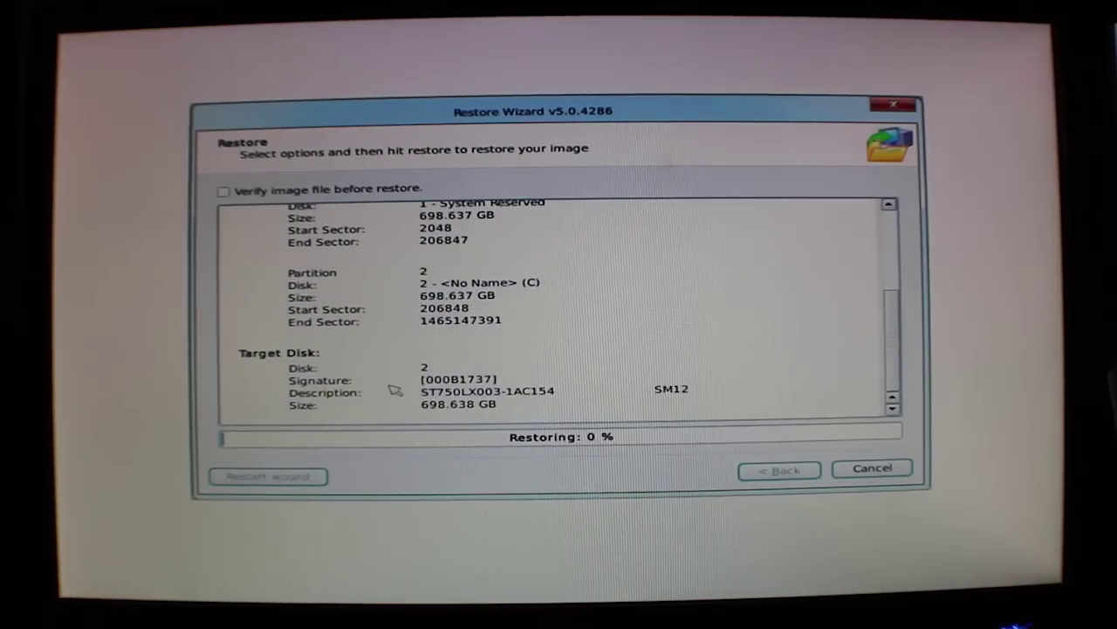